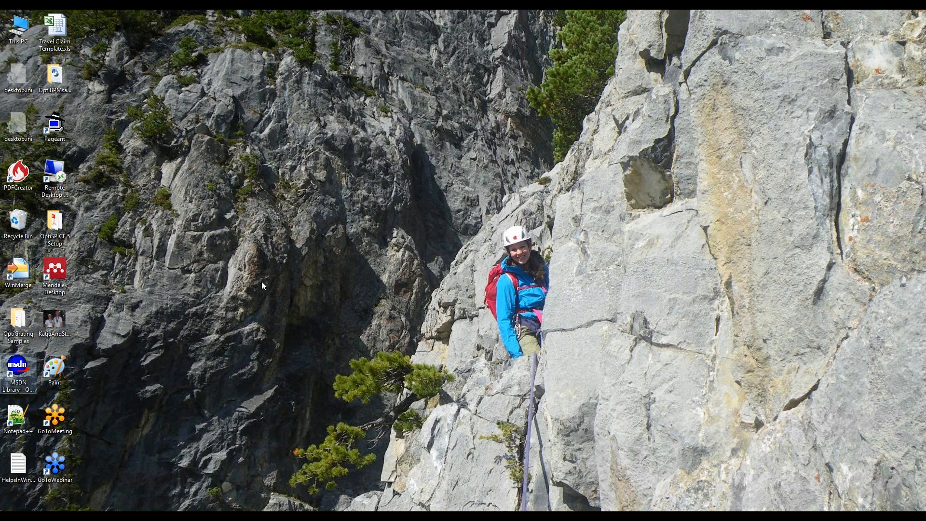
Open OptiBPM Designer, start a new project, and review its initial default waveguide, wafer dimensions and 3D wafer properties
{"action": "left_click", "coordinate": [319, 515]}
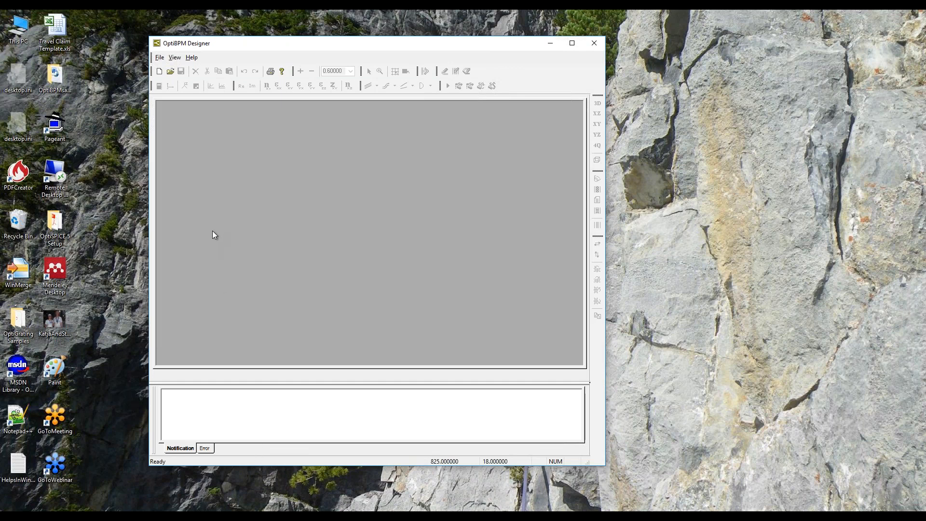
{"action": "left_click", "coordinate": [159, 72]}
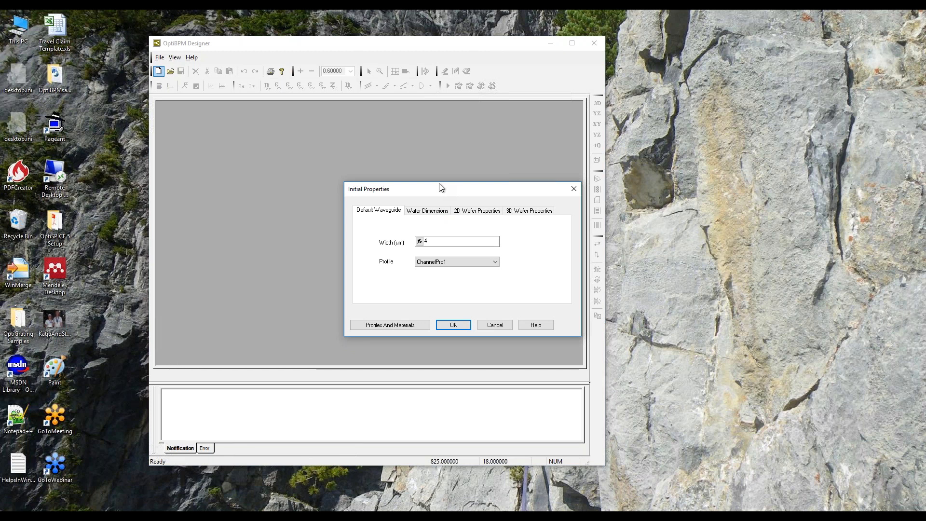
{"action": "left_click_drag", "start_coordinate": [439, 184], "coordinate": [376, 158]}
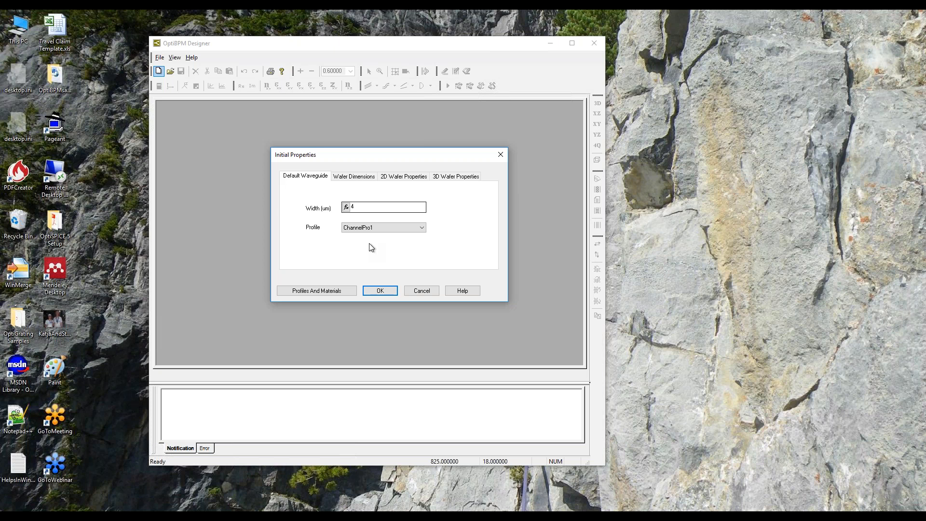
{"action": "left_click", "coordinate": [362, 178]}
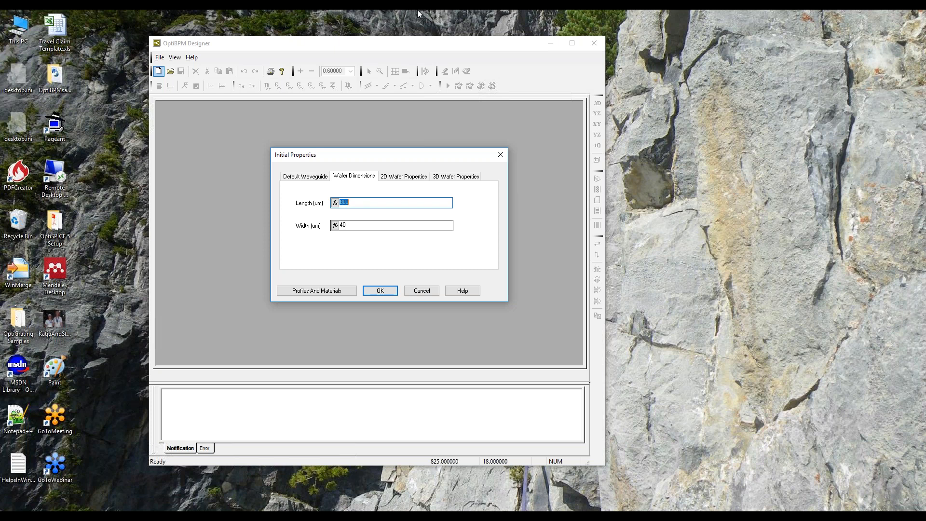
{"action": "left_click", "coordinate": [455, 178]}
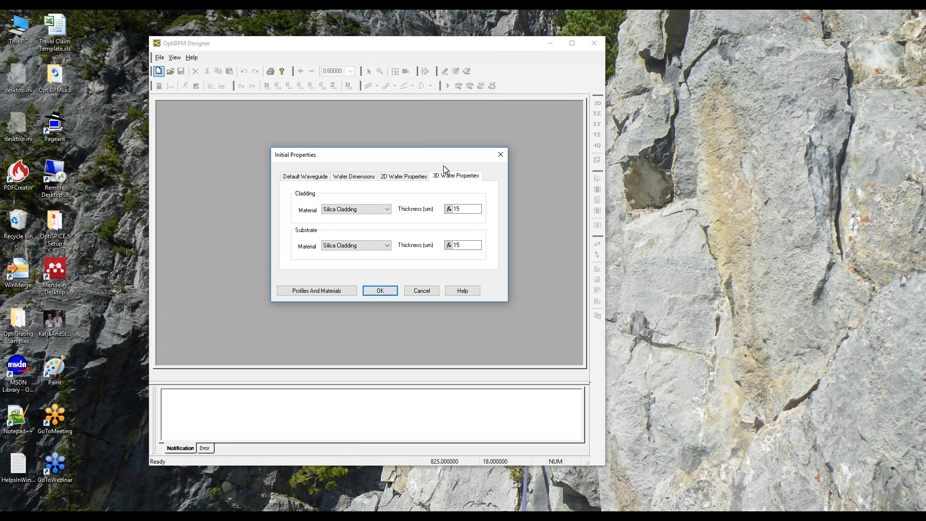
{"action": "left_click", "coordinate": [387, 209]}
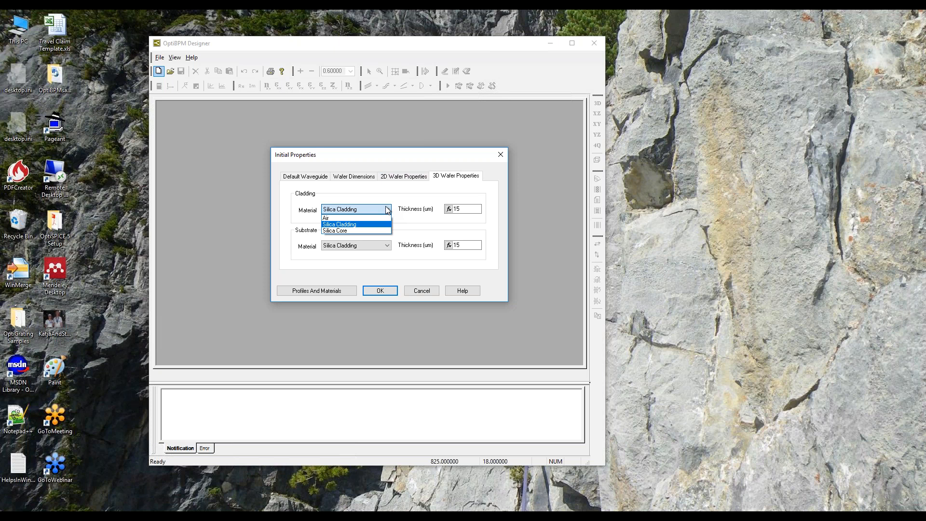
{"action": "left_click", "coordinate": [385, 197]}
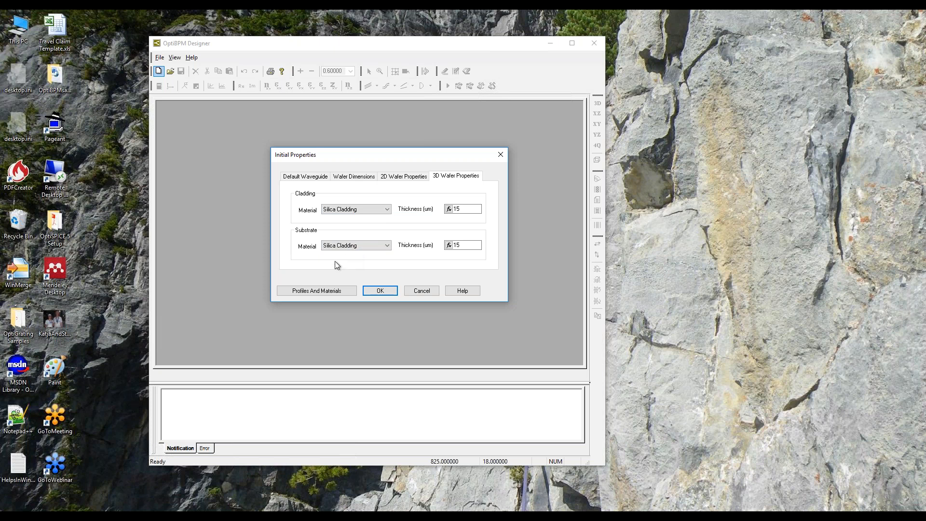
Open the profiles and materials library and examine the isotropic refractive index settings of the Silica Cladding material
{"action": "left_click", "coordinate": [317, 292]}
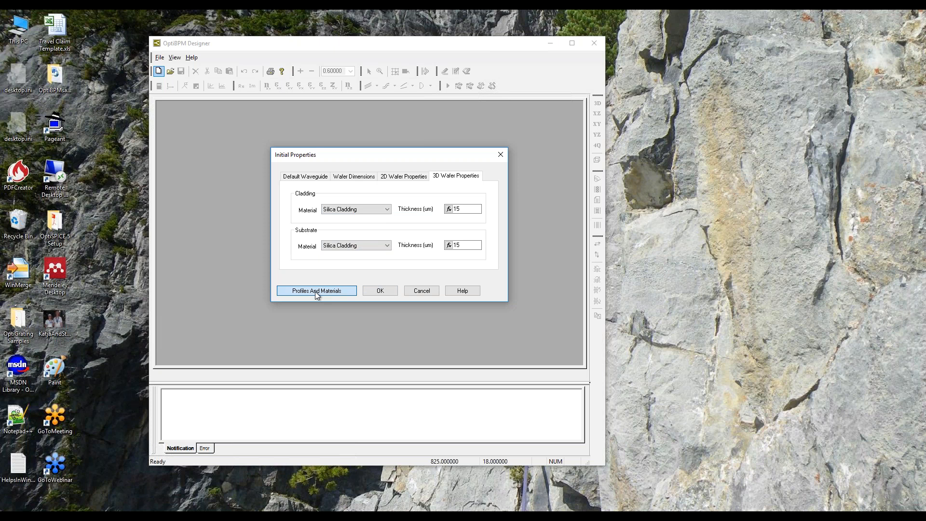
{"action": "left_click", "coordinate": [624, 126]}
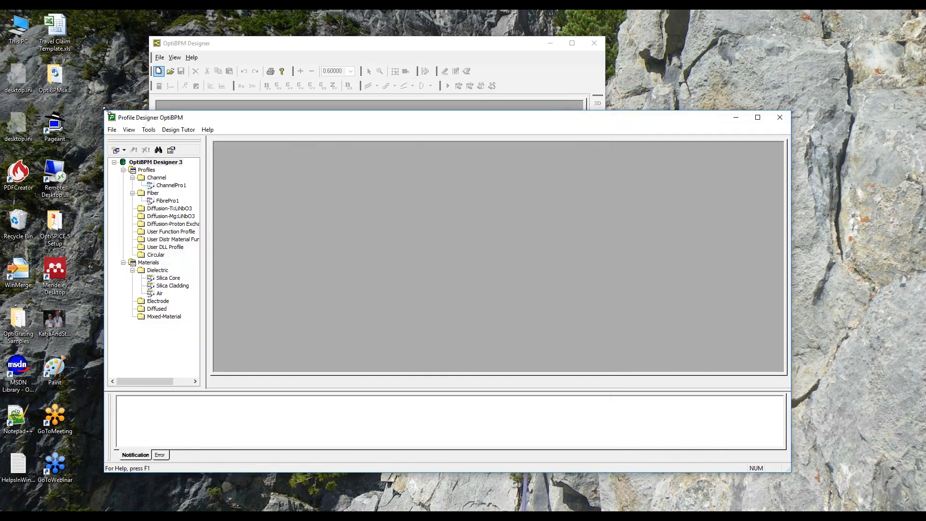
{"action": "left_click_drag", "start_coordinate": [105, 109], "coordinate": [251, 61]}
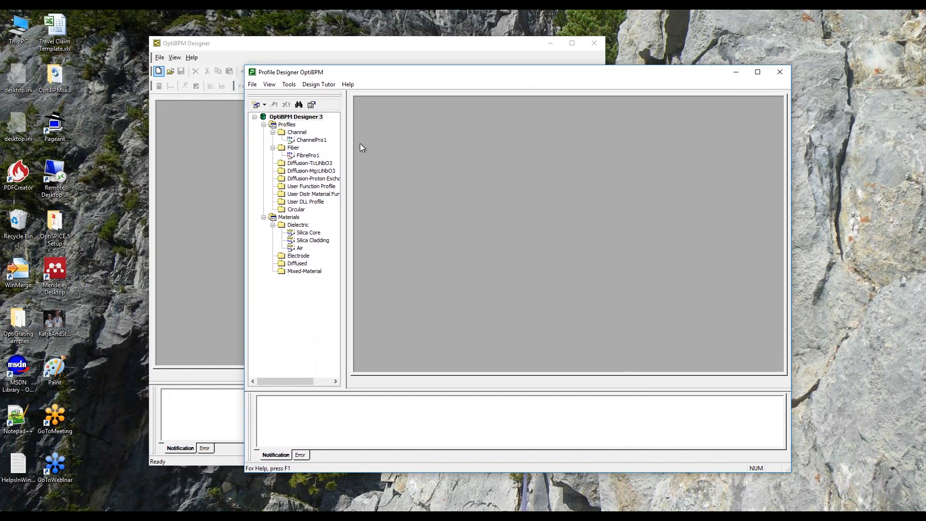
{"action": "left_click_drag", "start_coordinate": [428, 72], "coordinate": [560, 63]}
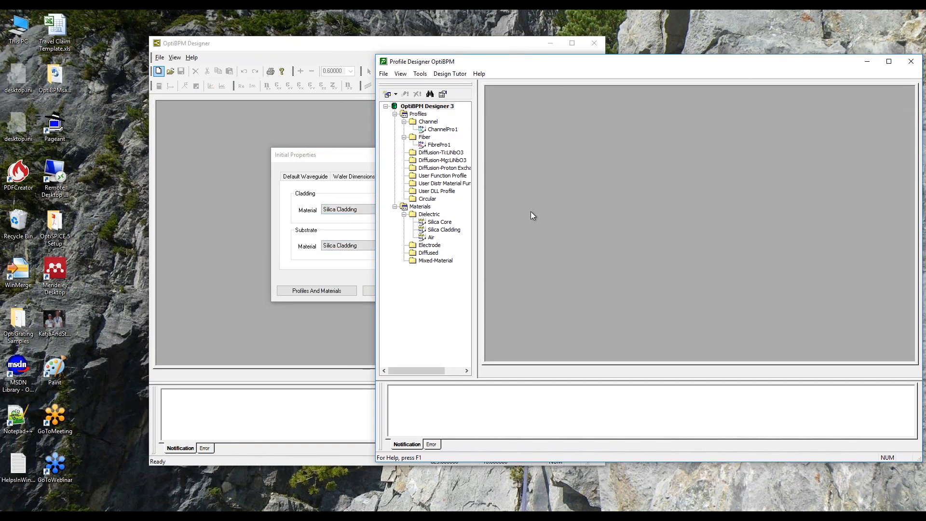
{"action": "left_click", "coordinate": [440, 230]}
{"action": "double_click", "coordinate": [440, 231]}
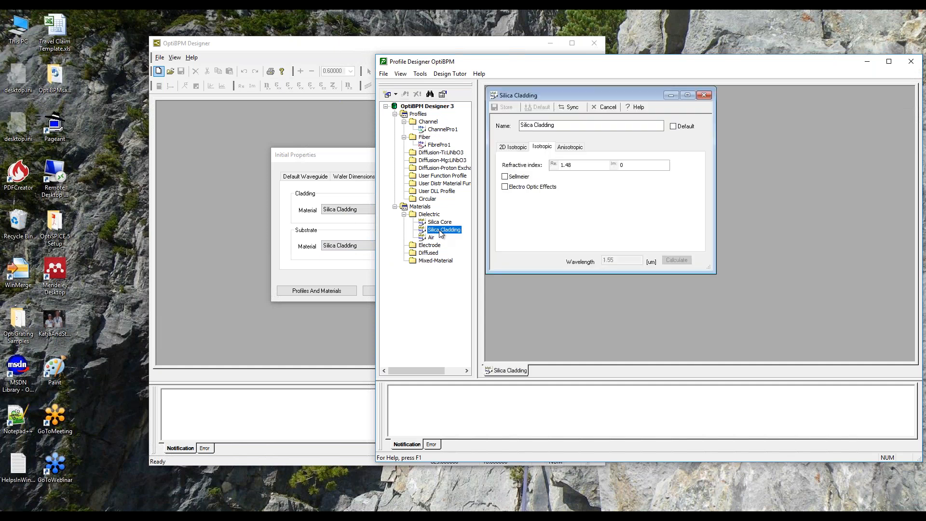
{"action": "left_click", "coordinate": [688, 95]}
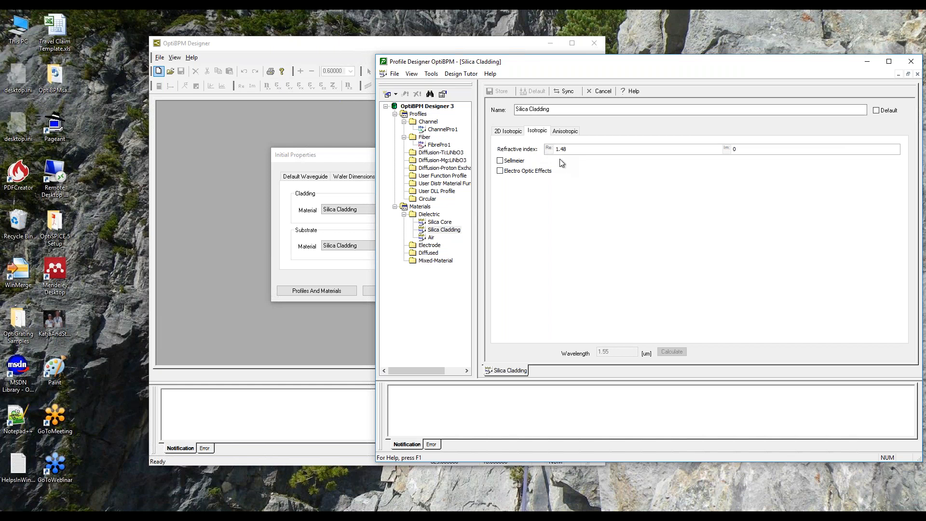
Create a new dielectric material and enable the Sellmeier model for its isotropic refractive index
{"action": "left_click", "coordinate": [431, 217]}
{"action": "right_click", "coordinate": [431, 217]}
{"action": "left_click", "coordinate": [444, 230]}
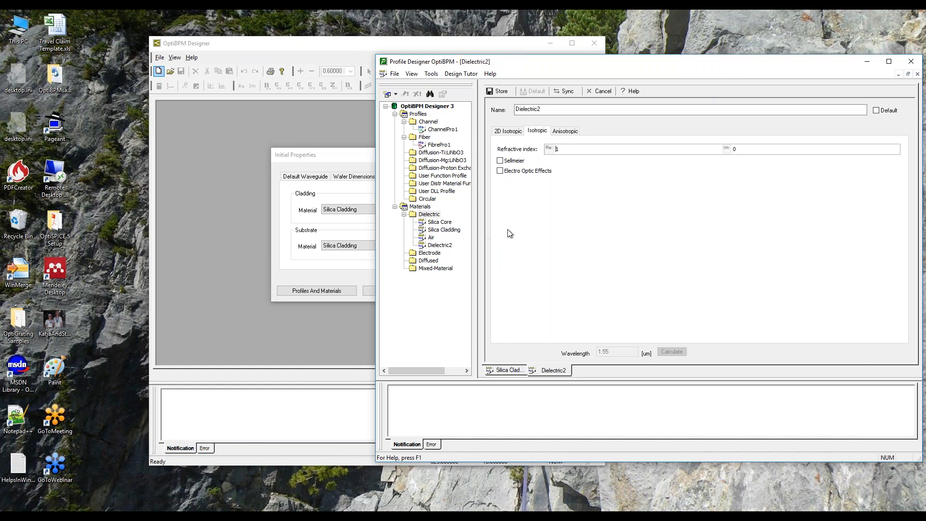
{"action": "left_click", "coordinate": [560, 150]}
{"action": "left_click", "coordinate": [501, 164]}
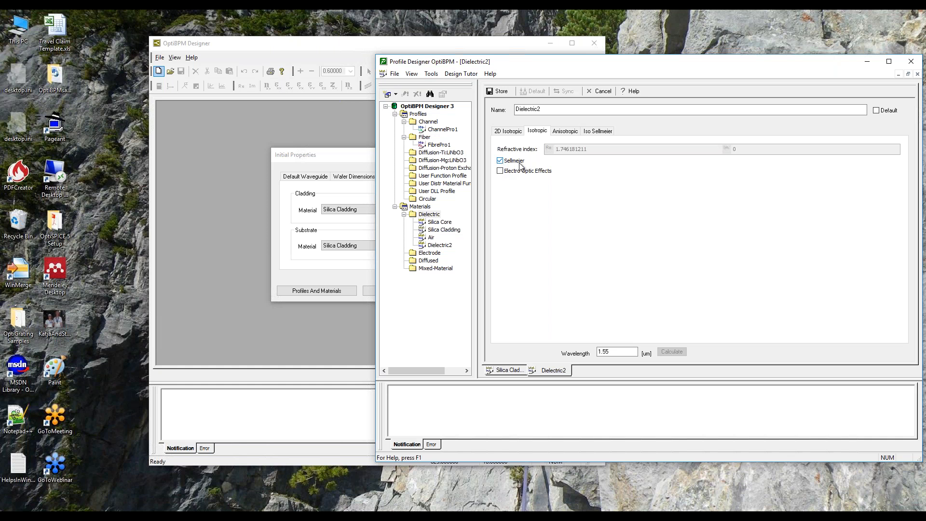
Inspect the new dielectric's Sellmeier parameters and refractive index versus wavelength curve, and discard the material without saving it
{"action": "left_click", "coordinate": [593, 132]}
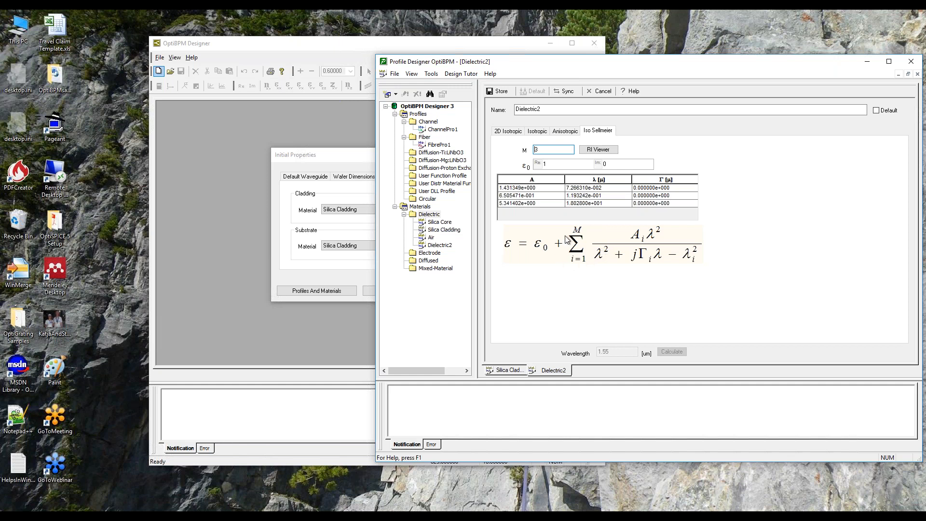
{"action": "left_click", "coordinate": [599, 151]}
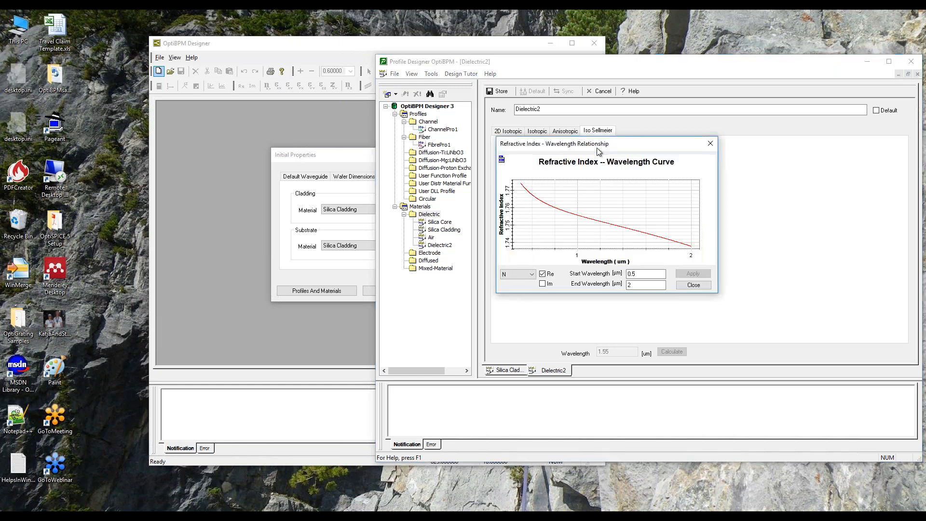
{"action": "left_click_drag", "start_coordinate": [597, 149], "coordinate": [765, 135]}
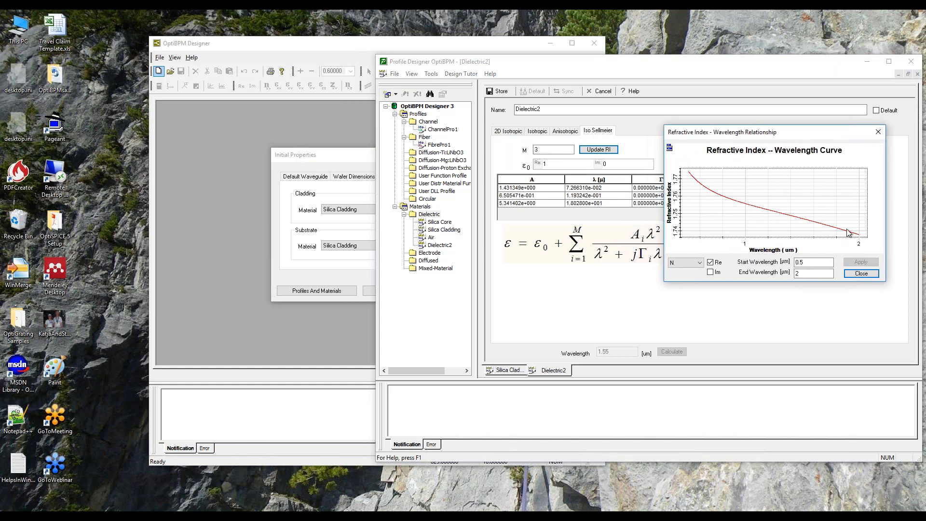
{"action": "left_click", "coordinate": [863, 273]}
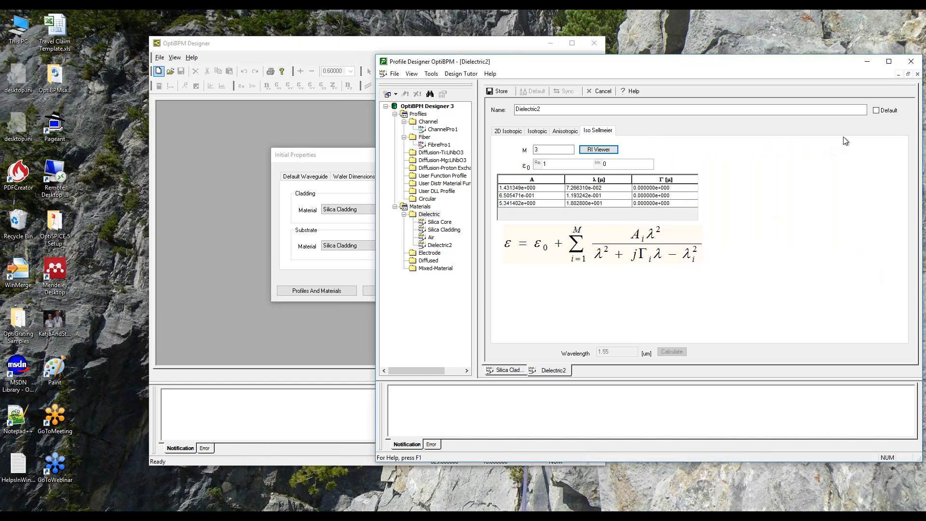
{"action": "left_click", "coordinate": [917, 73]}
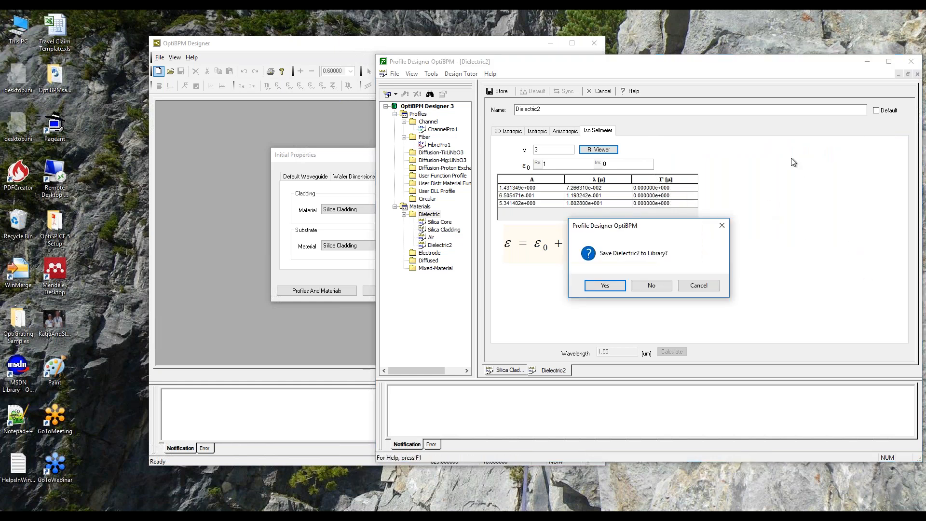
{"action": "left_click", "coordinate": [643, 282]}
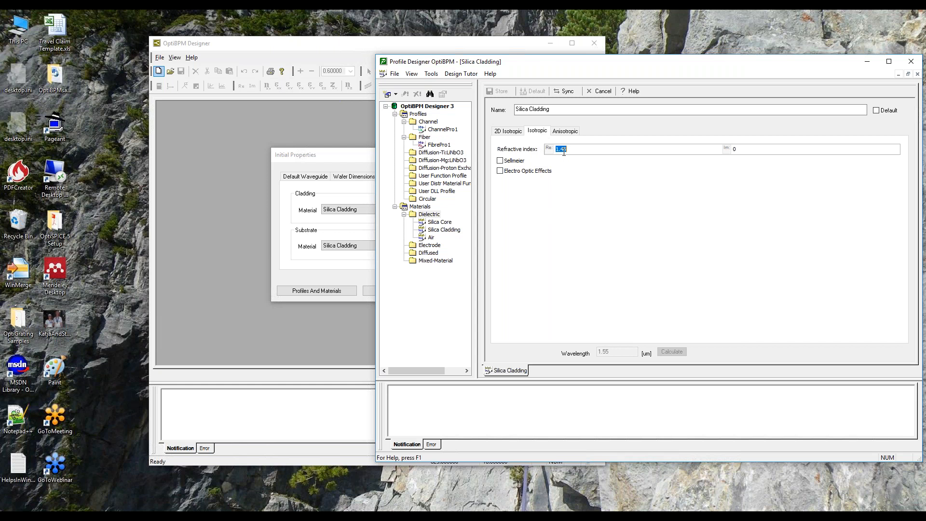
Examine the anisotropic permittivity settings of Silica Cladding, return to its isotropic settings, and close the profile designer
{"action": "left_click", "coordinate": [566, 135]}
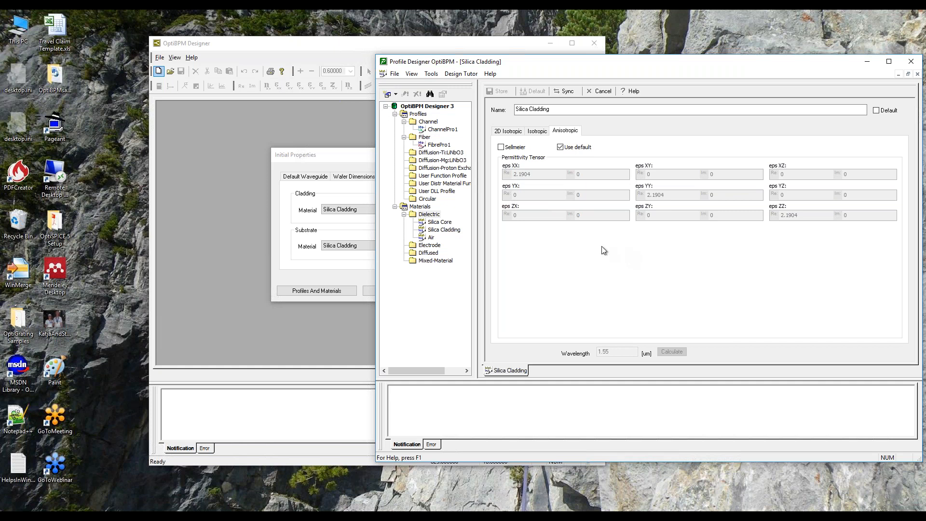
{"action": "left_click", "coordinate": [537, 132]}
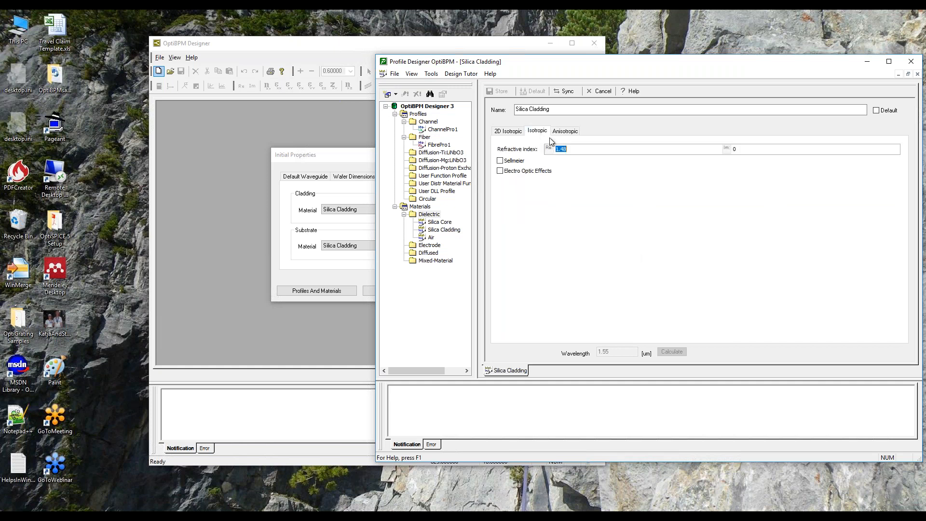
{"action": "left_click", "coordinate": [913, 61]}
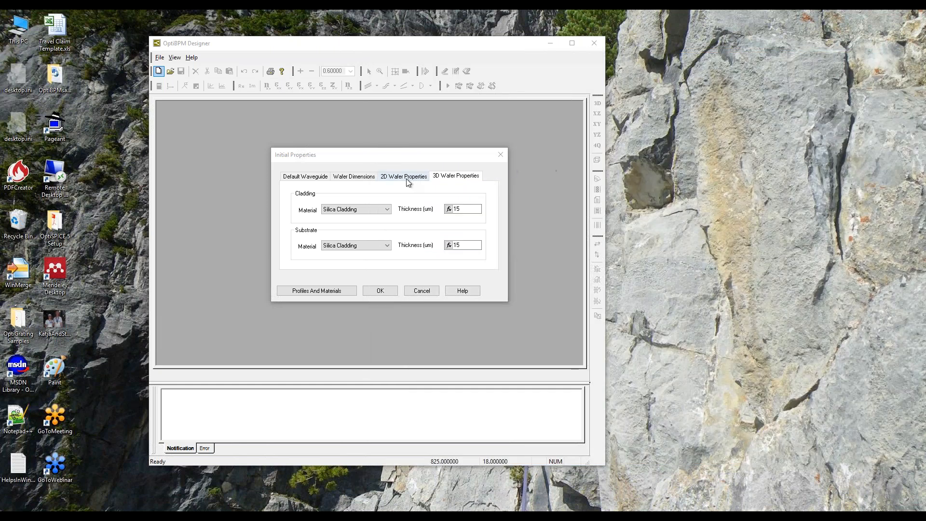
Accept the initial properties to create the layout and turn on snapping to the grid
{"action": "left_click", "coordinate": [383, 292]}
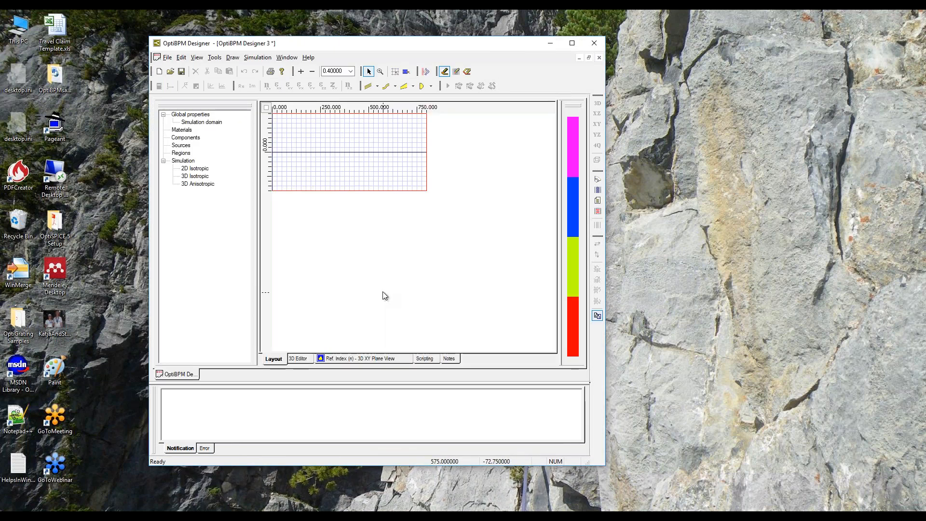
{"action": "left_click", "coordinate": [300, 72]}
{"action": "left_click", "coordinate": [300, 72]}
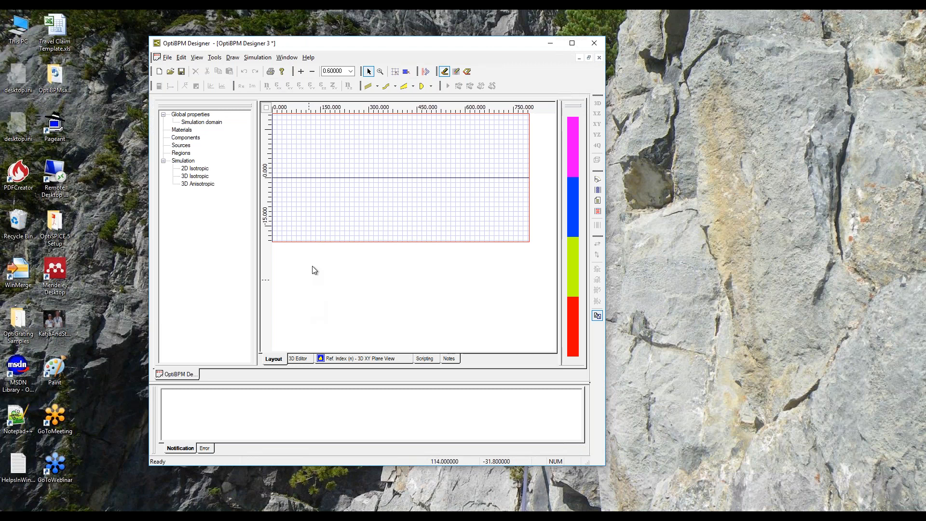
{"action": "left_click", "coordinate": [394, 72]}
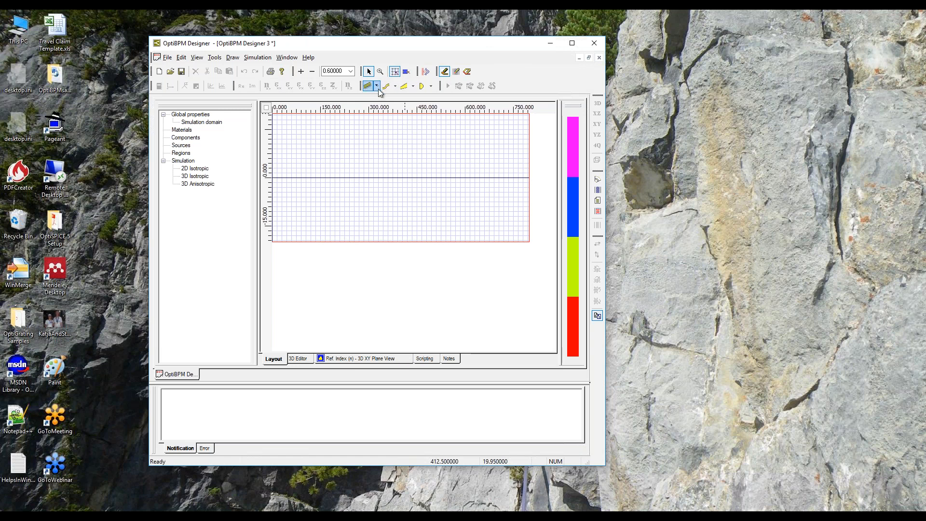
Draw a linear waveguide about 100 µm long on the wafer's centre line, starting at its input edge, and deselect it
{"action": "left_click", "coordinate": [378, 87]}
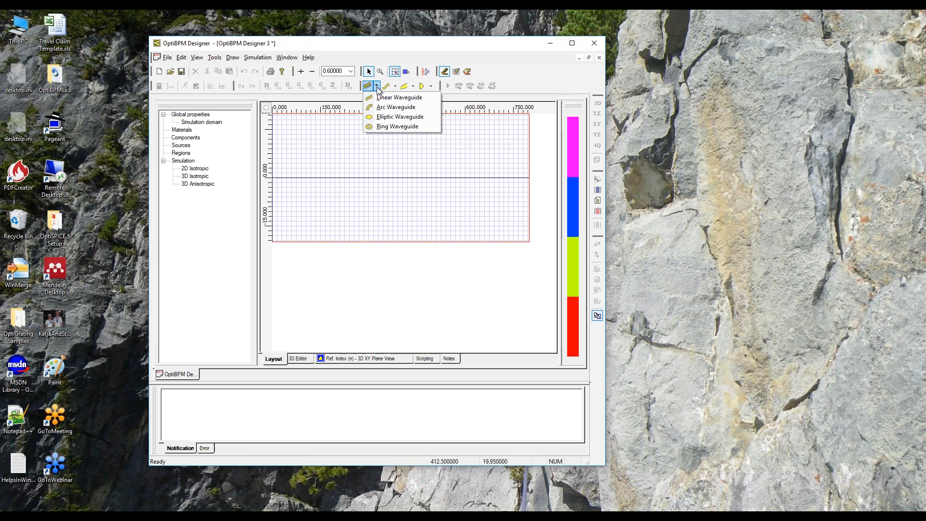
{"action": "left_click", "coordinate": [385, 99]}
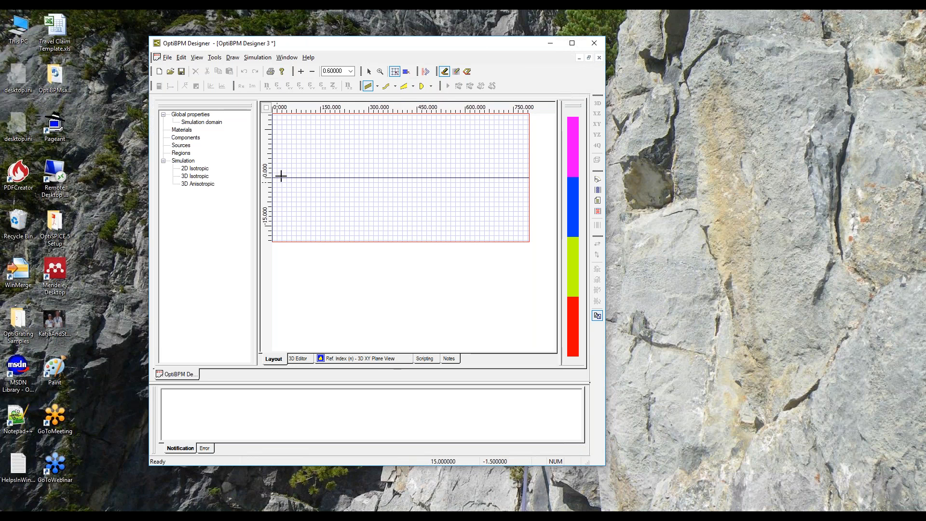
{"action": "left_click_drag", "start_coordinate": [272, 178], "coordinate": [305, 177]}
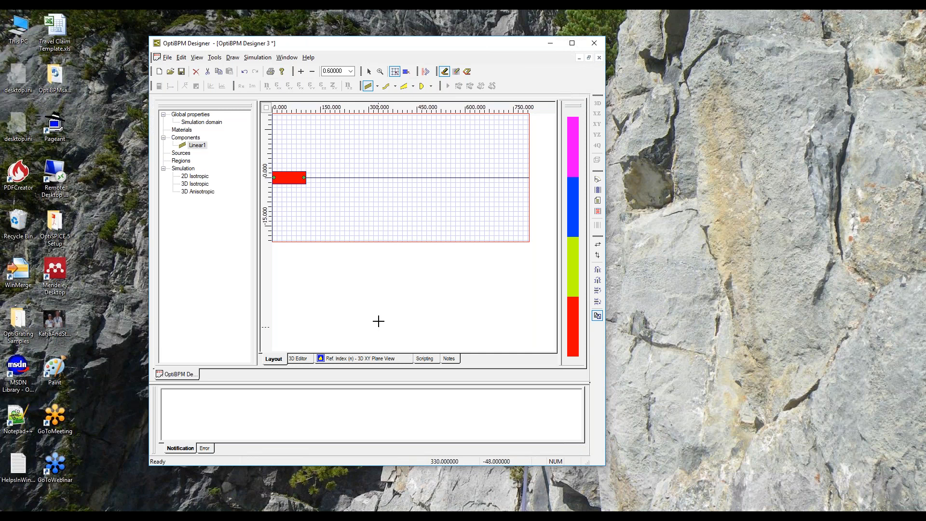
{"action": "left_click", "coordinate": [369, 72]}
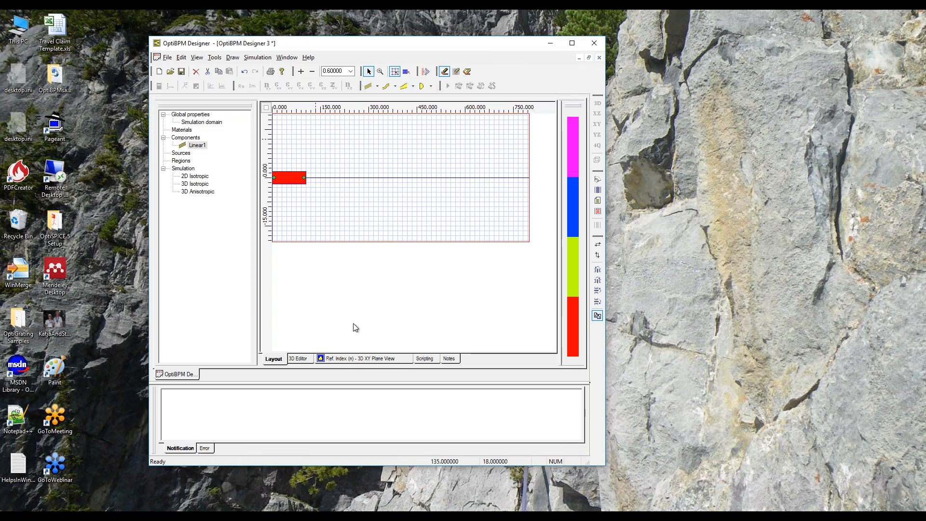
{"action": "left_click", "coordinate": [368, 279]}
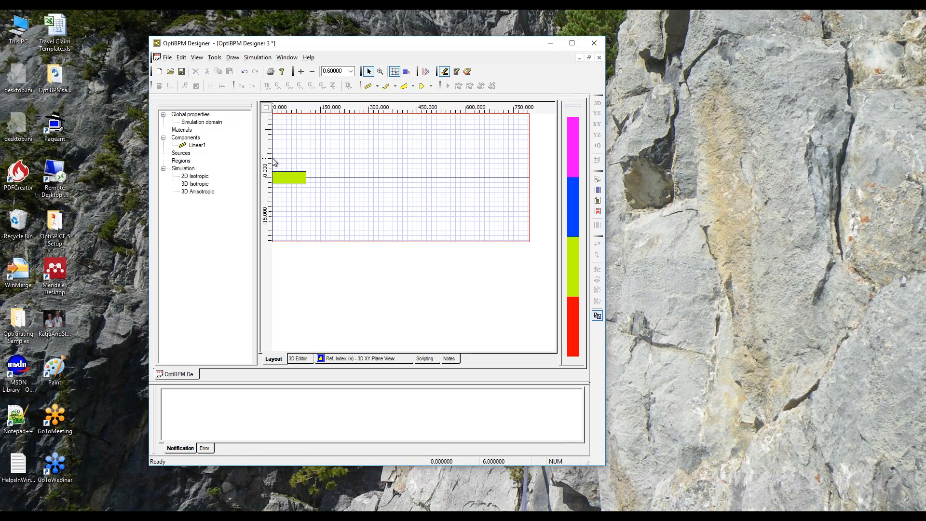
Draw an S-bend arc waveguide from the linear waveguide's end up to about x = 540 µm, y = 10.5 µm
{"action": "left_click", "coordinate": [395, 86]}
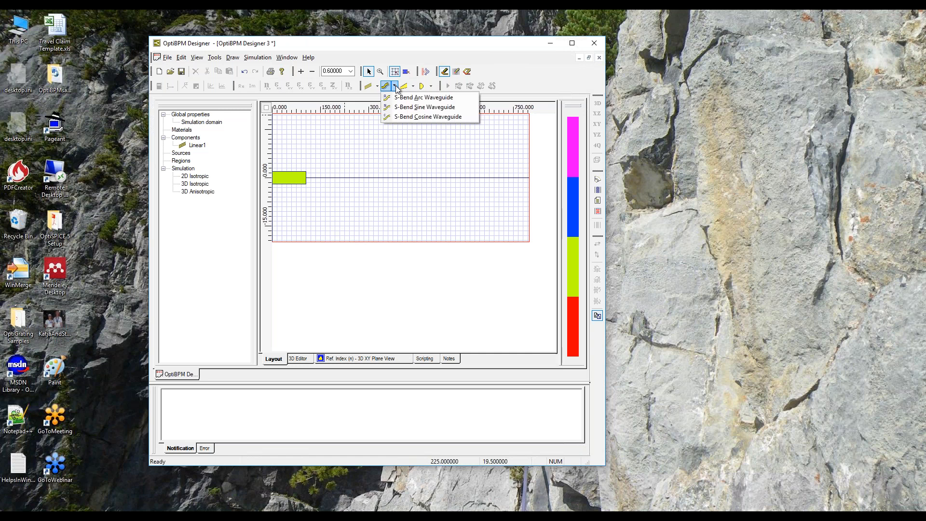
{"action": "left_click", "coordinate": [416, 98]}
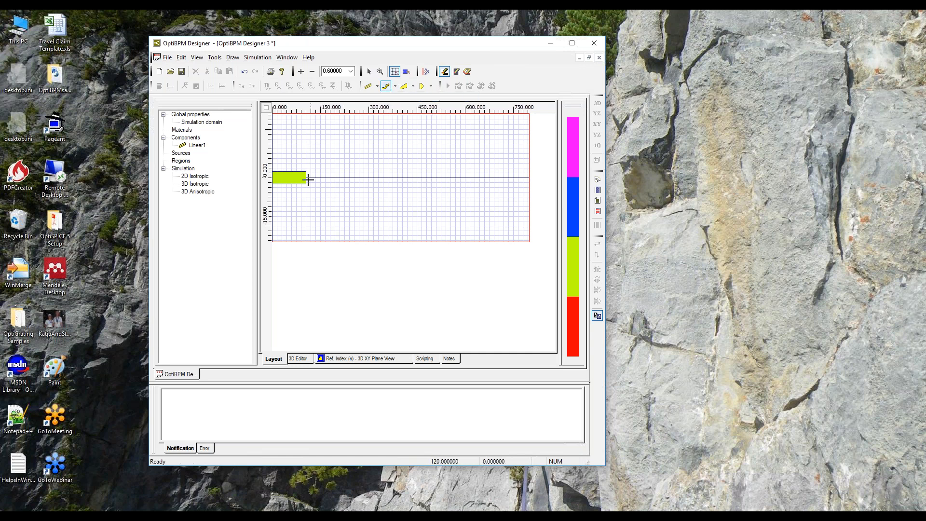
{"action": "left_click_drag", "start_coordinate": [309, 179], "coordinate": [446, 144]}
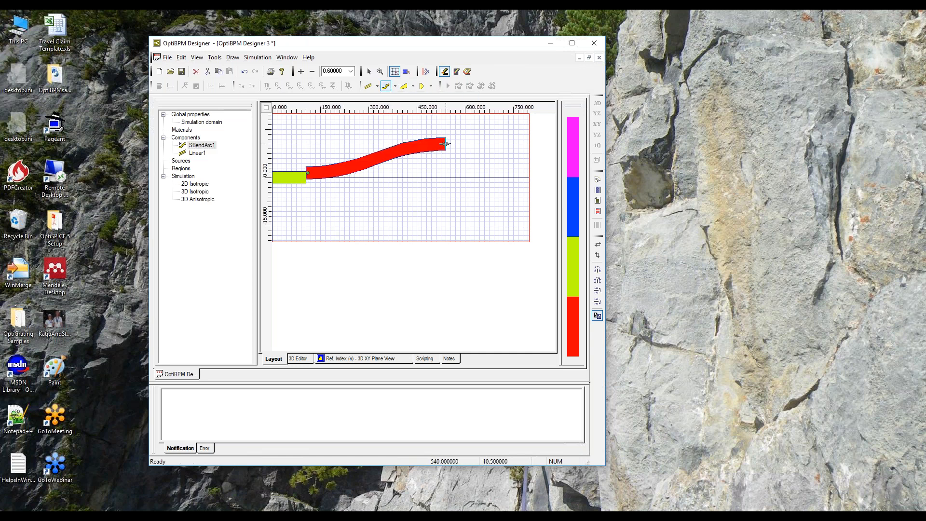
Move the S-bend arc down onto the linear waveguide's end, and create a vertically mirrored copy placed there as the lower branch
{"action": "left_click", "coordinate": [369, 71]}
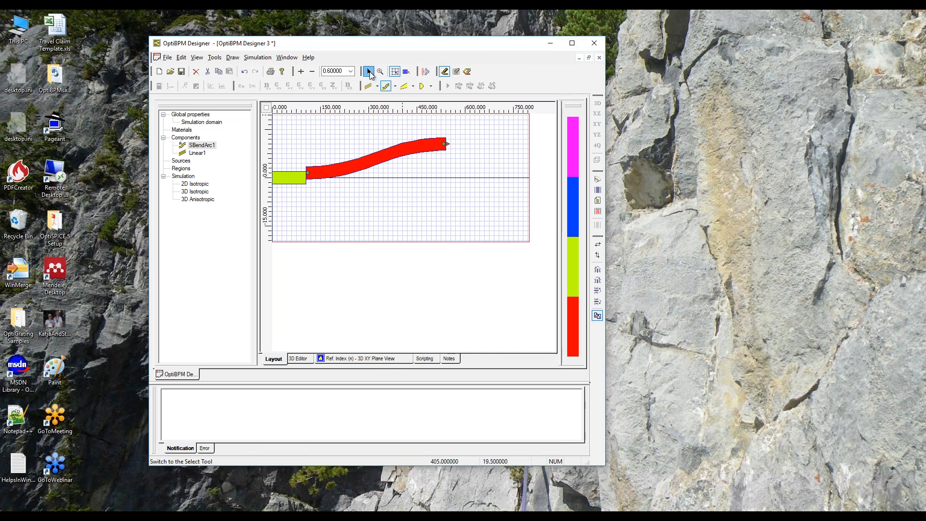
{"action": "left_click_drag", "start_coordinate": [359, 166], "coordinate": [359, 163]}
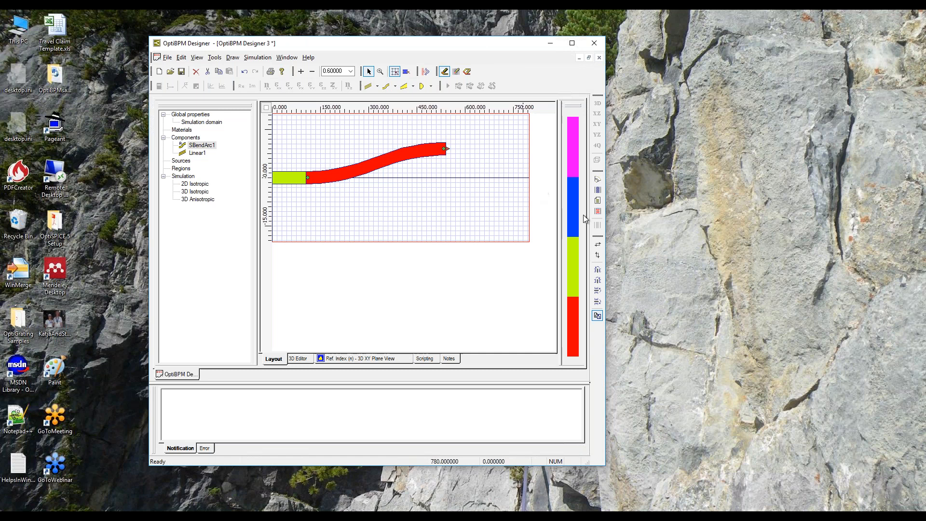
{"action": "left_click", "coordinate": [598, 292]}
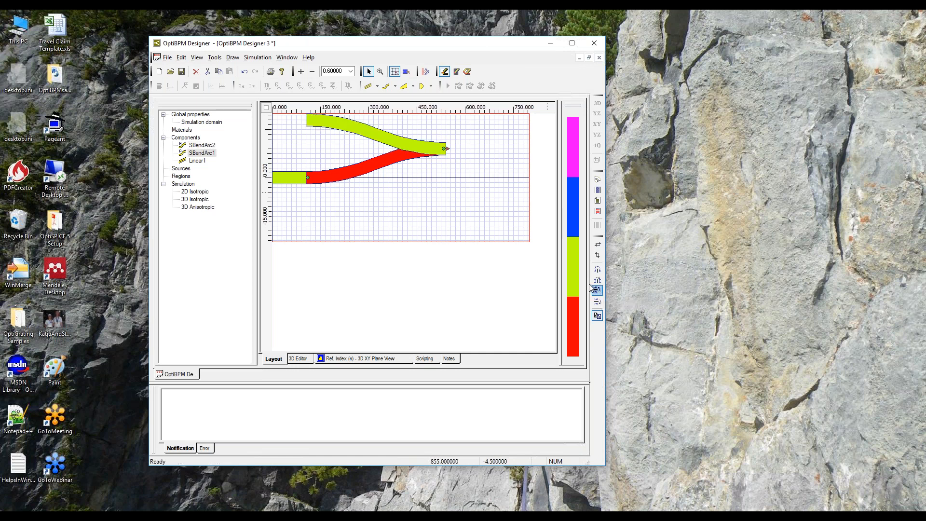
{"action": "left_click_drag", "start_coordinate": [377, 137], "coordinate": [380, 184]}
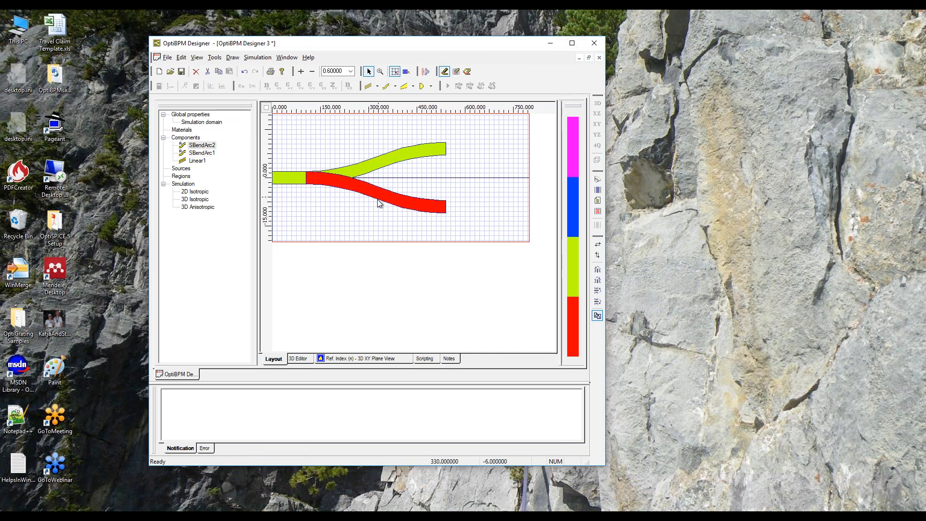
{"action": "left_click", "coordinate": [340, 210]}
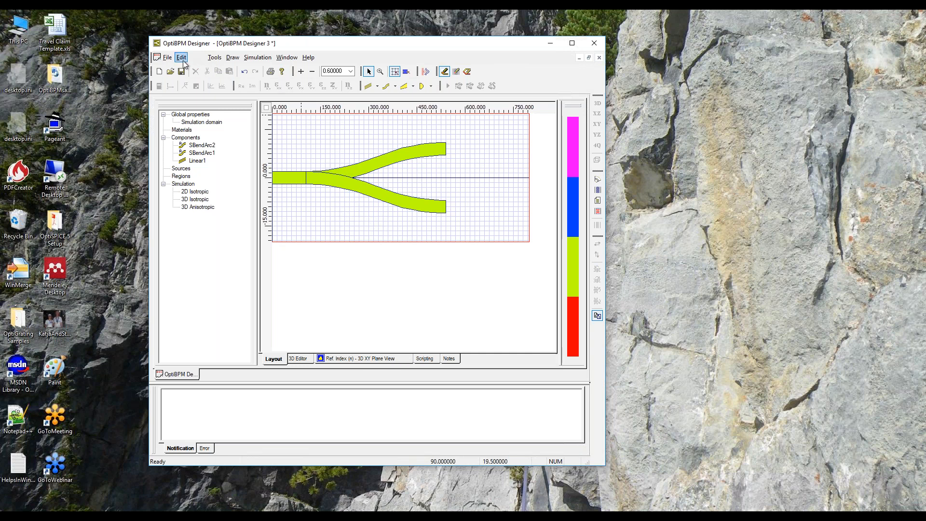
Review the mask export options for the Calma GDSII format and leave without exporting
{"action": "left_click", "coordinate": [167, 58]}
{"action": "mouse_move", "coordinate": [202, 130]}
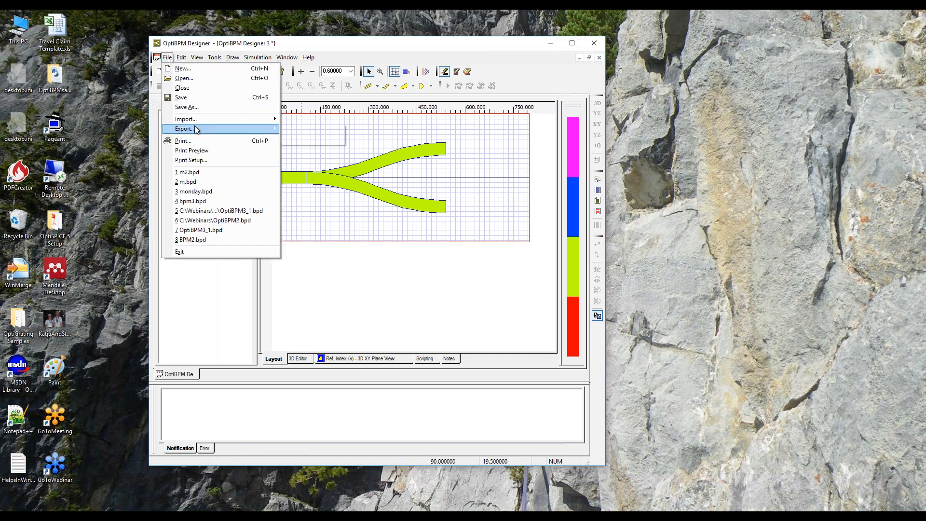
{"action": "left_click", "coordinate": [311, 132]}
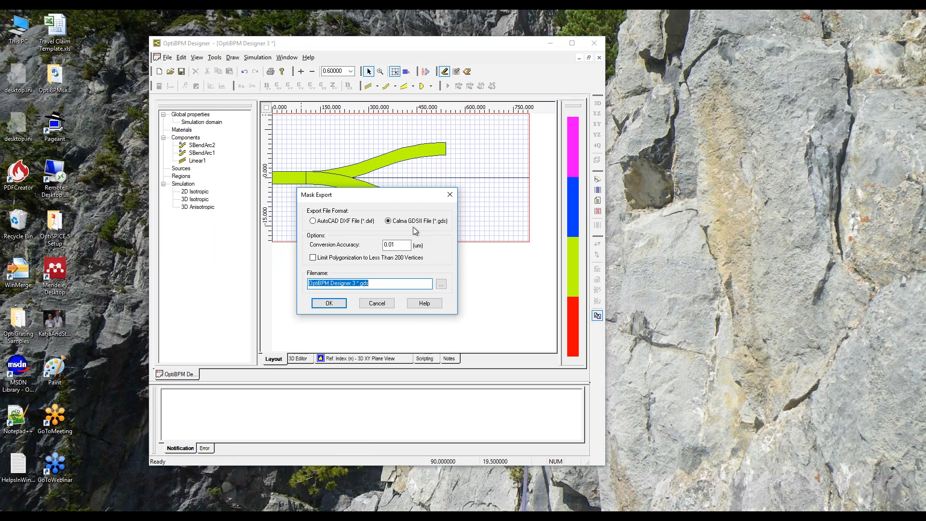
{"action": "left_click", "coordinate": [391, 304]}
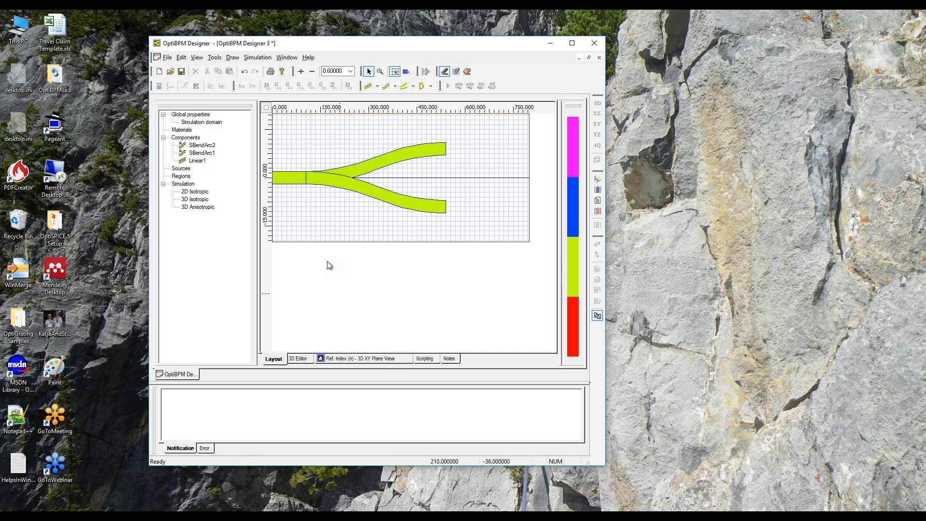
Save the project in the _tmp folder under the file name monday
{"action": "left_click", "coordinate": [180, 73]}
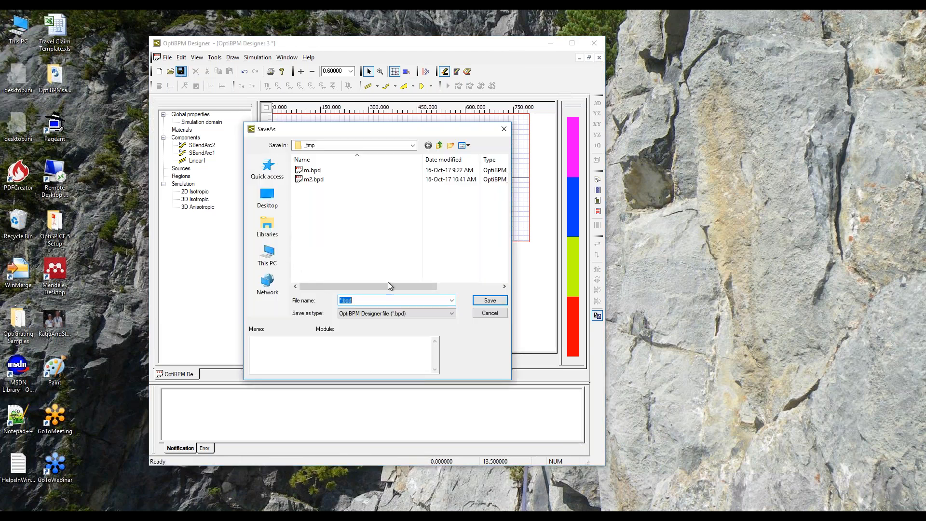
{"action": "type", "text": "mo"}
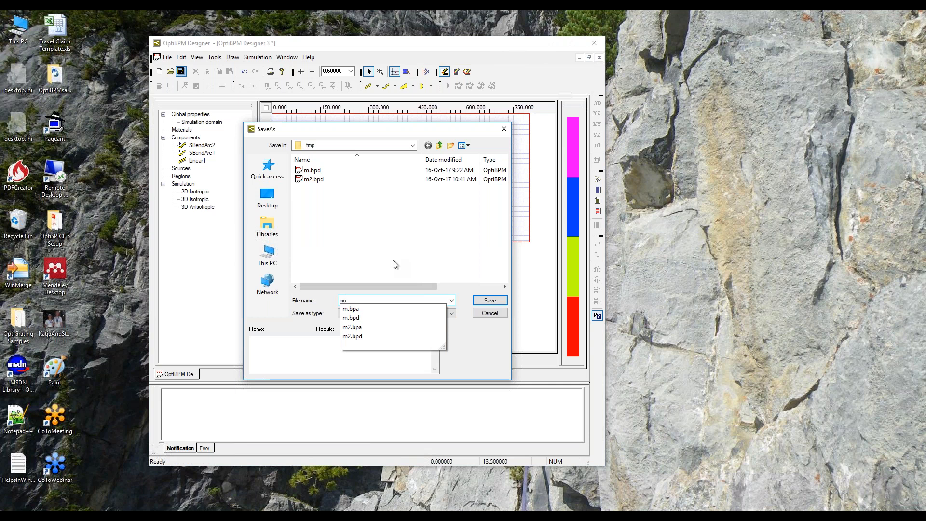
{"action": "type", "text": "nday"}
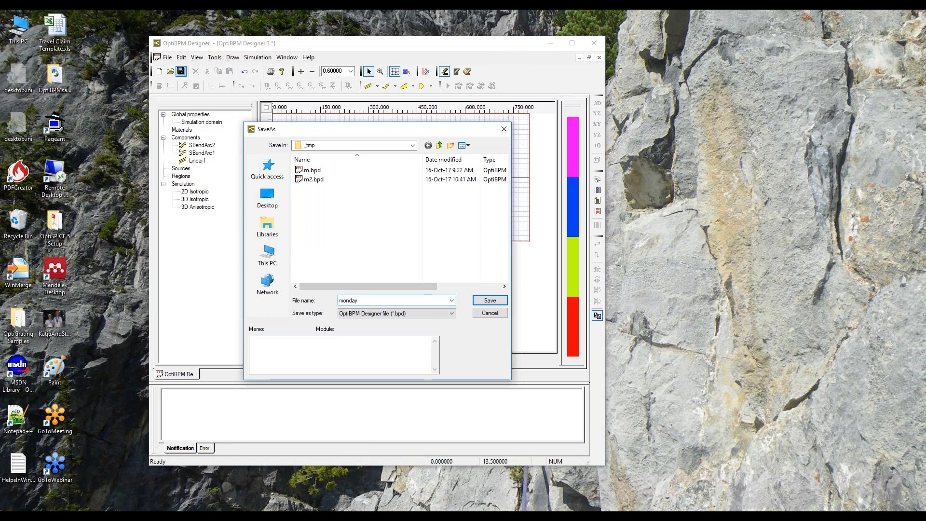
{"action": "left_click", "coordinate": [494, 299]}
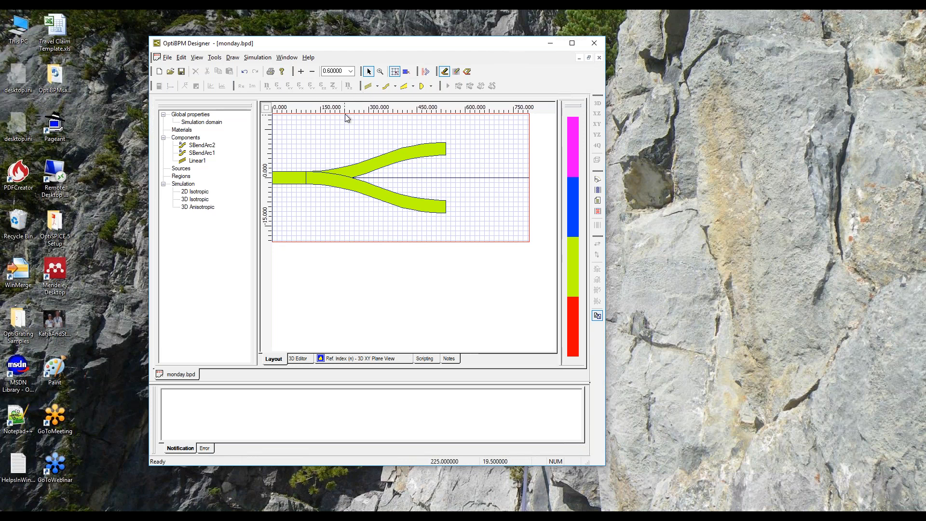
Draw a linear waveguide from the upper S-bend's end and adjust its far end so it runs horizontally just past the wafer's output edge
{"action": "left_click", "coordinate": [377, 87]}
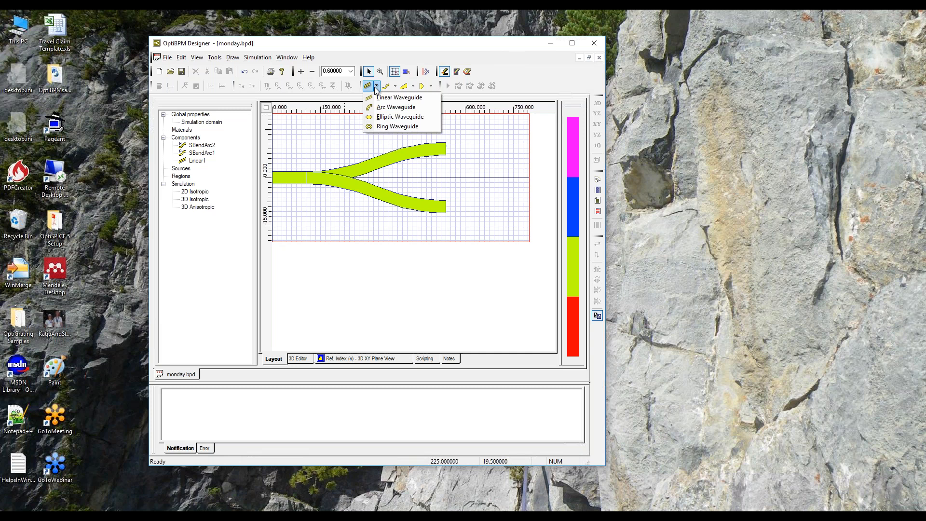
{"action": "left_click", "coordinate": [384, 98]}
{"action": "left_click", "coordinate": [444, 150]}
{"action": "left_click_drag", "start_coordinate": [510, 152], "coordinate": [526, 144]}
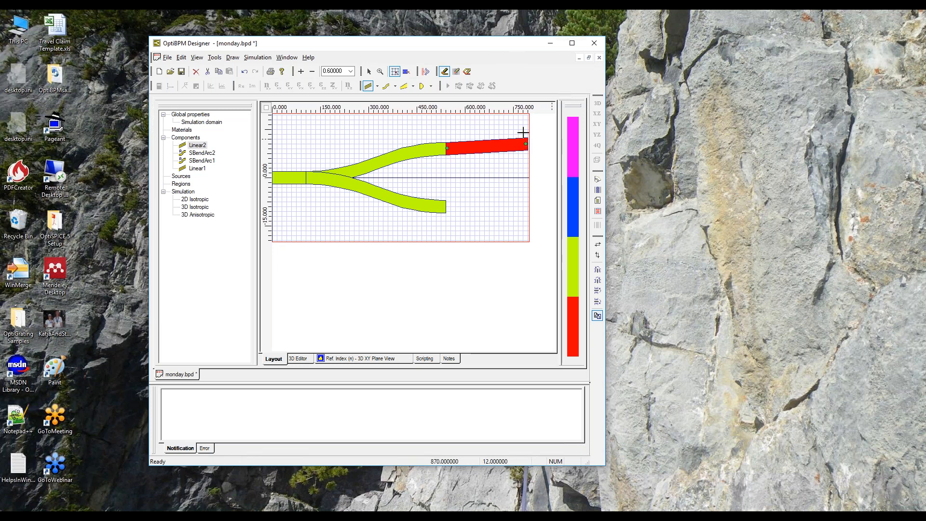
{"action": "left_click", "coordinate": [370, 71]}
{"action": "left_click_drag", "start_coordinate": [529, 143], "coordinate": [533, 152]}
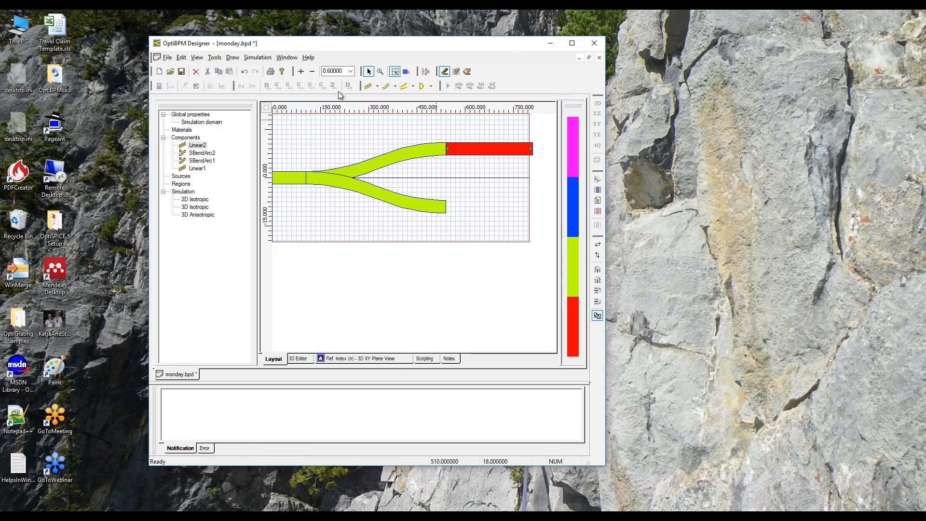
Draw a horizontal linear waveguide from the lower S-bend's end to about x = 810 µm, y = -9 µm, save the project and deselect it
{"action": "left_click", "coordinate": [377, 86]}
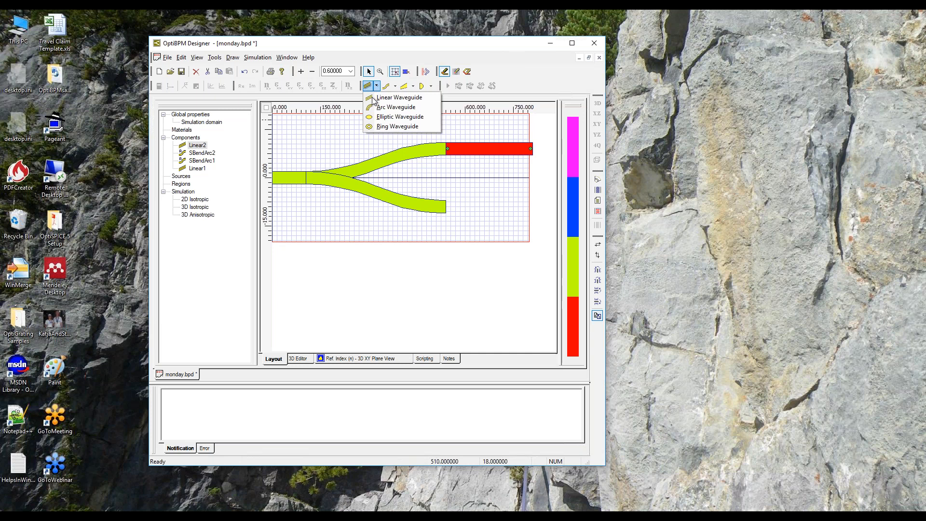
{"action": "left_click", "coordinate": [381, 97]}
{"action": "left_click", "coordinate": [445, 206]}
{"action": "left_click", "coordinate": [534, 207]}
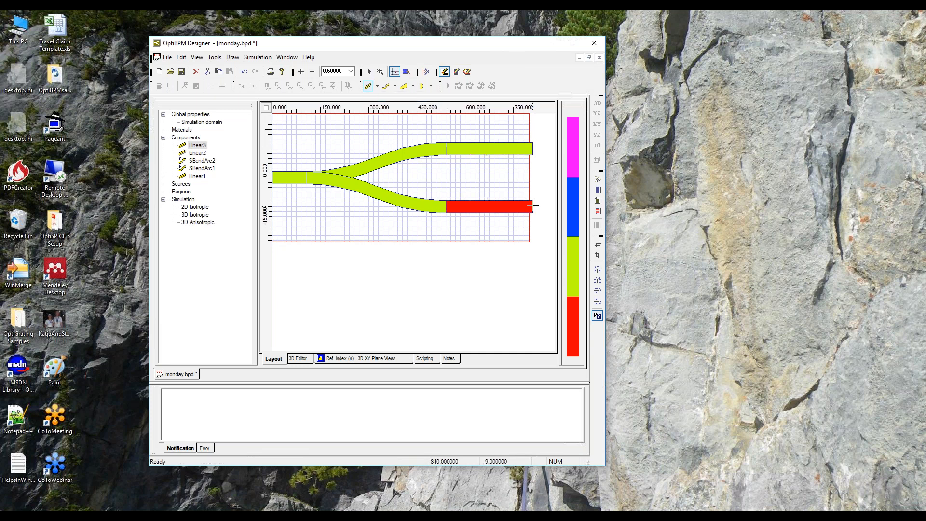
{"action": "left_click", "coordinate": [181, 72]}
{"action": "left_click", "coordinate": [369, 71]}
{"action": "left_click", "coordinate": [463, 295]}
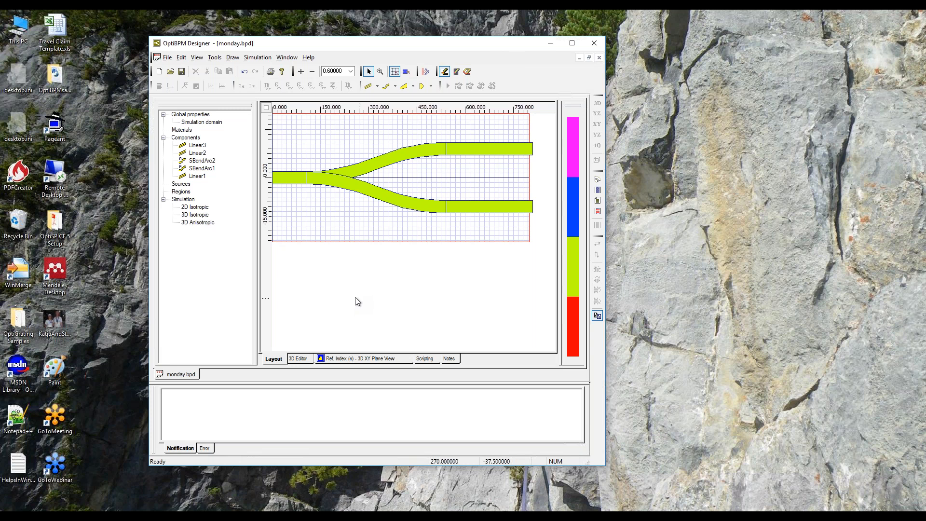
Examine the Y-branch waveguides, cladding, substrate and axes in the 3D editor from several angles, with the program window enlarged
{"action": "left_click", "coordinate": [301, 361]}
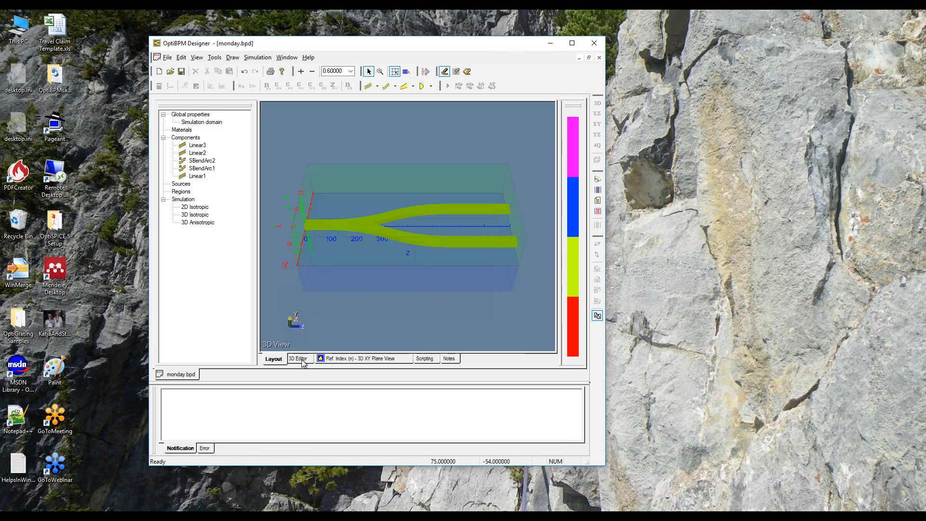
{"action": "left_click_drag", "start_coordinate": [409, 333], "coordinate": [462, 302]}
{"action": "scroll", "coordinate": [461, 299], "scroll_direction": "up", "scroll_amount": 5}
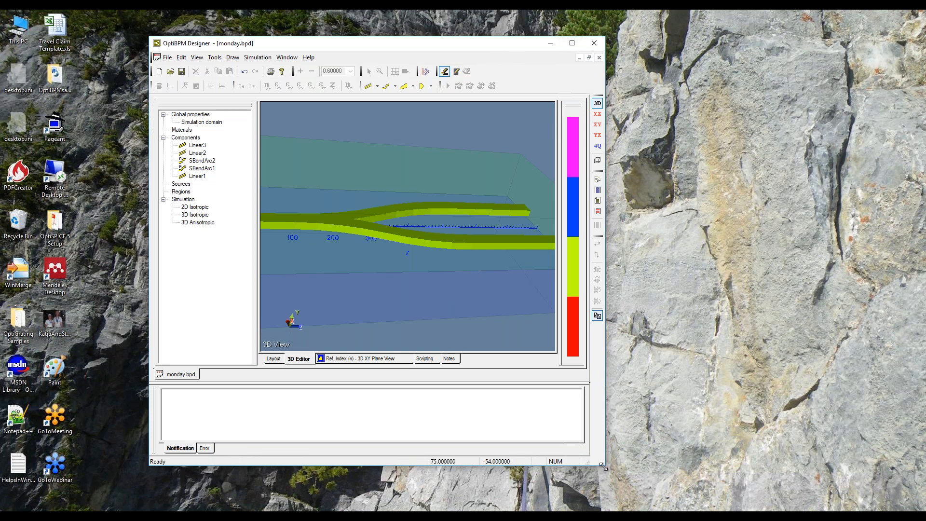
{"action": "left_click_drag", "start_coordinate": [607, 468], "coordinate": [788, 512]}
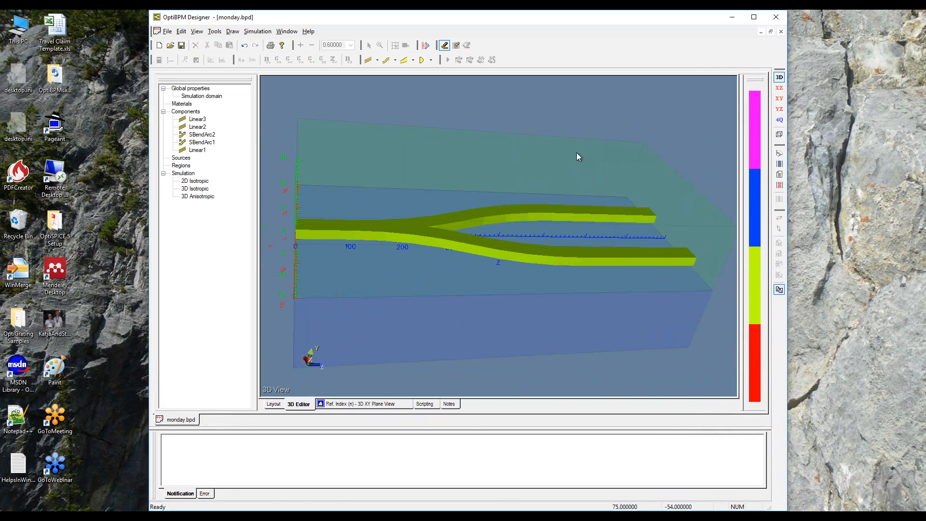
{"action": "left_click_drag", "start_coordinate": [490, 190], "coordinate": [580, 226]}
{"action": "left_click_drag", "start_coordinate": [570, 263], "coordinate": [547, 240]}
{"action": "scroll", "coordinate": [525, 265], "scroll_direction": "up", "scroll_amount": 5}
{"action": "left_click_drag", "start_coordinate": [592, 261], "coordinate": [533, 312]}
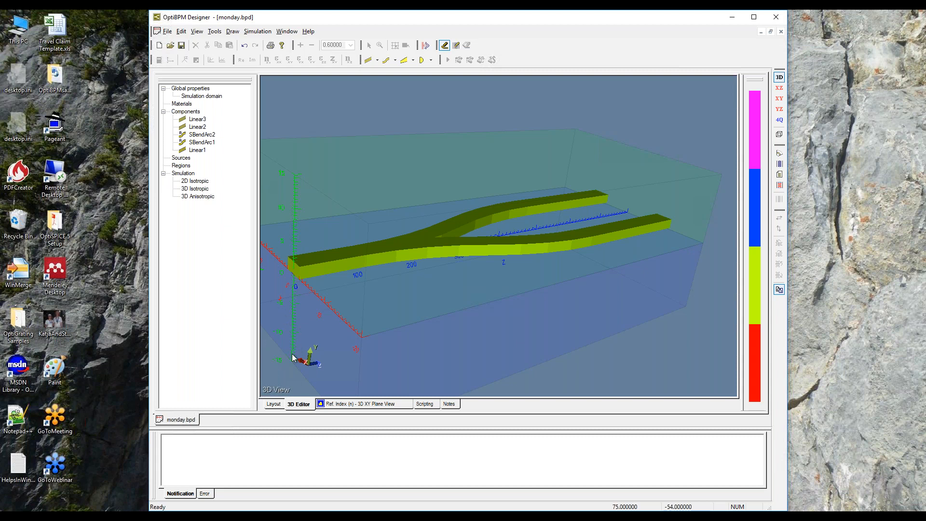
{"action": "left_click_drag", "start_coordinate": [443, 360], "coordinate": [405, 314]}
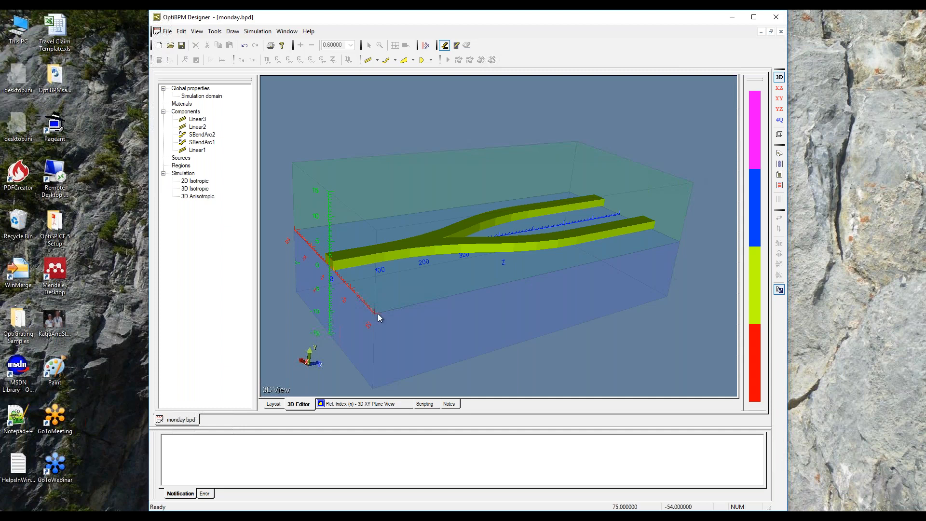
Probe the refractive index at points inside the waveguide core and in the surrounding material in the 3D XY plane view
{"action": "left_click", "coordinate": [376, 407]}
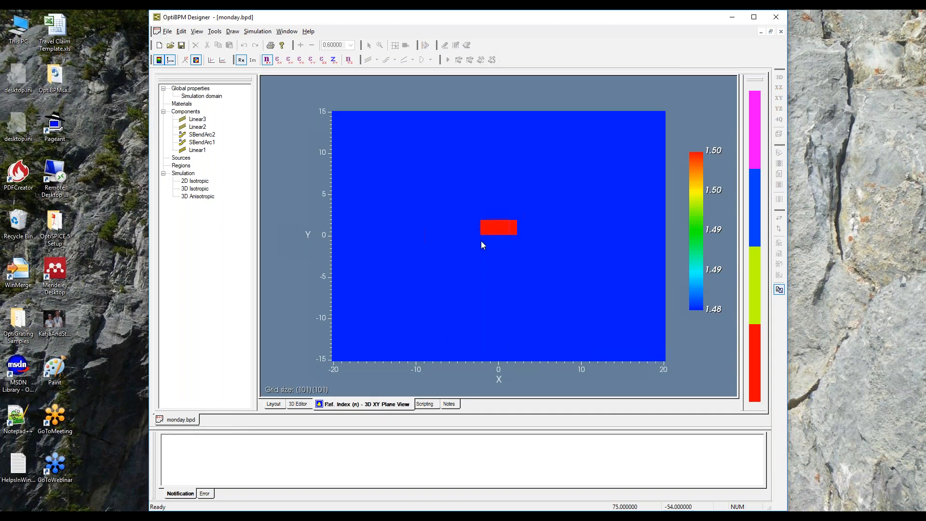
{"action": "left_click", "coordinate": [500, 226]}
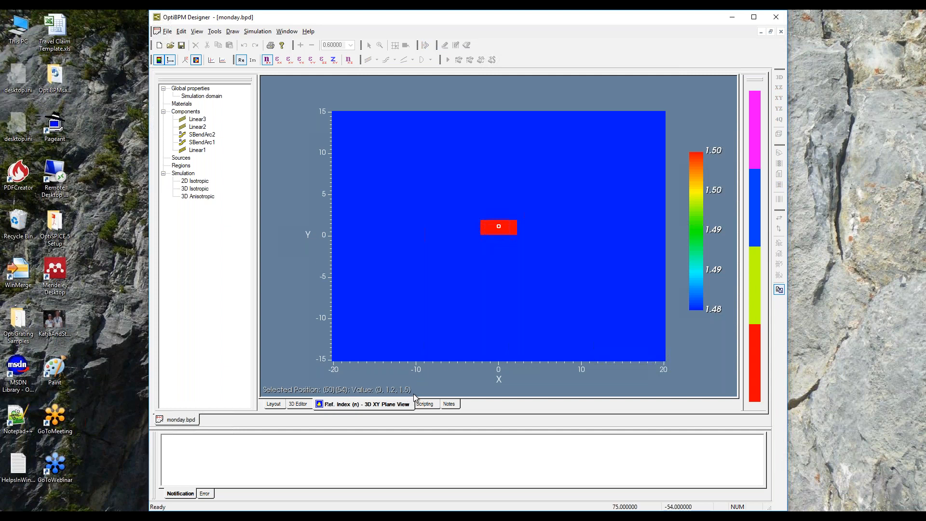
{"action": "left_click", "coordinate": [456, 261]}
{"action": "left_click_drag", "start_coordinate": [453, 247], "coordinate": [444, 187]}
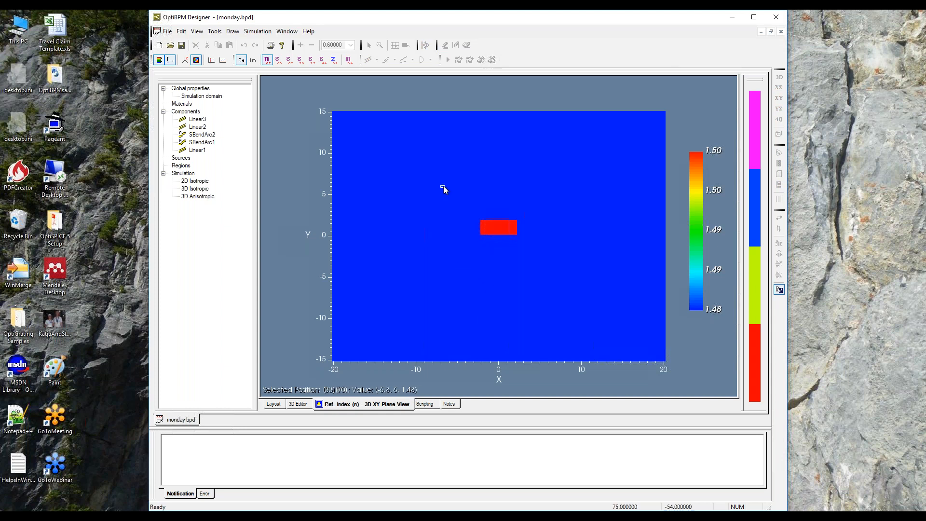
{"action": "left_click", "coordinate": [413, 261]}
Inspect the XY refractive index cross-sections along Z up to a distance of about 702.6 µm, and return to the layout
{"action": "left_click", "coordinate": [333, 60]}
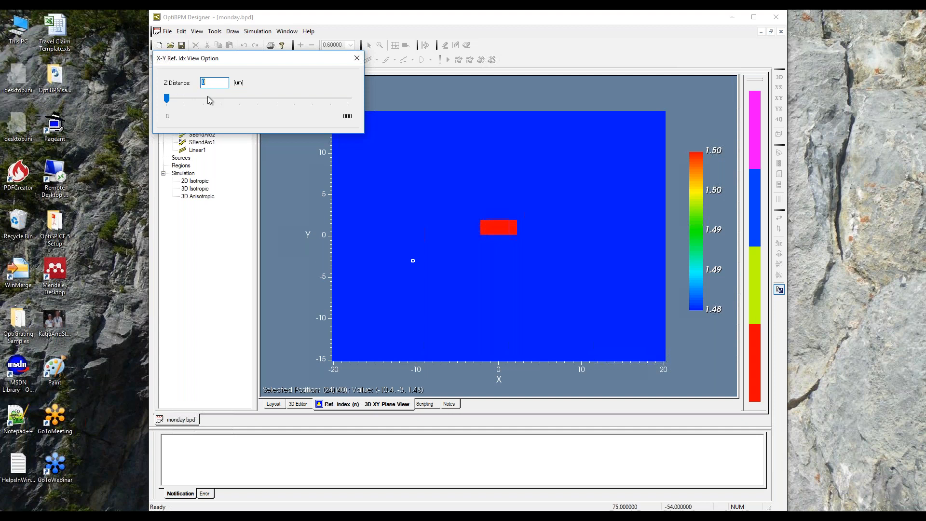
{"action": "left_click_drag", "start_coordinate": [166, 99], "coordinate": [322, 102]}
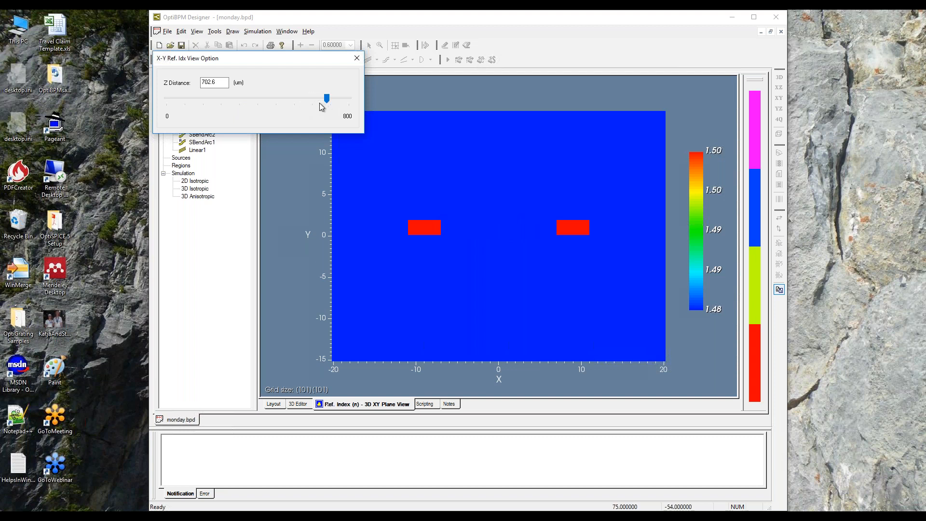
{"action": "left_click", "coordinate": [357, 60]}
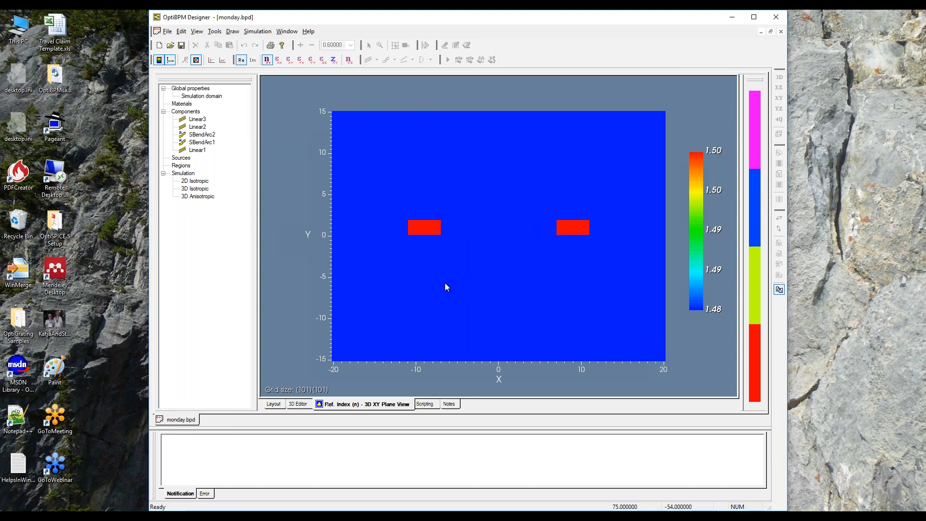
{"action": "left_click", "coordinate": [274, 404]}
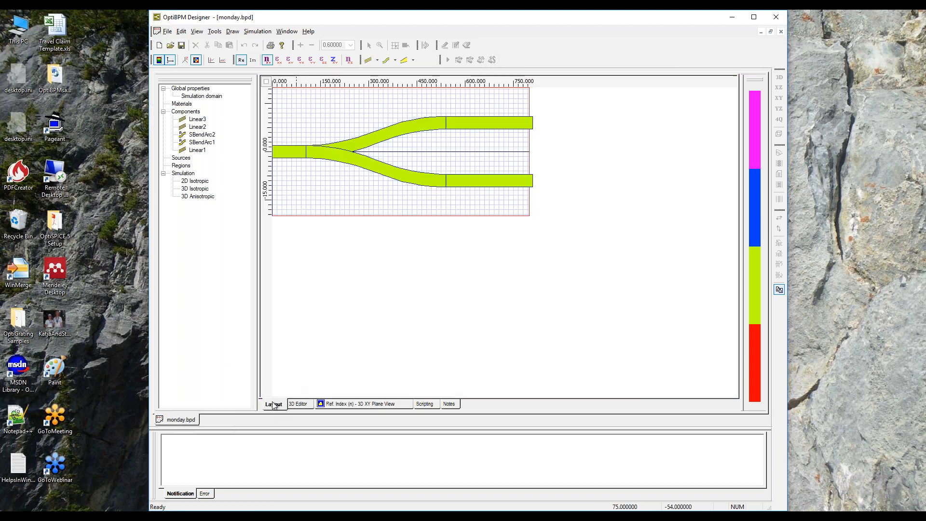
Save the project, insert an input plane across the layout near the wafer's input edge, and deselect it
{"action": "left_click", "coordinate": [184, 46]}
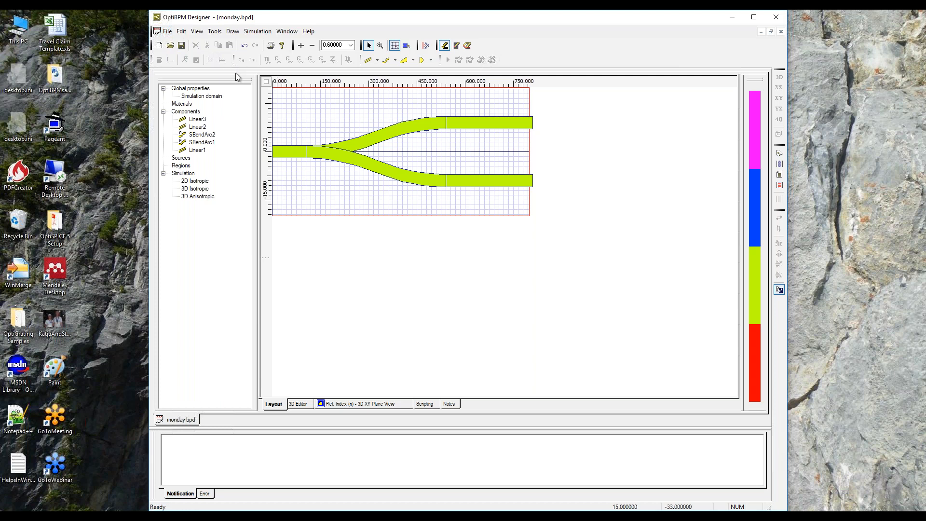
{"action": "left_click", "coordinate": [425, 46]}
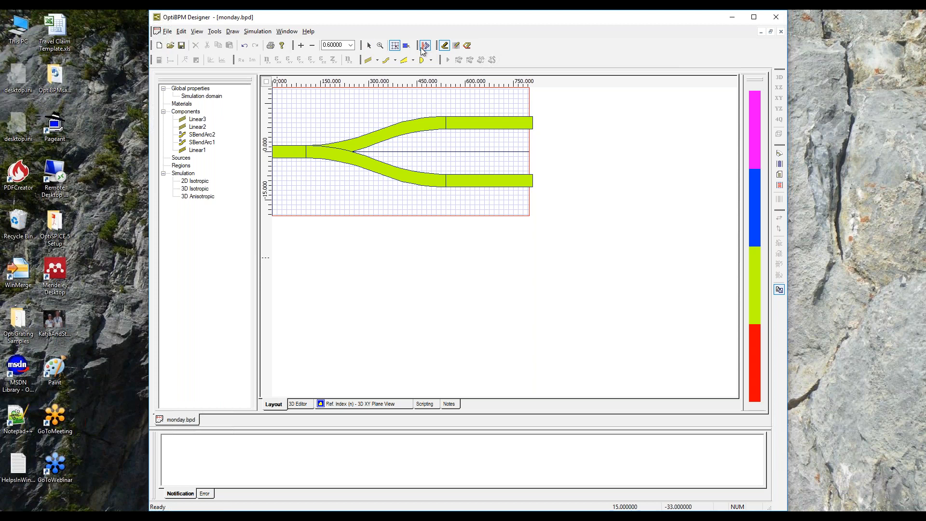
{"action": "left_click", "coordinate": [277, 130]}
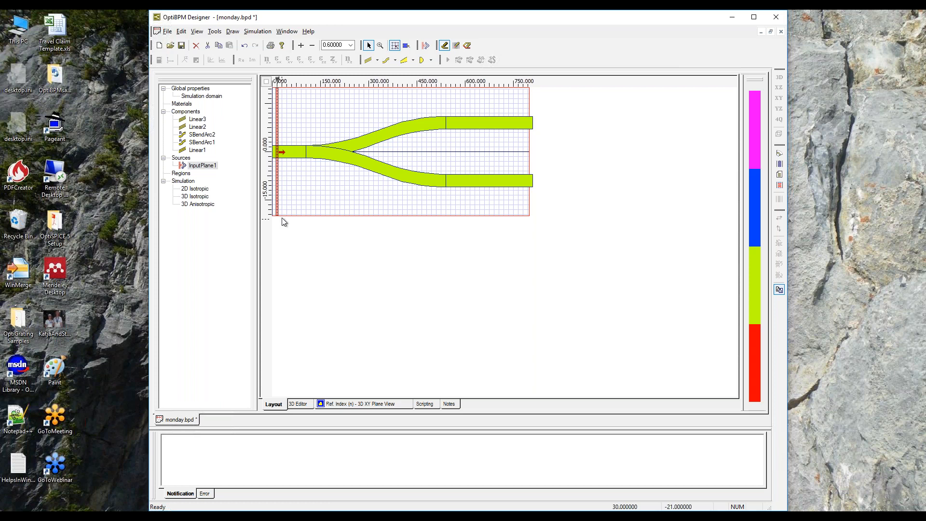
{"action": "left_click", "coordinate": [296, 252]}
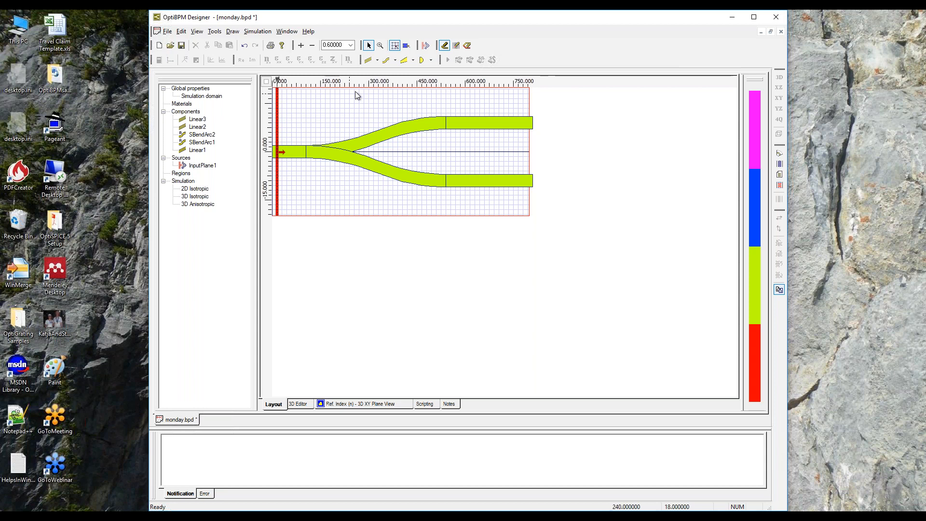
Insert a second input plane at about Z = 45, select each of the two planes in turn, and clear the selection
{"action": "left_click", "coordinate": [425, 47]}
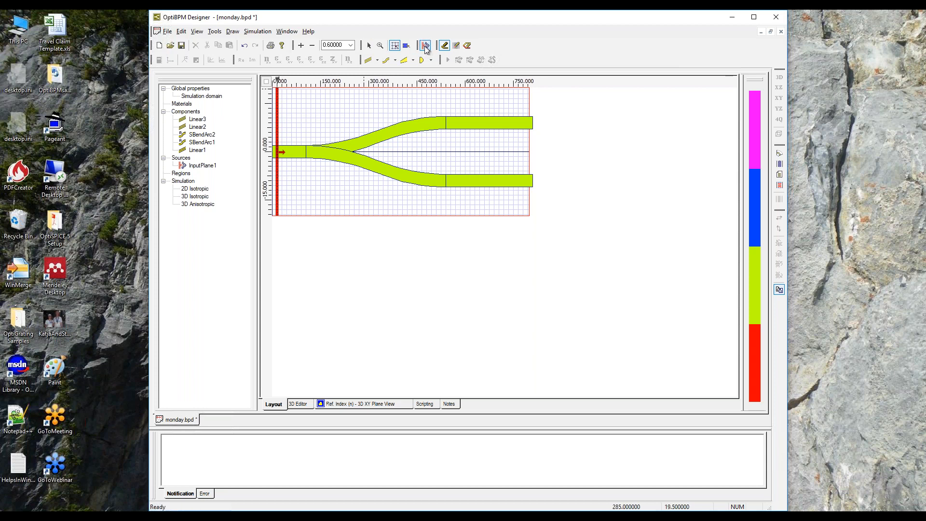
{"action": "left_click", "coordinate": [287, 118]}
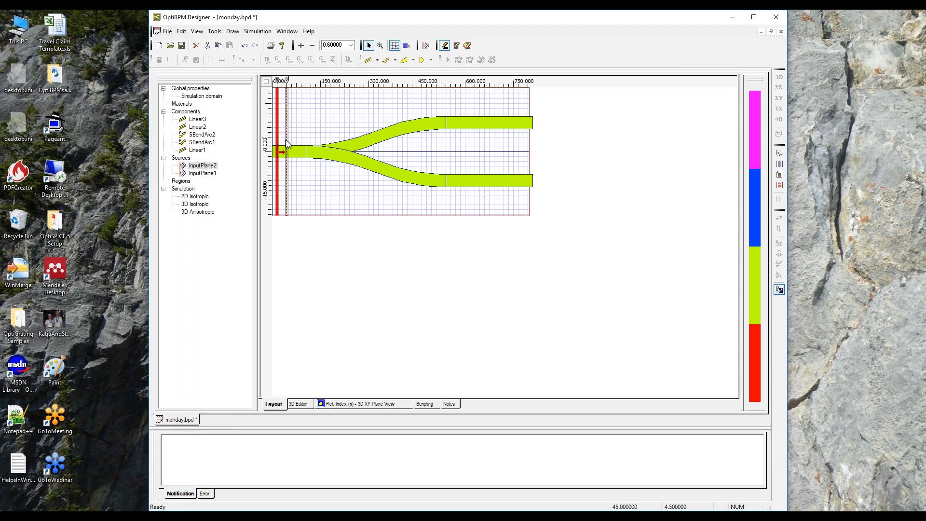
{"action": "left_click", "coordinate": [197, 175]}
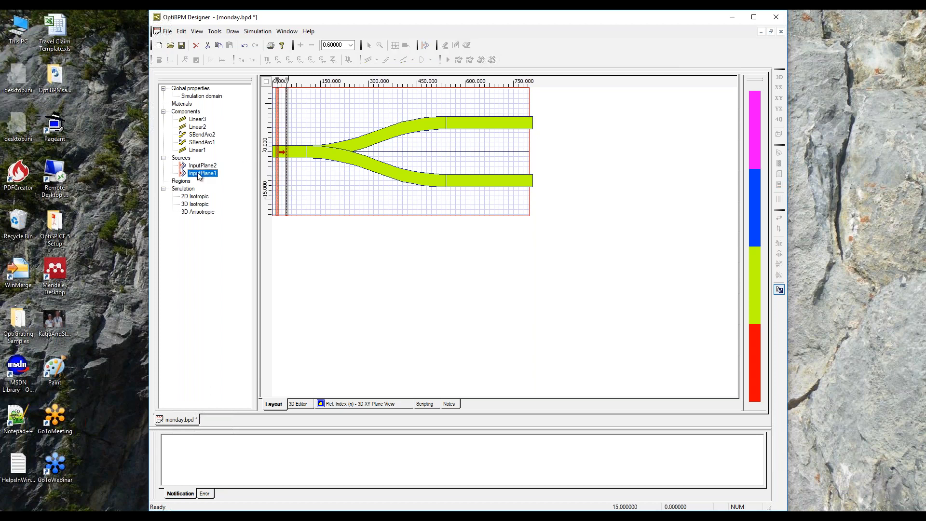
{"action": "left_click", "coordinate": [204, 167]}
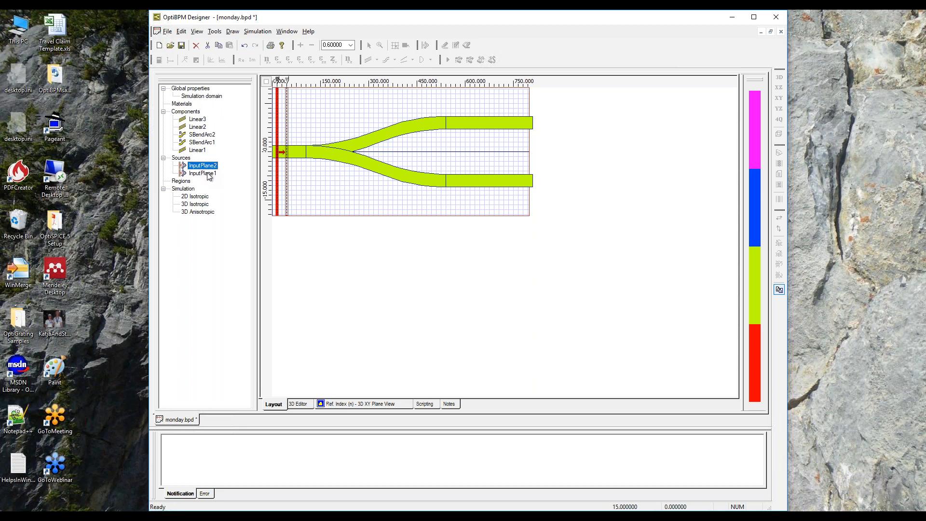
{"action": "left_click", "coordinate": [214, 174]}
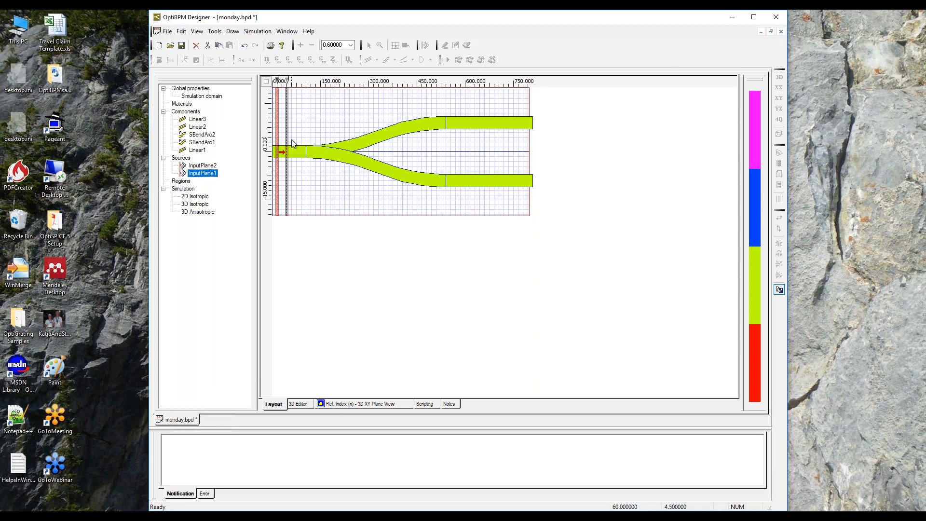
{"action": "left_click", "coordinate": [368, 107]}
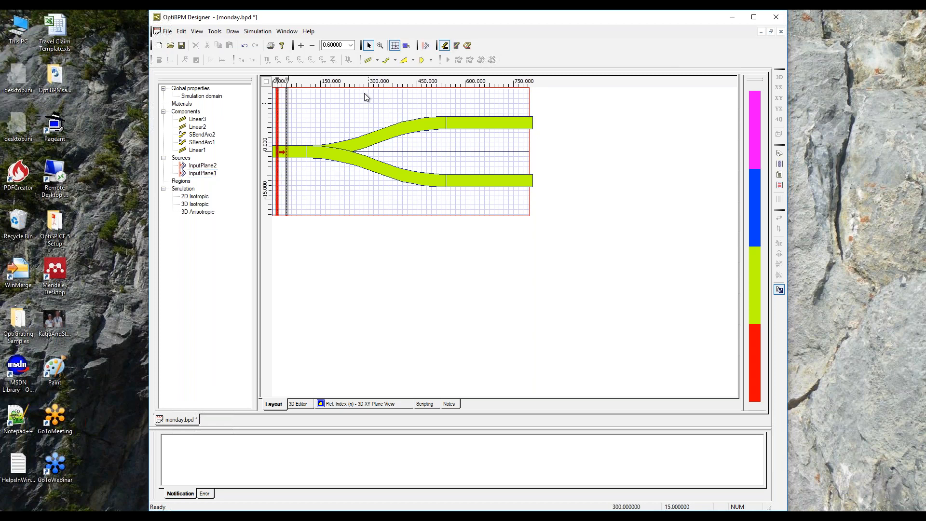
Insert a third input plane just after the second one and move it along Z onto the straight output waveguides
{"action": "left_click", "coordinate": [425, 45]}
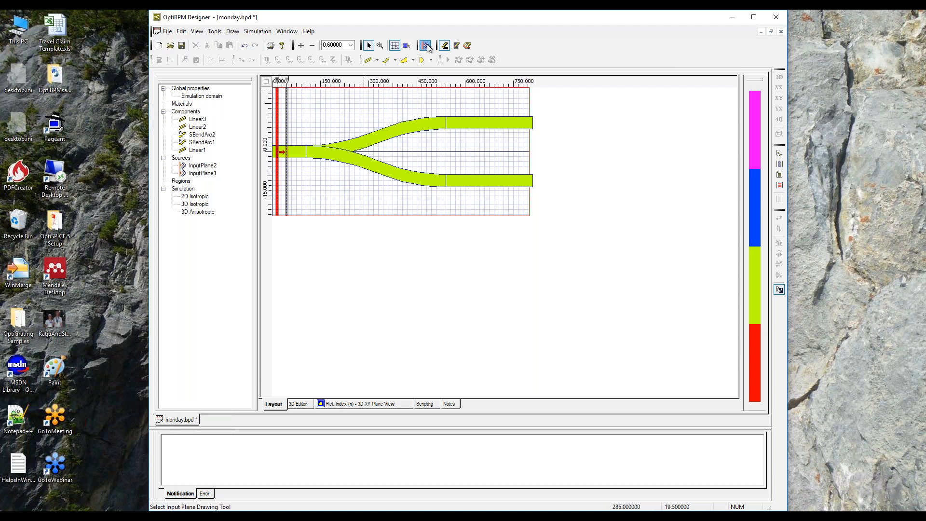
{"action": "left_click", "coordinate": [297, 130]}
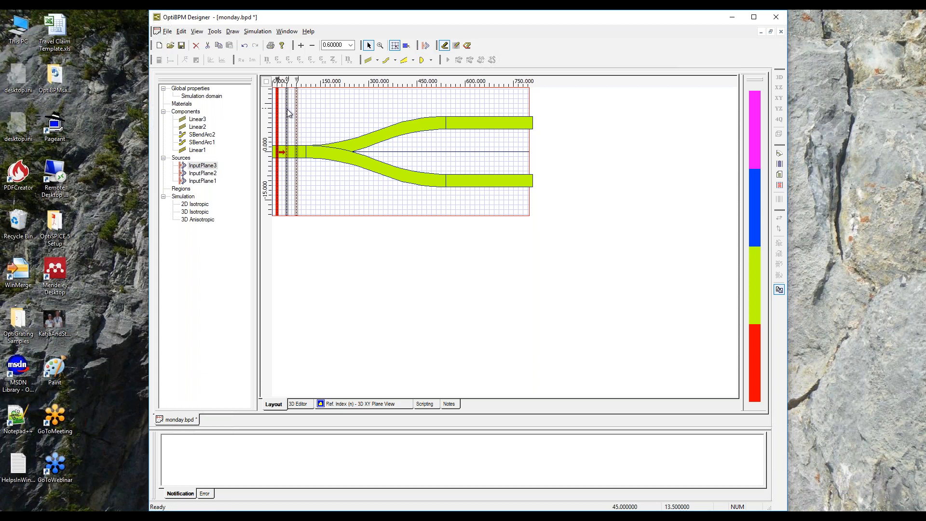
{"action": "left_click", "coordinate": [210, 175]}
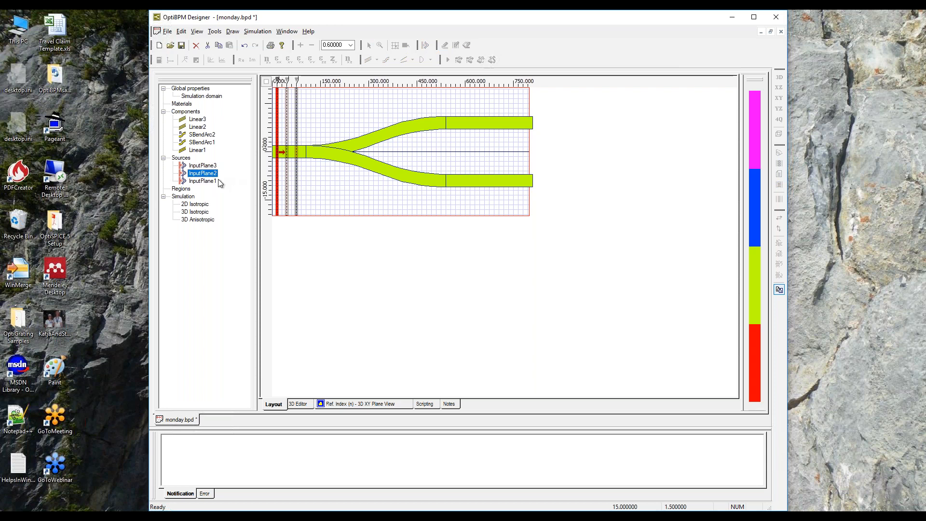
{"action": "left_click", "coordinate": [211, 167]}
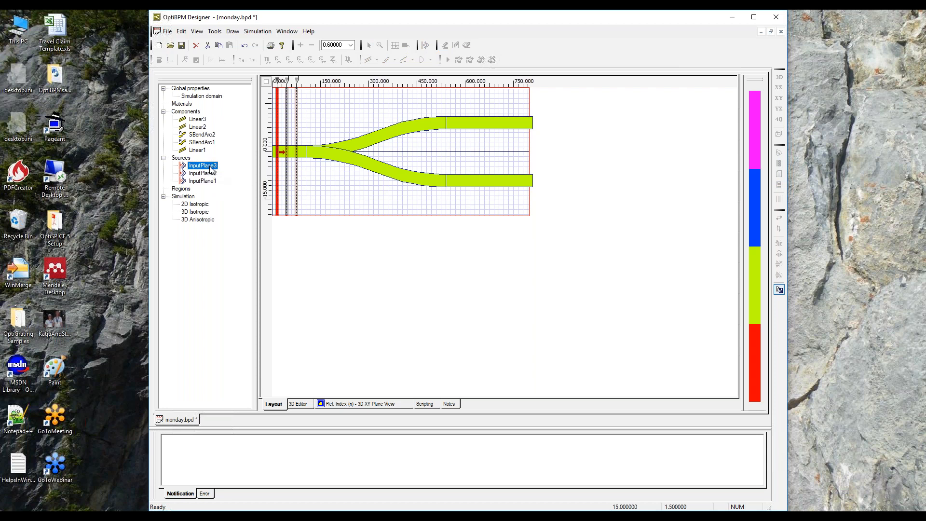
{"action": "left_click", "coordinate": [296, 152]}
{"action": "left_click_drag", "start_coordinate": [309, 157], "coordinate": [420, 170]}
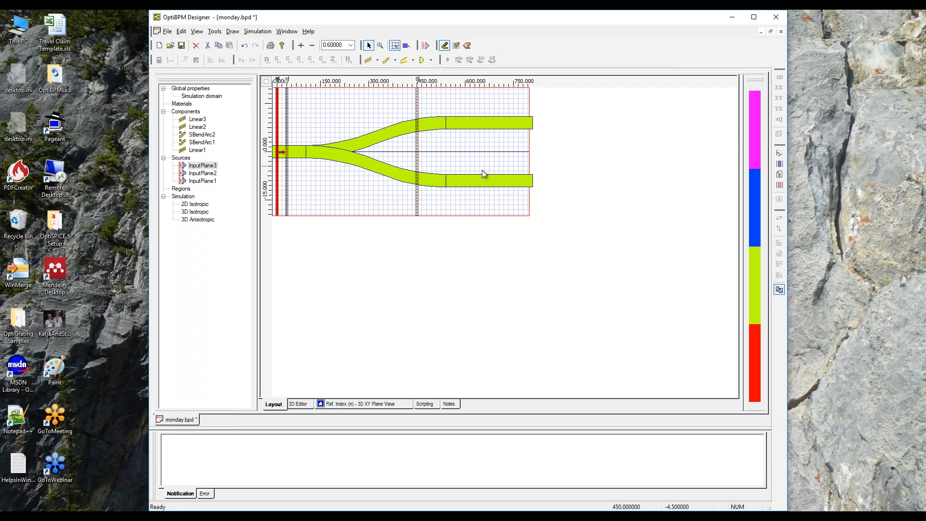
{"action": "left_click_drag", "start_coordinate": [498, 173], "coordinate": [494, 178]}
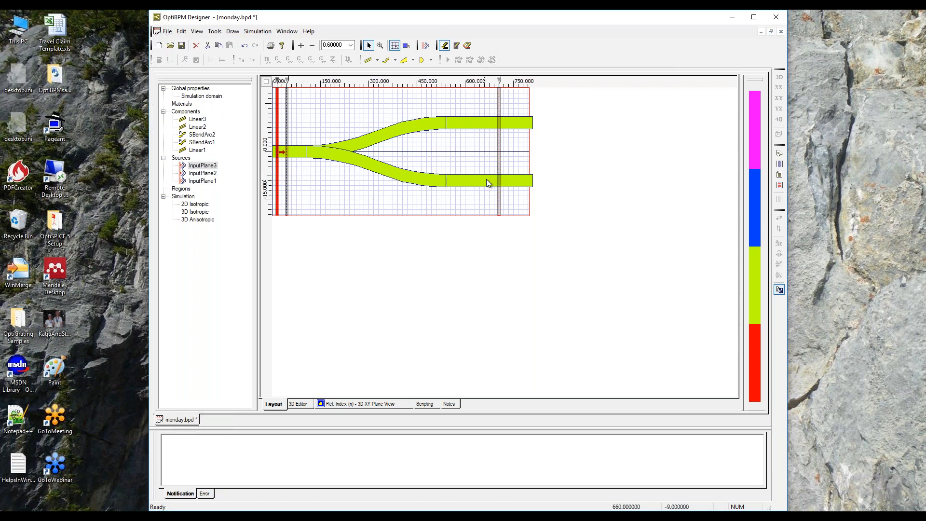
Delete InputPlane3 and InputPlane2 from the project's sources
{"action": "left_click", "coordinate": [212, 168]}
{"action": "right_click", "coordinate": [211, 169]}
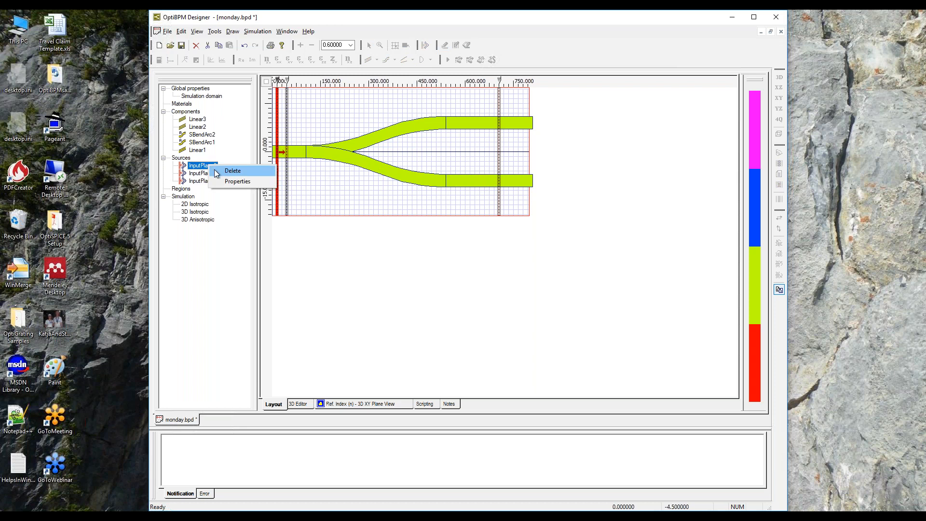
{"action": "left_click", "coordinate": [216, 171]}
{"action": "left_click", "coordinate": [197, 167]}
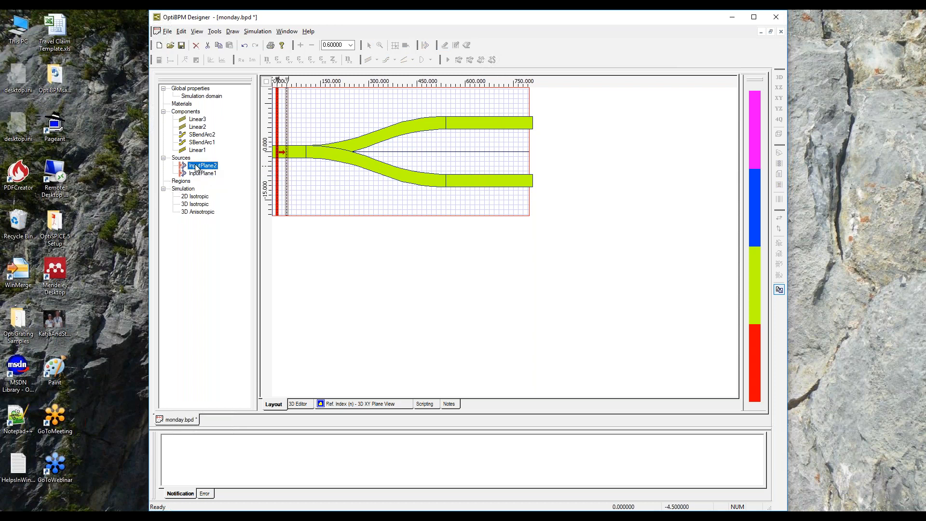
{"action": "right_click", "coordinate": [201, 169]}
{"action": "left_click", "coordinate": [202, 172]}
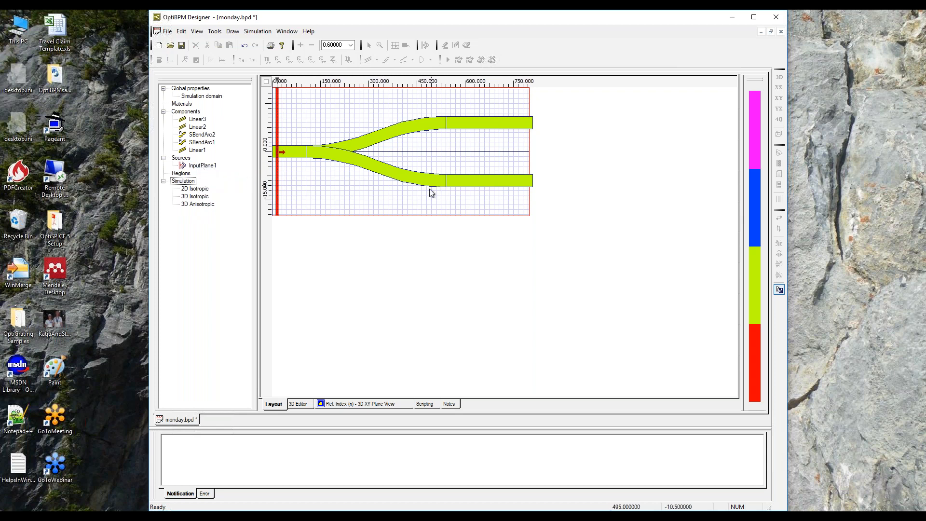
View the input plane in the 3D editor, return to the layout, and save the project
{"action": "left_click", "coordinate": [303, 406]}
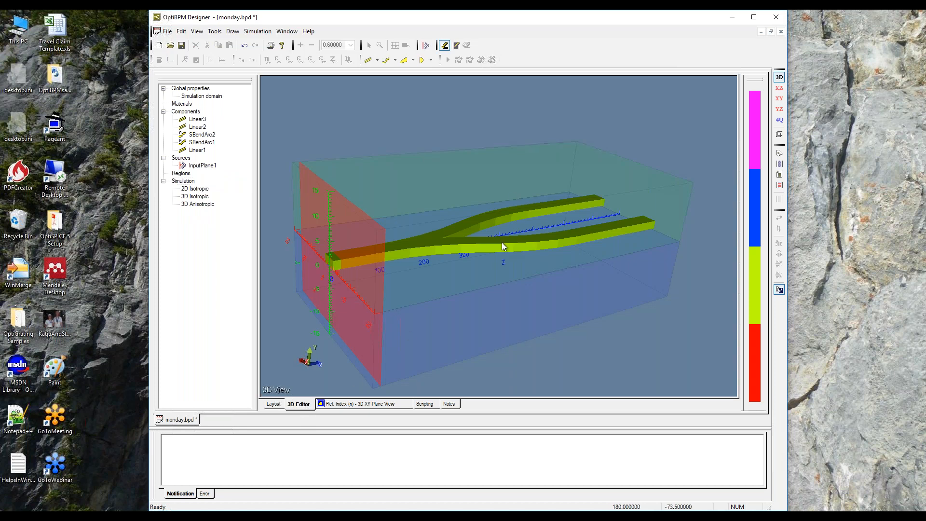
{"action": "left_click", "coordinate": [271, 406]}
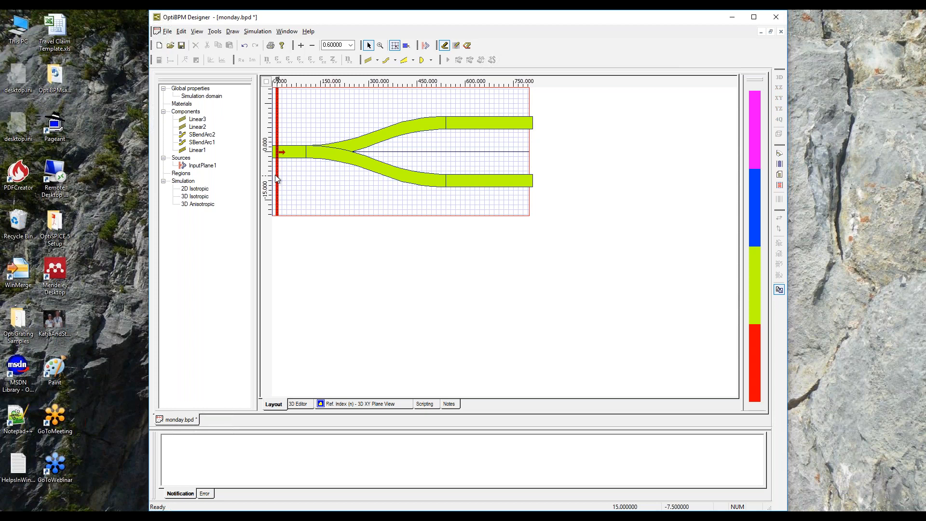
{"action": "left_click", "coordinate": [182, 45]}
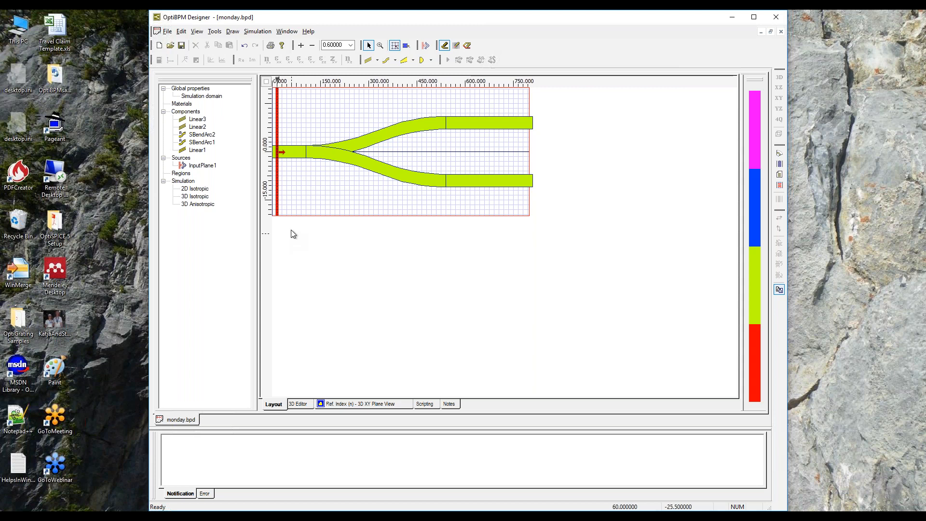
Open the properties of InputPlane1 and start editing its 3D input fields
{"action": "left_click", "coordinate": [199, 167]}
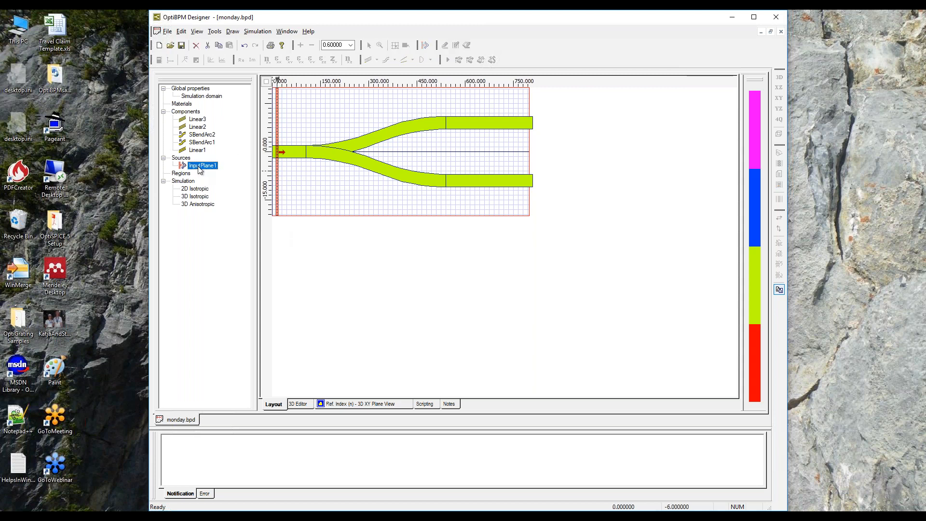
{"action": "right_click", "coordinate": [196, 164]}
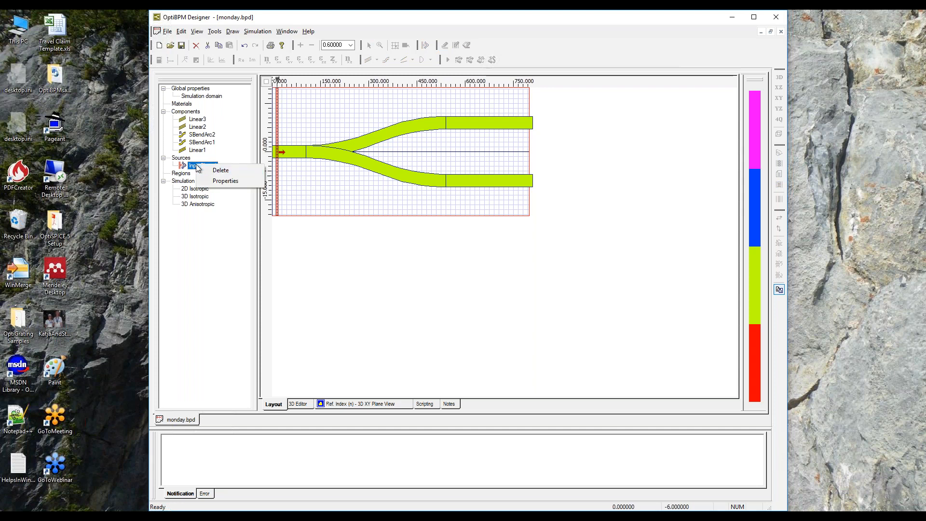
{"action": "left_click", "coordinate": [216, 182]}
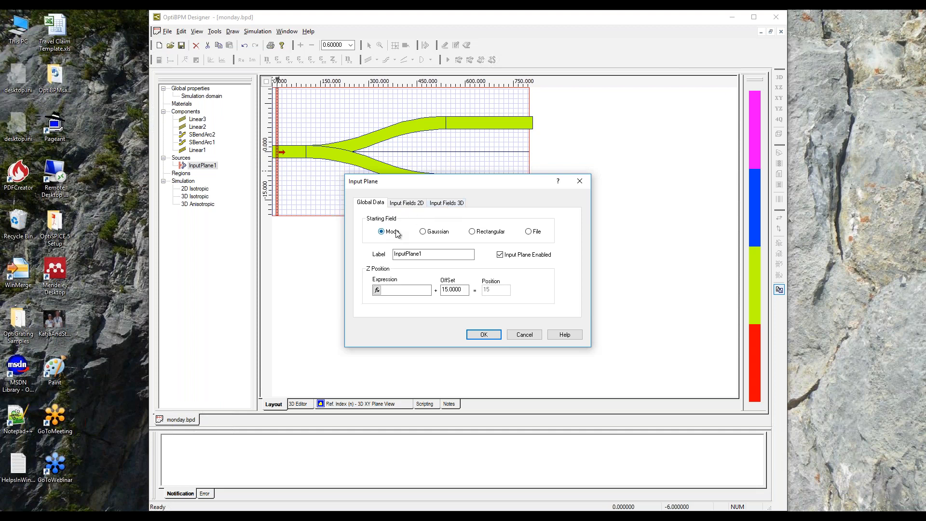
{"action": "left_click", "coordinate": [444, 203]}
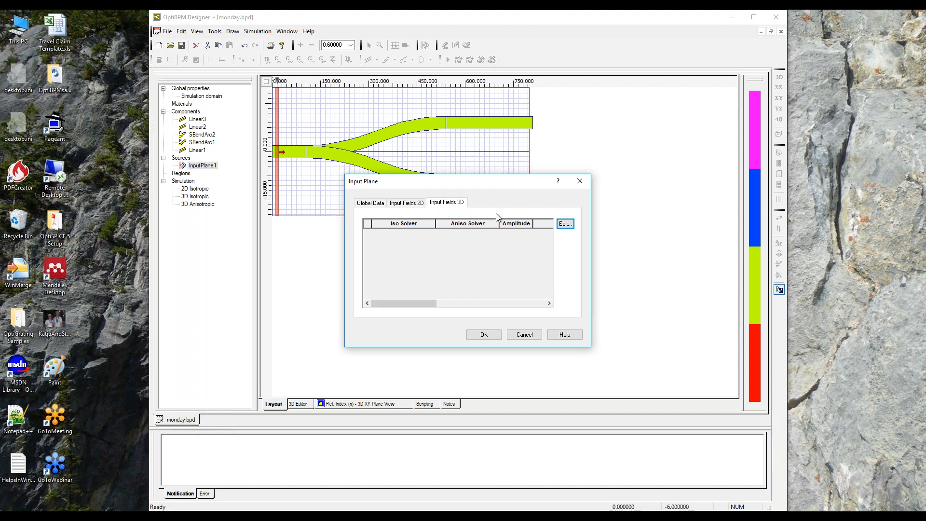
{"action": "left_click", "coordinate": [566, 222]}
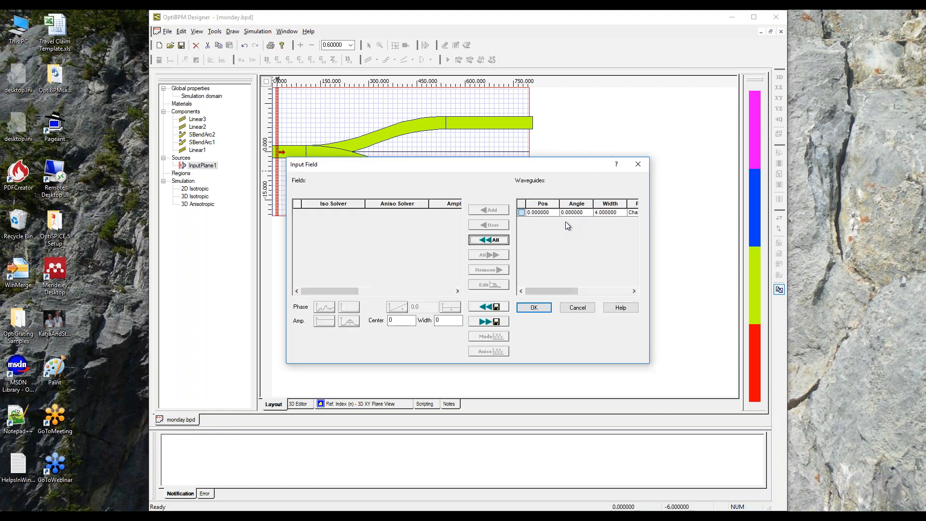
Move the Input Field dialog off the layout, add all waveguides to the fields, and review the amplitude, phase and center columns
{"action": "left_click_drag", "start_coordinate": [485, 160], "coordinate": [670, 92]}
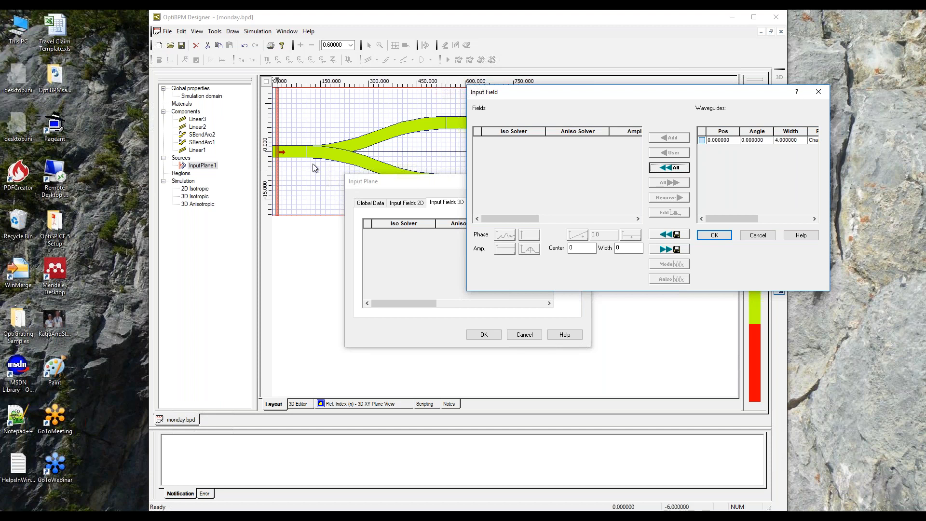
{"action": "left_click", "coordinate": [668, 169]}
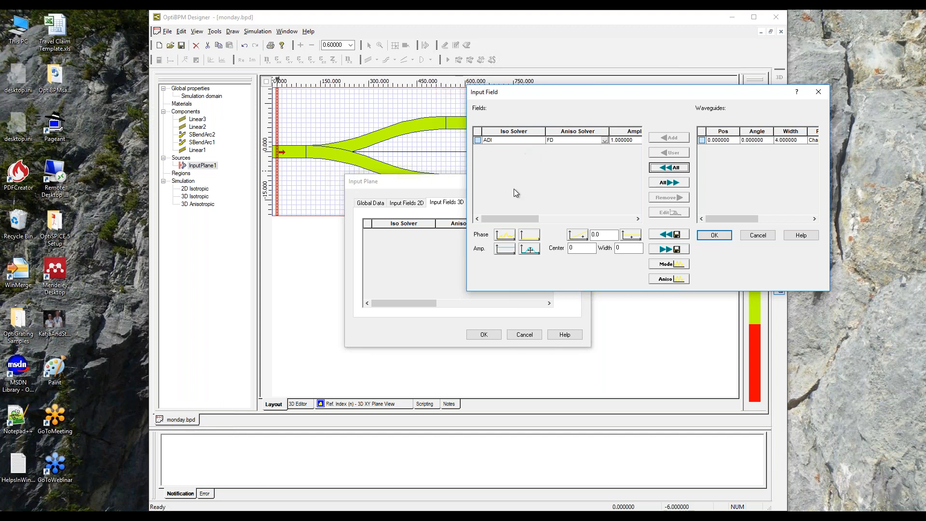
{"action": "left_click_drag", "start_coordinate": [510, 220], "coordinate": [563, 217]}
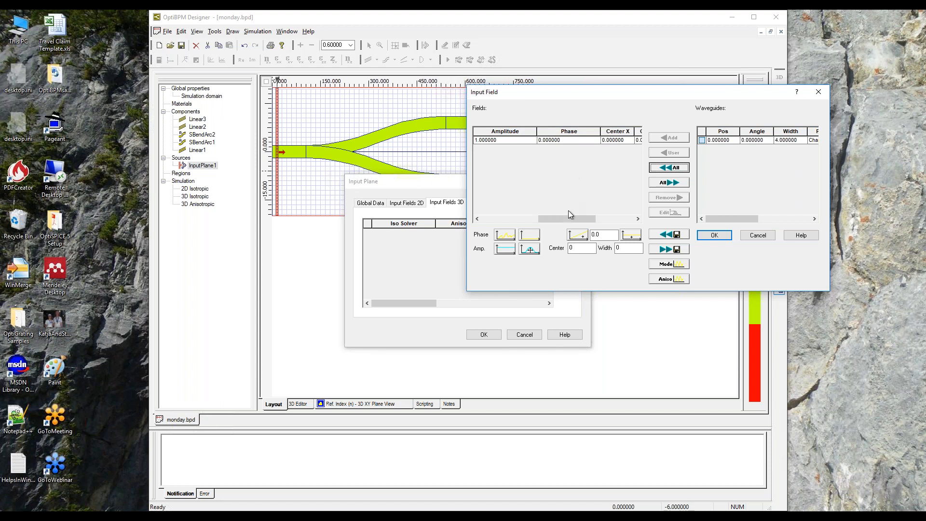
{"action": "mouse_move", "coordinate": [569, 218]}
{"action": "left_mouse_down"}
{"action": "mouse_move", "coordinate": [587, 221]}
{"action": "mouse_move", "coordinate": [563, 221]}
{"action": "left_mouse_up"}
Open the mode calculation for the field, view the ADI method settings and the Iso Solver choices, and keep ADI
{"action": "left_click", "coordinate": [668, 267]}
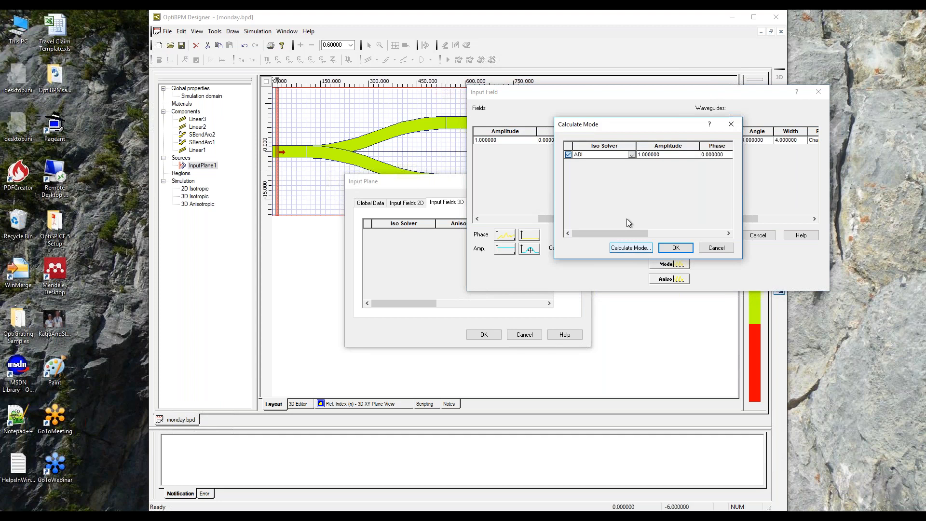
{"action": "left_click", "coordinate": [627, 248]}
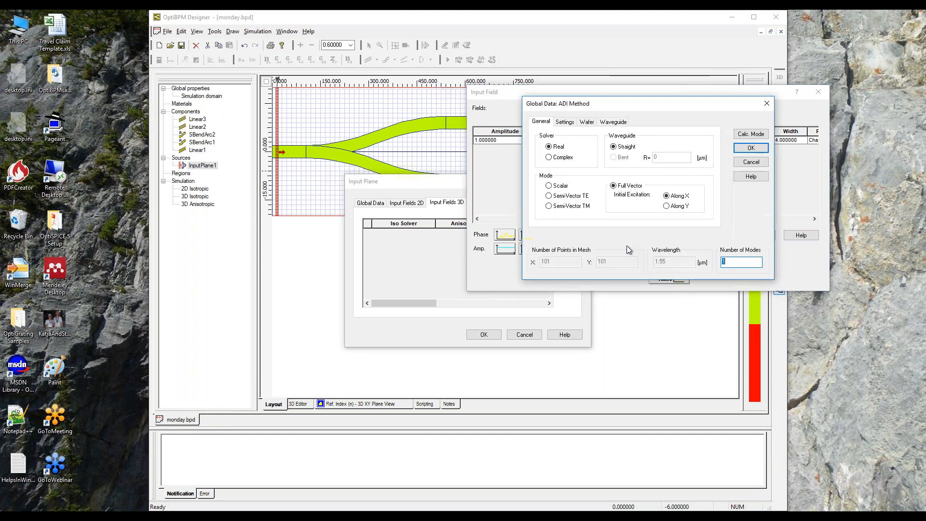
{"action": "left_click", "coordinate": [751, 164]}
{"action": "left_click", "coordinate": [632, 156]}
{"action": "left_click", "coordinate": [632, 155]}
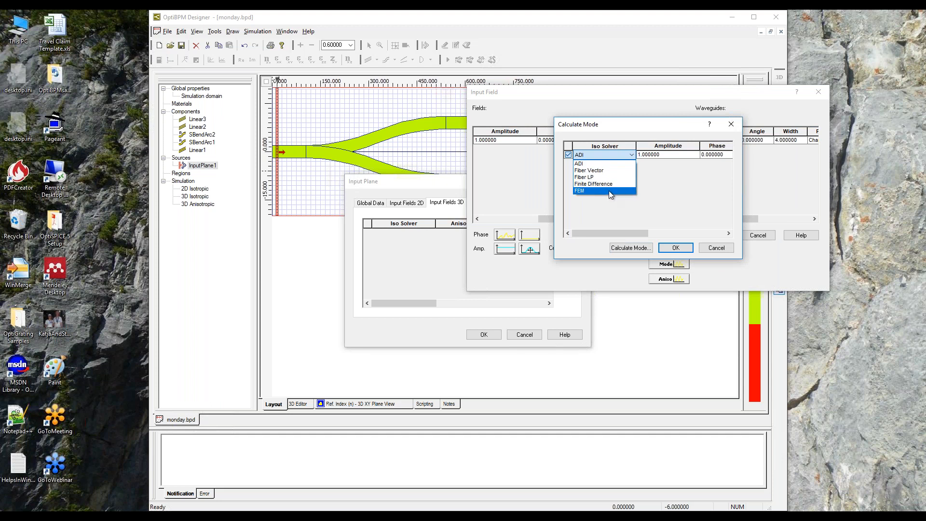
{"action": "left_click", "coordinate": [612, 153]}
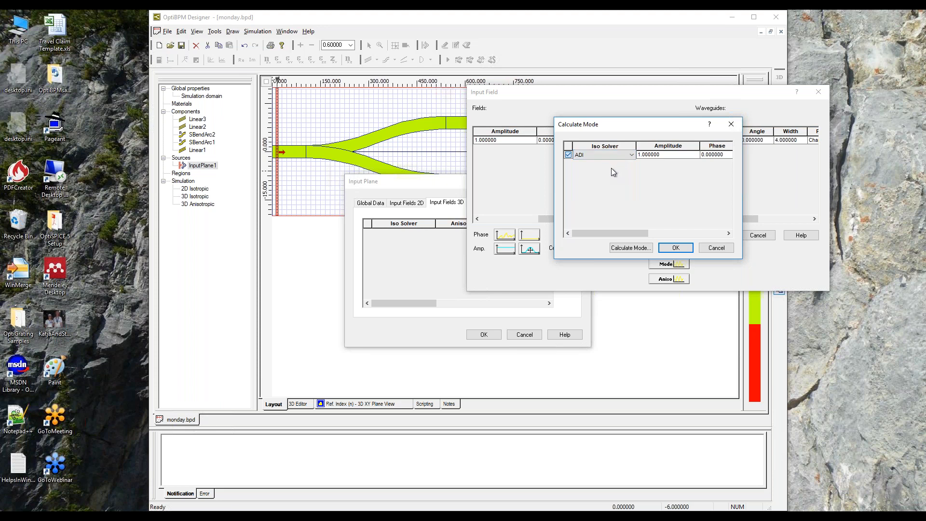
Set the number of modes to 2 in the ADI method data and calculate the modes
{"action": "left_click", "coordinate": [624, 248]}
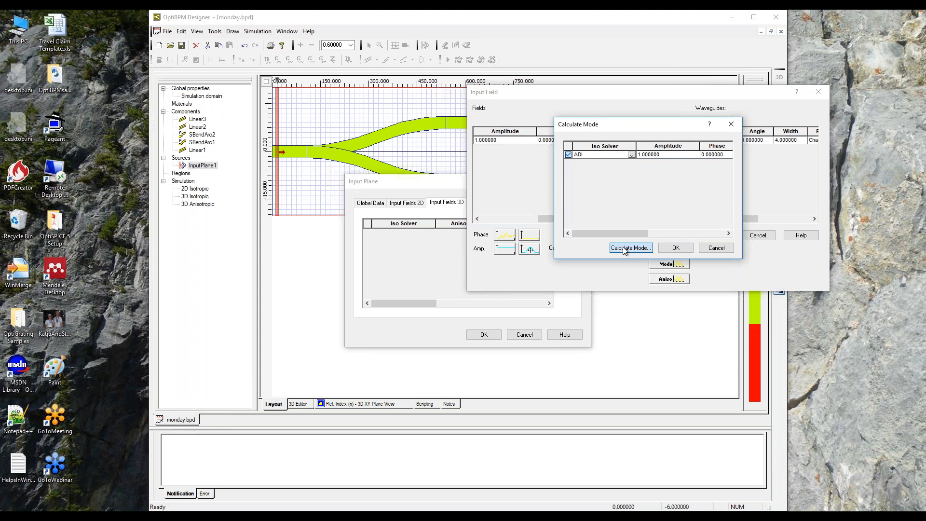
{"action": "left_click", "coordinate": [624, 249]}
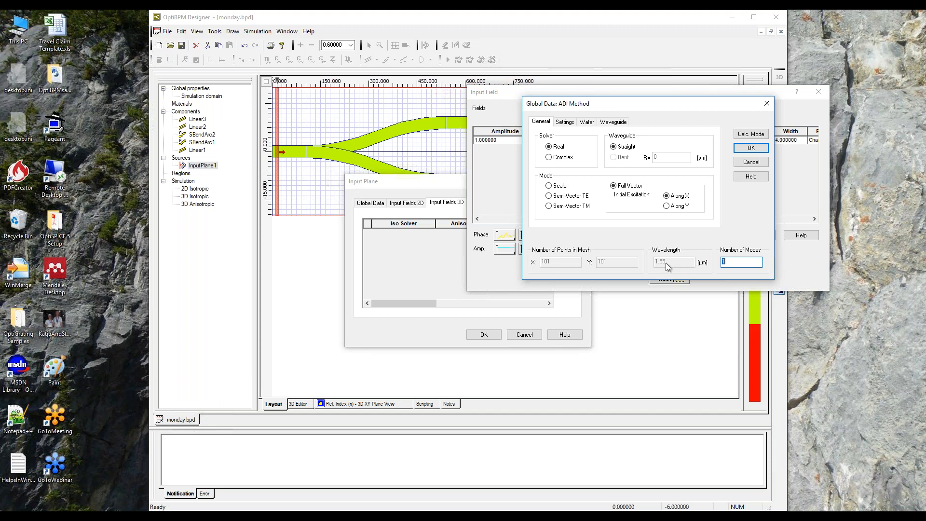
{"action": "type", "text": "2"}
{"action": "left_click", "coordinate": [751, 135]}
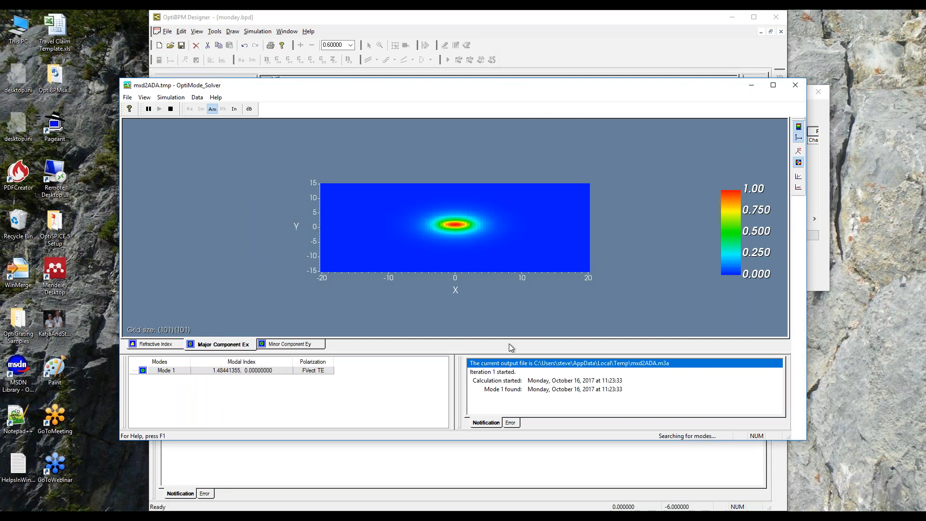
Examine the refractive index, major component Ex and minor component Ey of Mode 1, then close the mode solver
{"action": "left_click", "coordinate": [154, 344]}
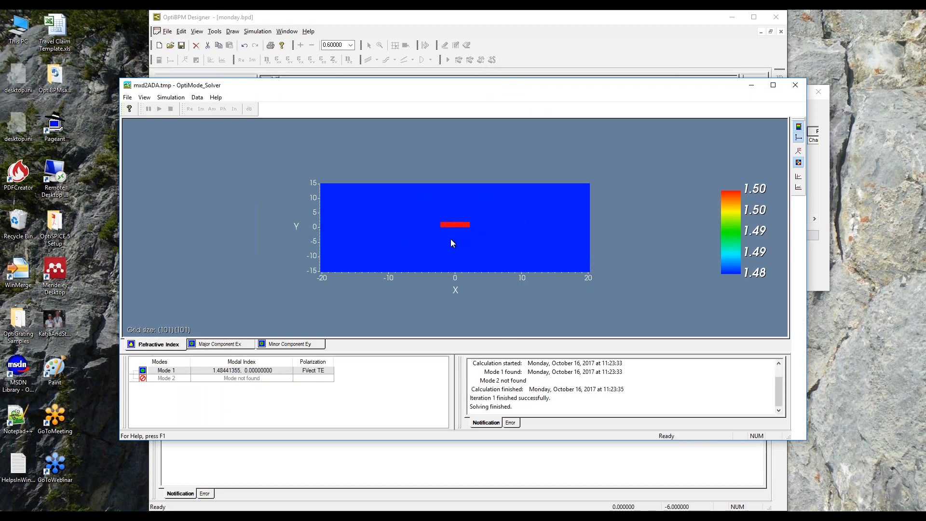
{"action": "scroll", "coordinate": [446, 244], "scroll_direction": "up", "scroll_amount": 3}
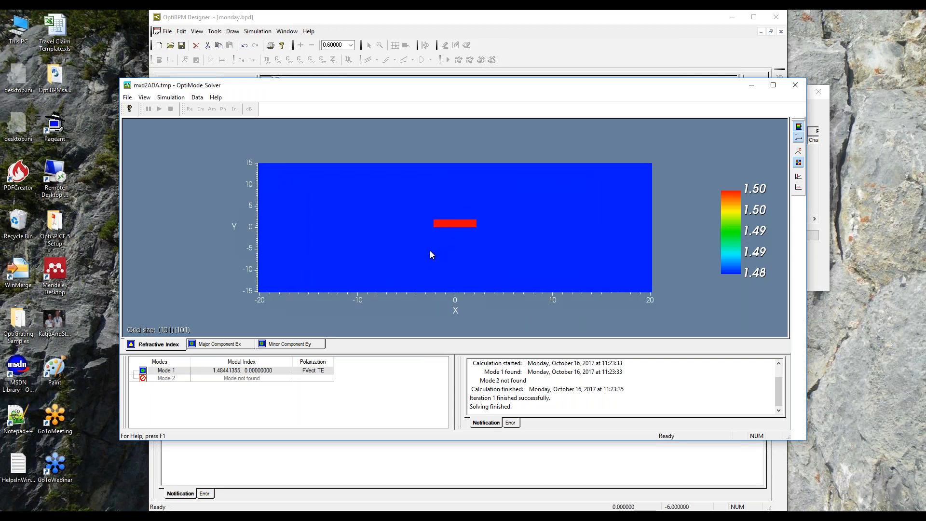
{"action": "scroll", "coordinate": [431, 255], "scroll_direction": "up", "scroll_amount": 1}
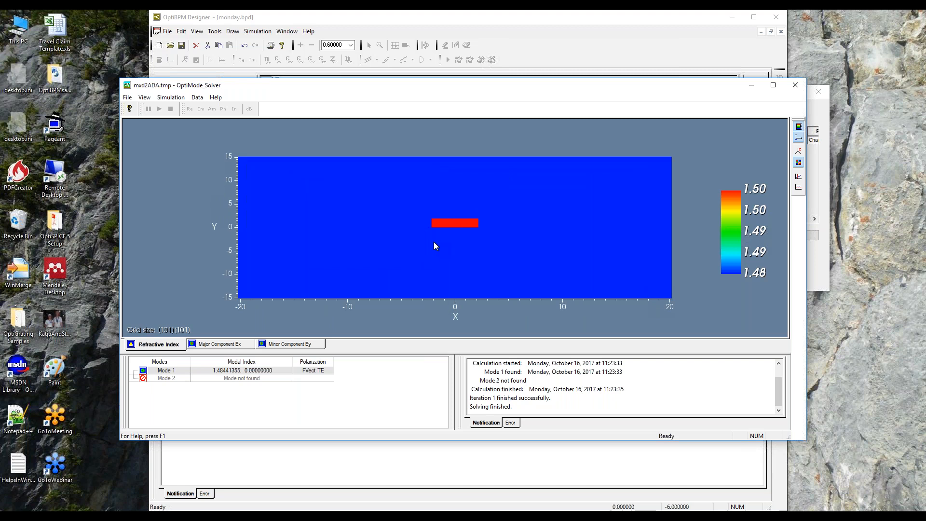
{"action": "left_click", "coordinate": [218, 346]}
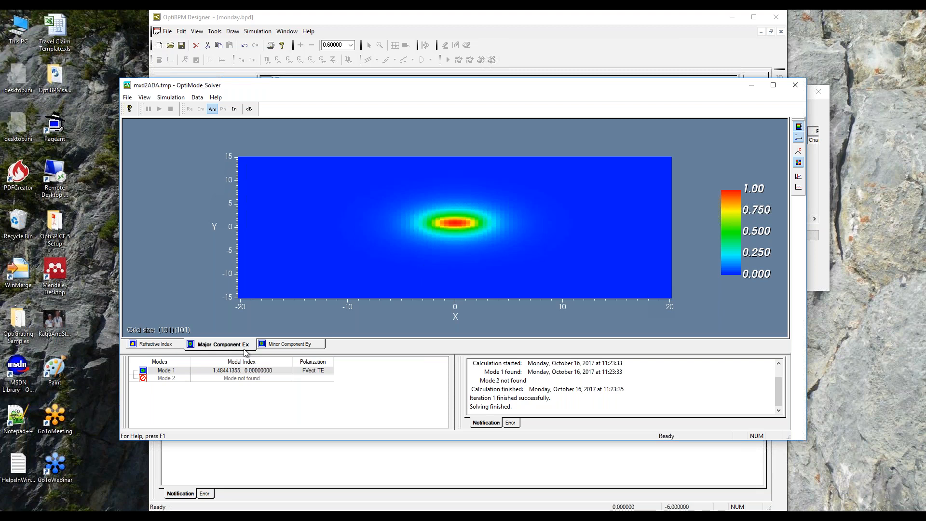
{"action": "left_click", "coordinate": [279, 344]}
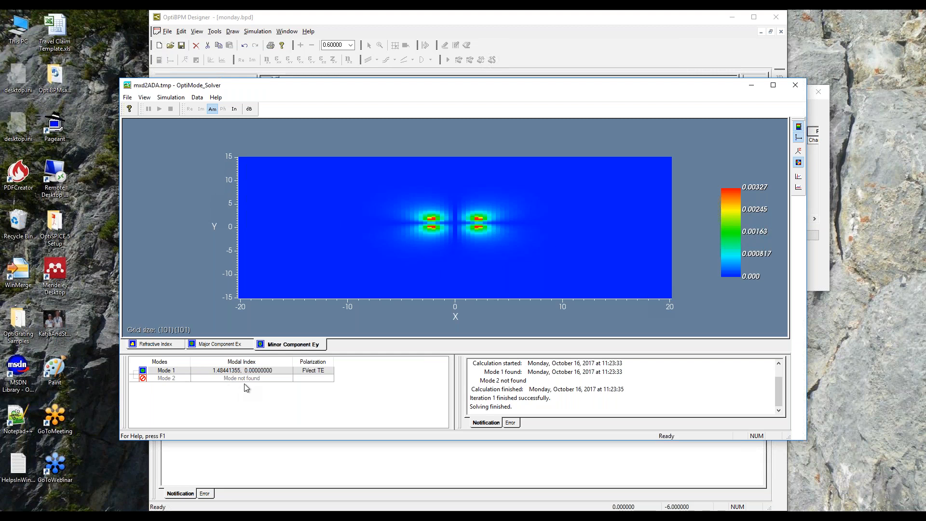
{"action": "left_click", "coordinate": [157, 344]}
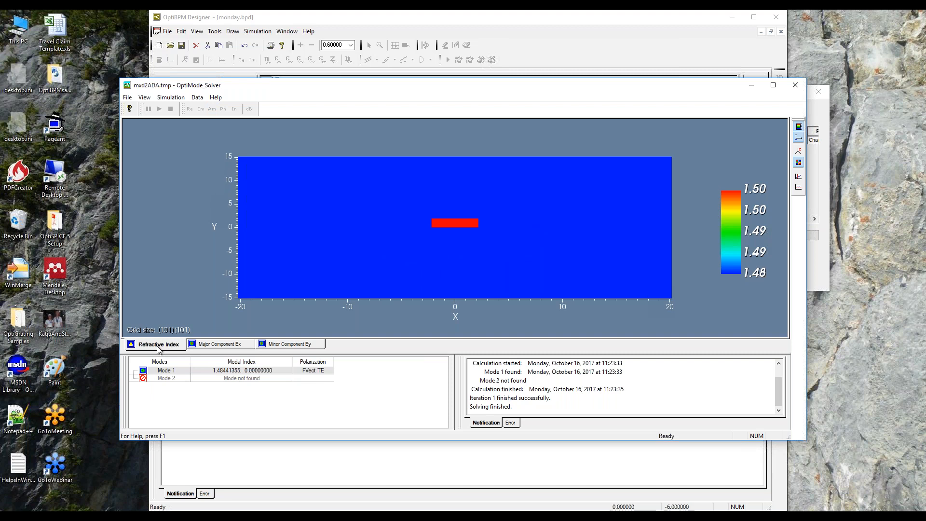
{"action": "left_click", "coordinate": [172, 371]}
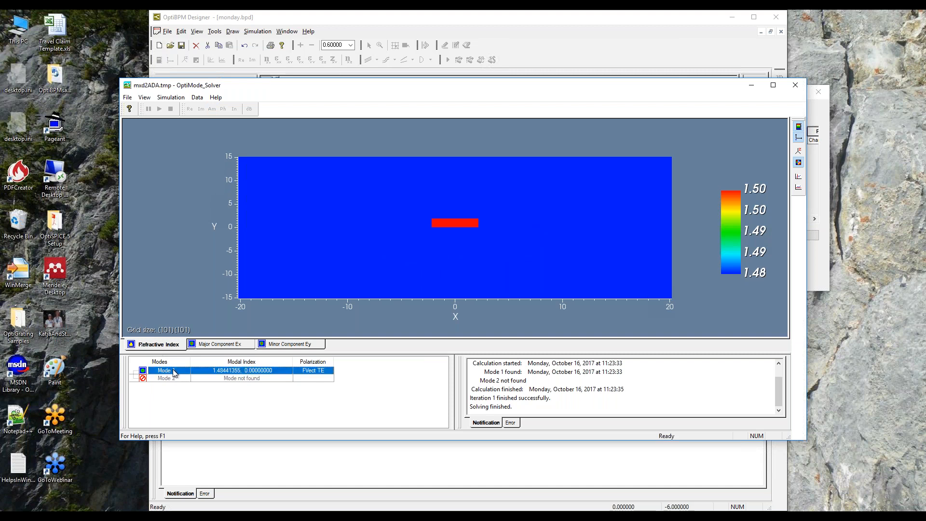
{"action": "left_click", "coordinate": [222, 345]}
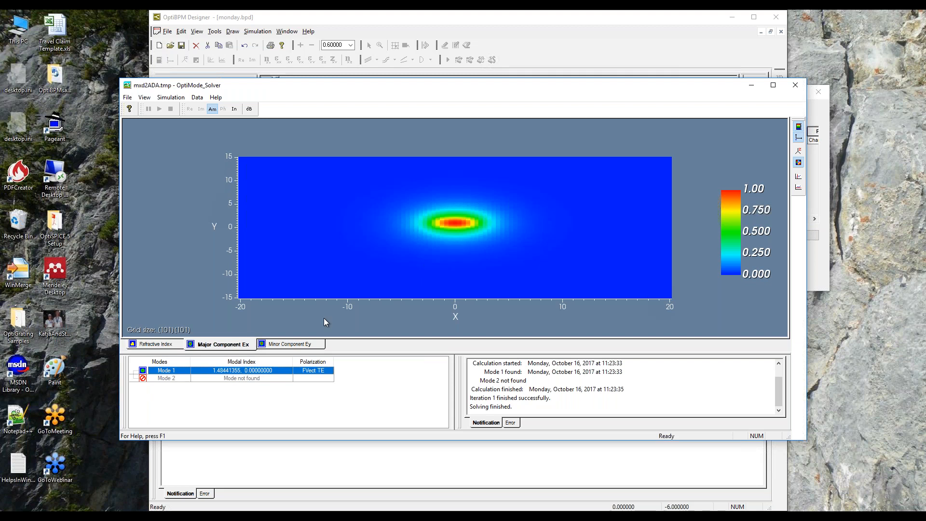
{"action": "left_click", "coordinate": [796, 86]}
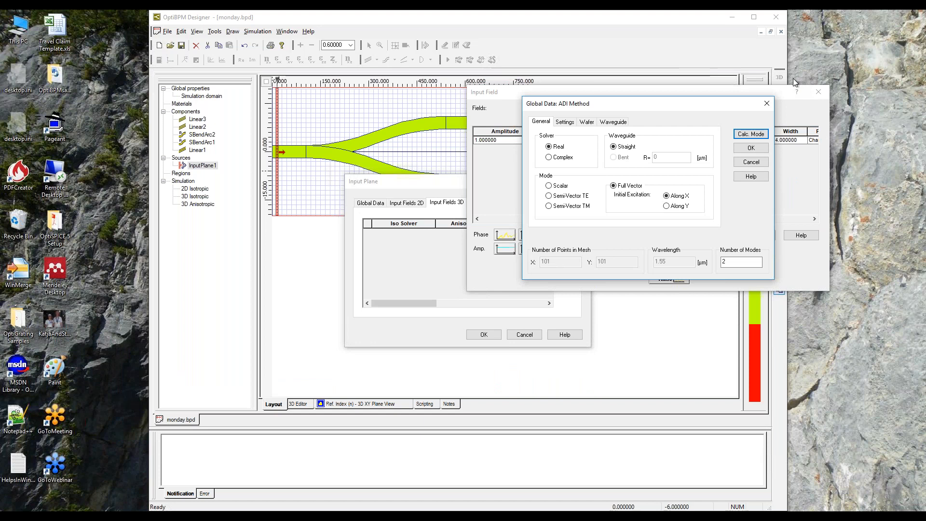
Accept the ADI mode as InputPlane1's 3D input field, confirm the input plane settings, and save the project
{"action": "left_click", "coordinate": [755, 149]}
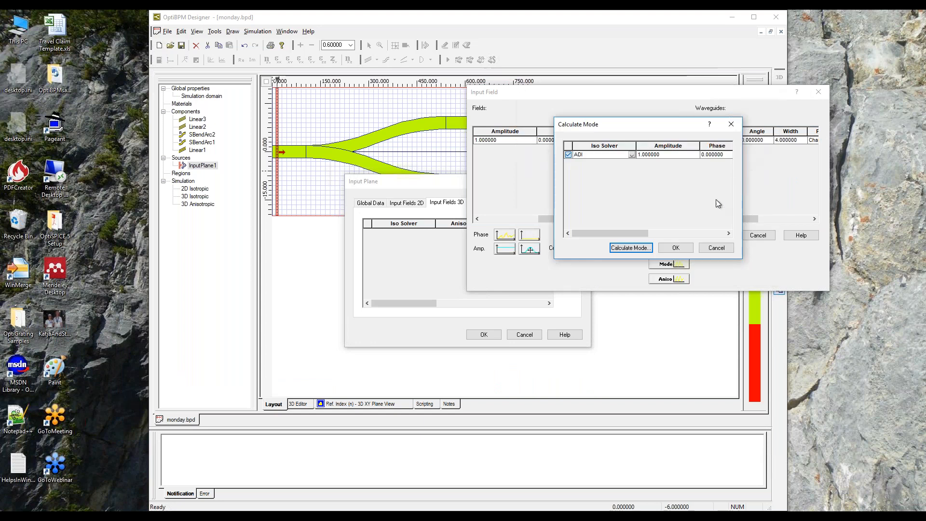
{"action": "left_click", "coordinate": [680, 248]}
{"action": "left_click", "coordinate": [715, 237]}
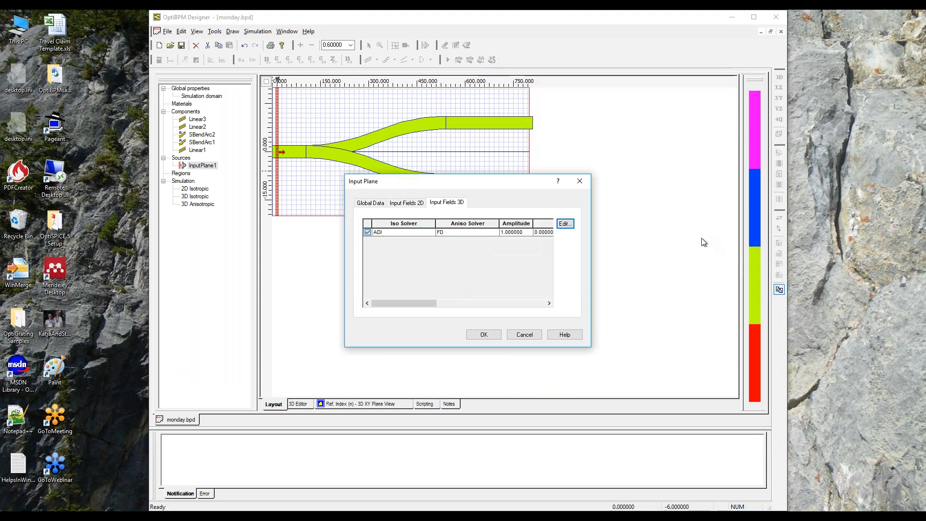
{"action": "left_click", "coordinate": [480, 335]}
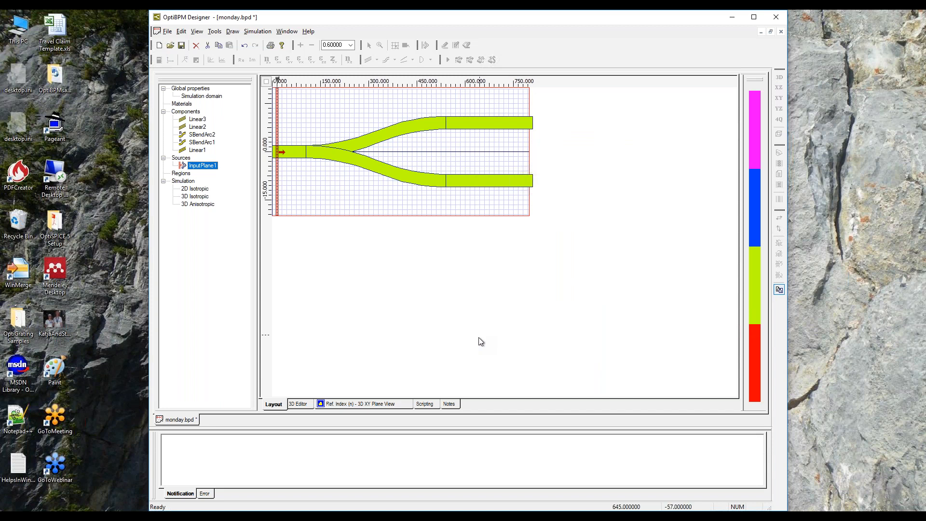
{"action": "left_click", "coordinate": [474, 336]}
{"action": "left_click", "coordinate": [181, 45]}
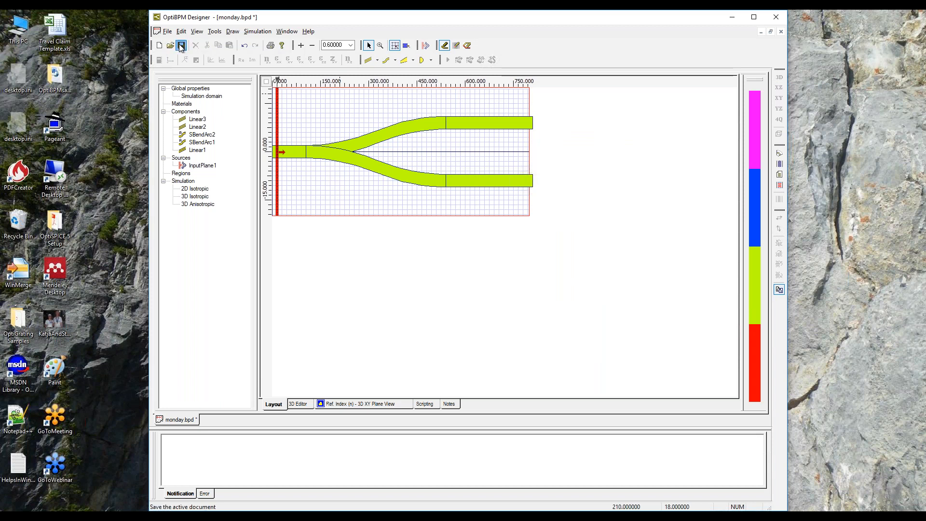
Run the 3D isotropic simulation with the existing parameters, launch OptiBPM Analyzer for the result, and exit Simulator 3D
{"action": "left_click", "coordinate": [256, 31]}
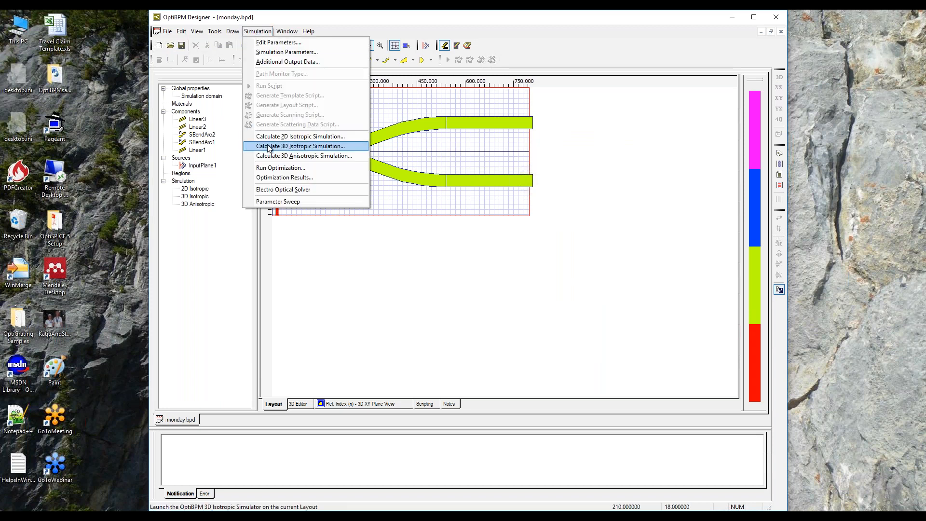
{"action": "left_click", "coordinate": [310, 146]}
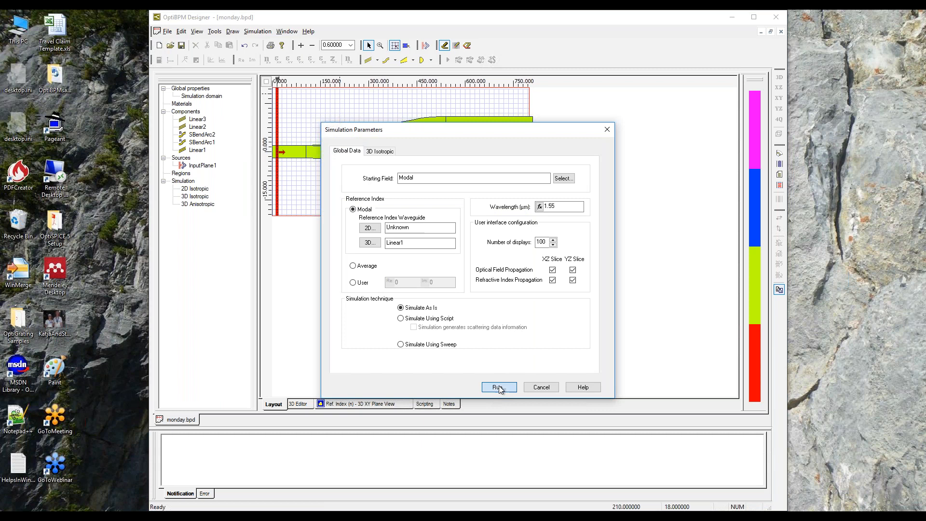
{"action": "left_click", "coordinate": [499, 387]}
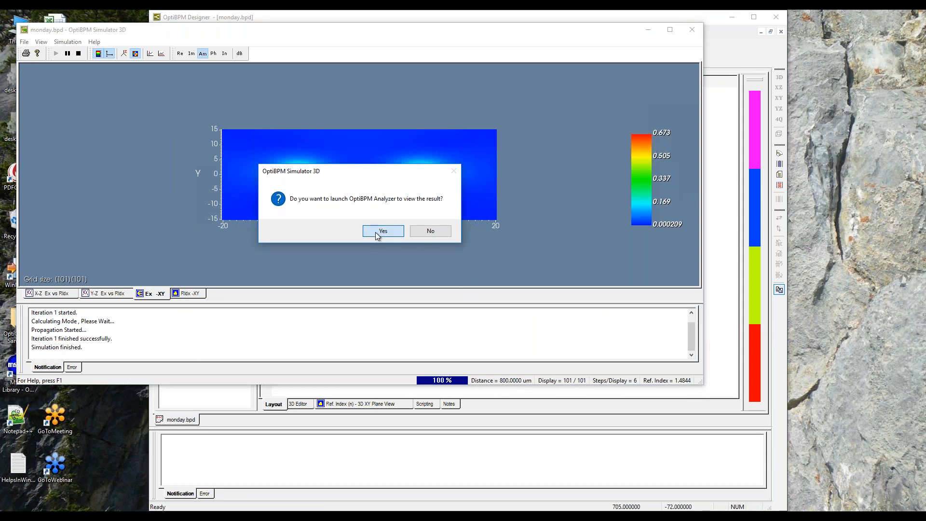
{"action": "left_click", "coordinate": [376, 232]}
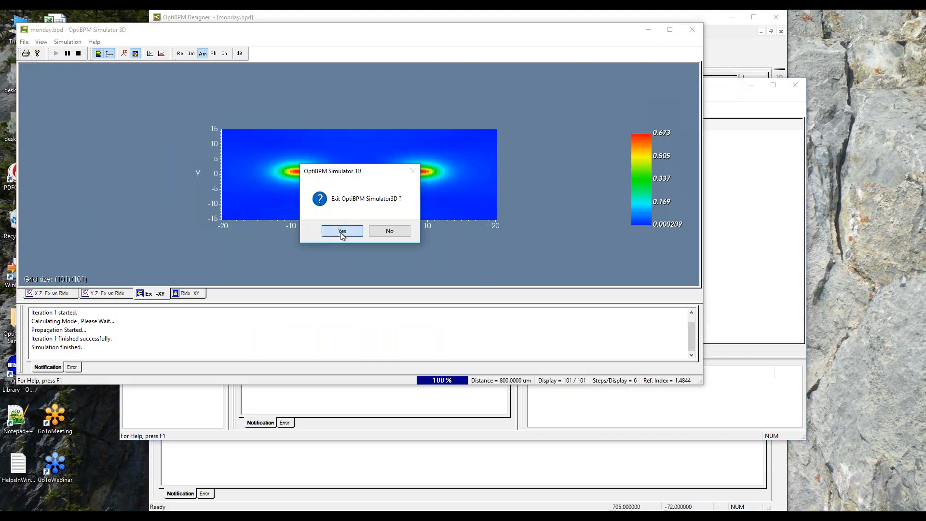
{"action": "left_click", "coordinate": [341, 232]}
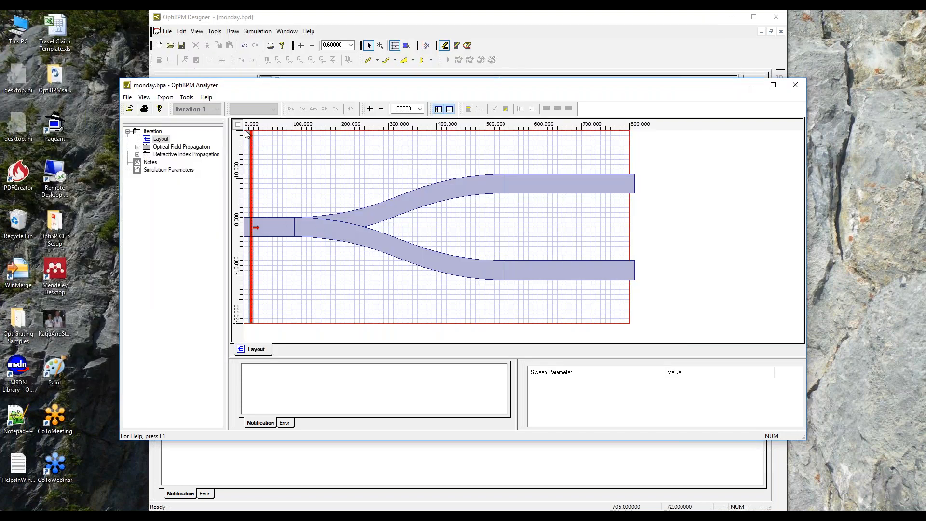
Enlarge the Analyzer window upward and look through the available .bpa result files without opening another one
{"action": "left_click_drag", "start_coordinate": [272, 79], "coordinate": [272, 38]}
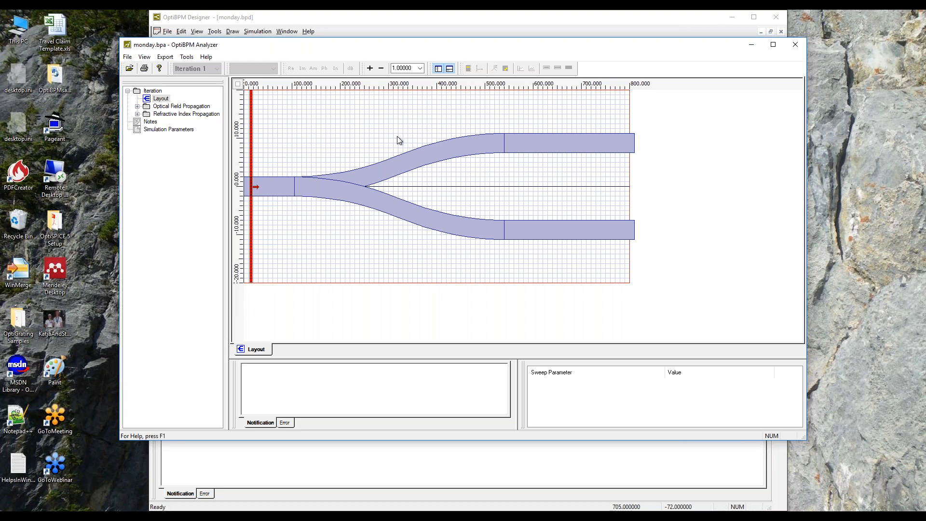
{"action": "left_click", "coordinate": [128, 70]}
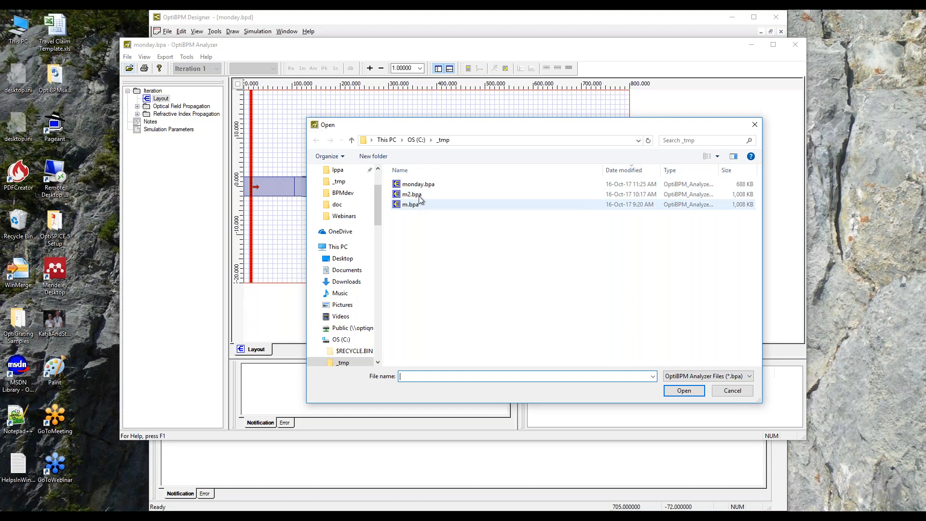
{"action": "left_click", "coordinate": [728, 391]}
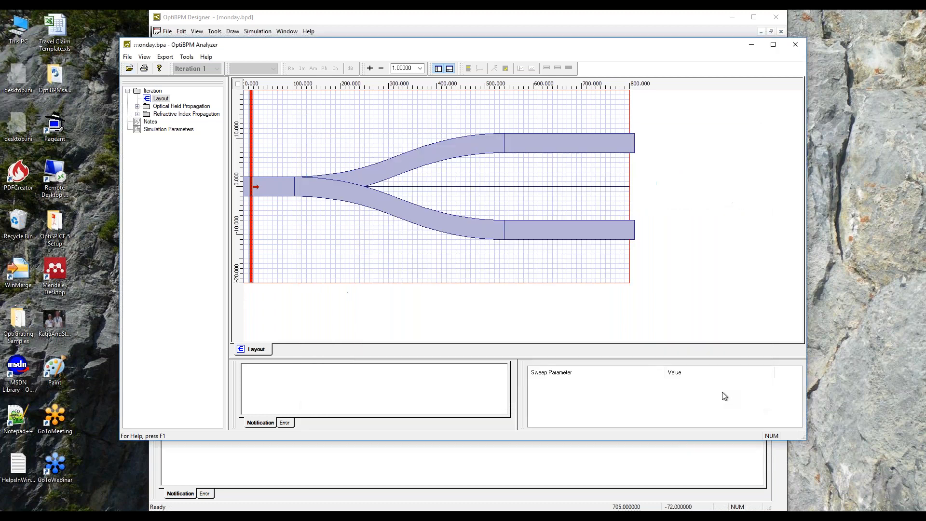
View the XZ slice of the optical field propagation and inspect its Z-cut from position 15 to 784.3
{"action": "left_click", "coordinate": [137, 107]}
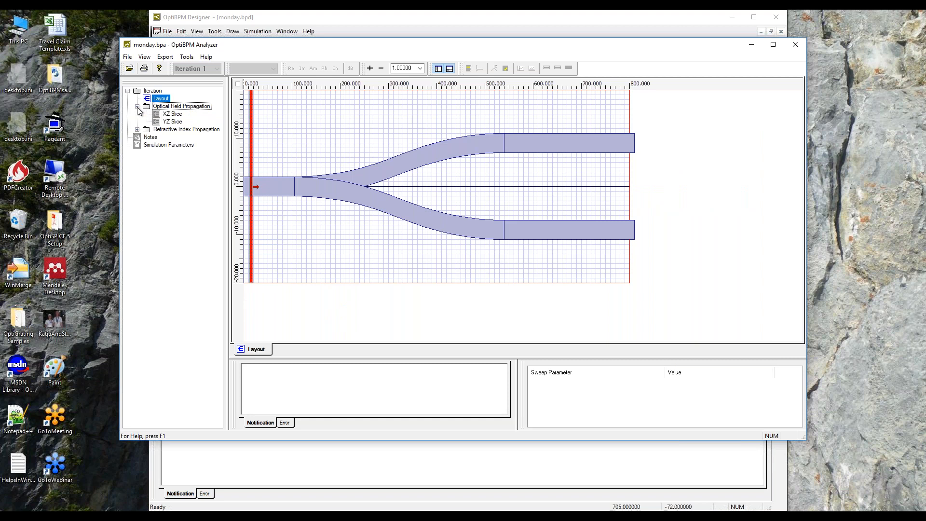
{"action": "left_click", "coordinate": [169, 116]}
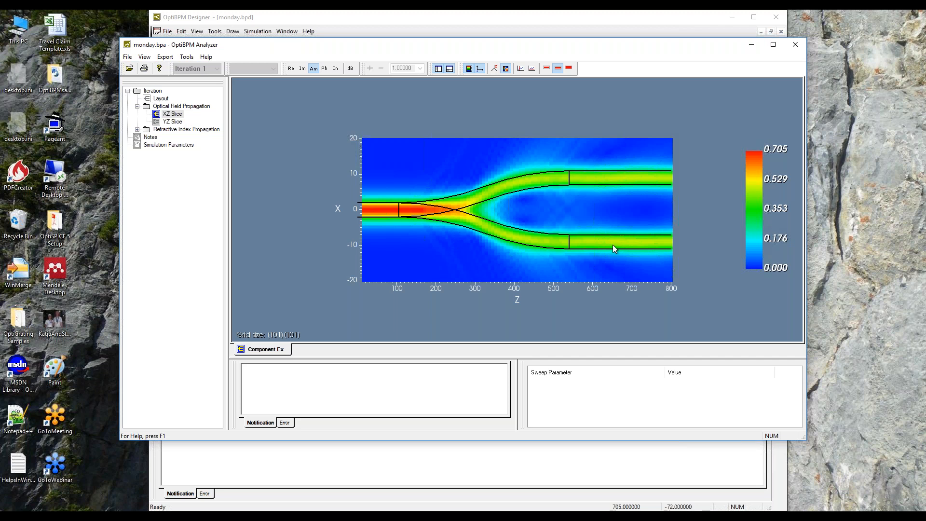
{"action": "left_click", "coordinate": [520, 68]}
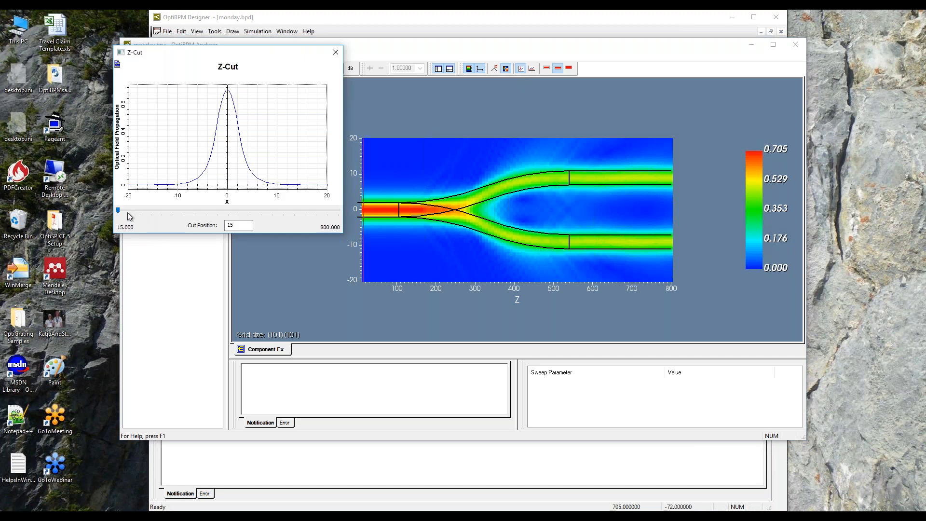
{"action": "left_click_drag", "start_coordinate": [120, 213], "coordinate": [334, 230]}
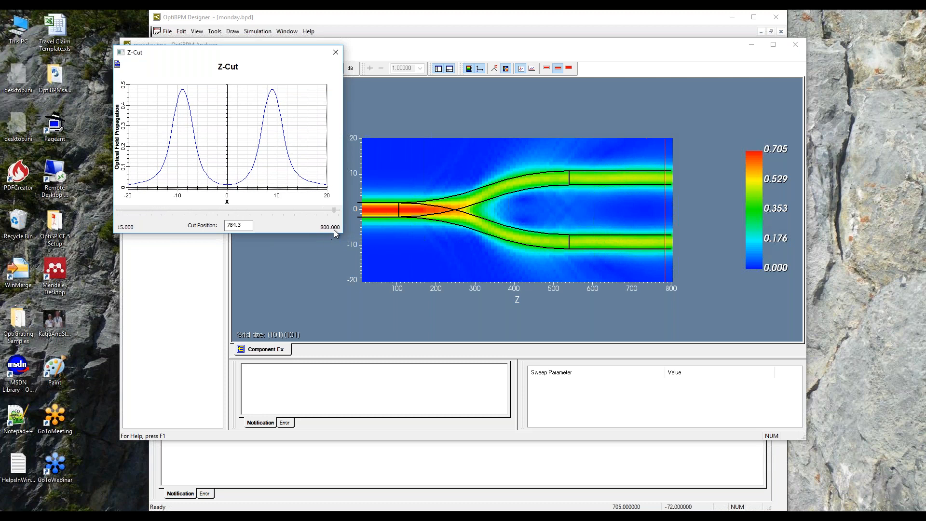
{"action": "left_click", "coordinate": [336, 52]}
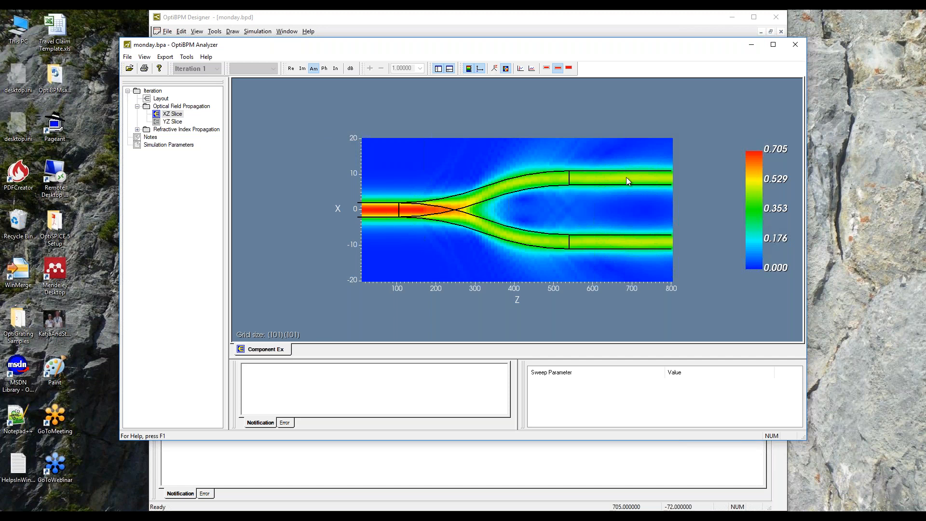
Examine the phase of the XZ slice, return to its amplitude, and close the Analyzer
{"action": "left_click", "coordinate": [325, 69]}
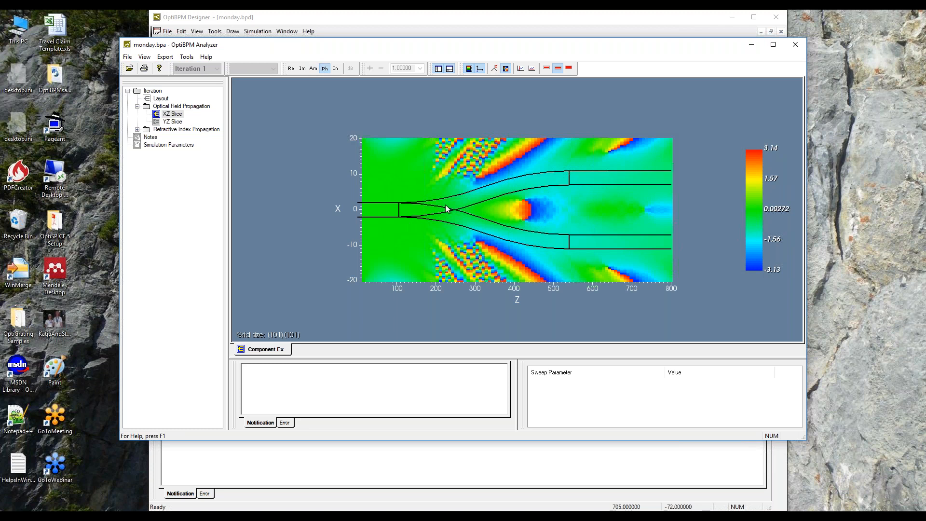
{"action": "left_click", "coordinate": [313, 69]}
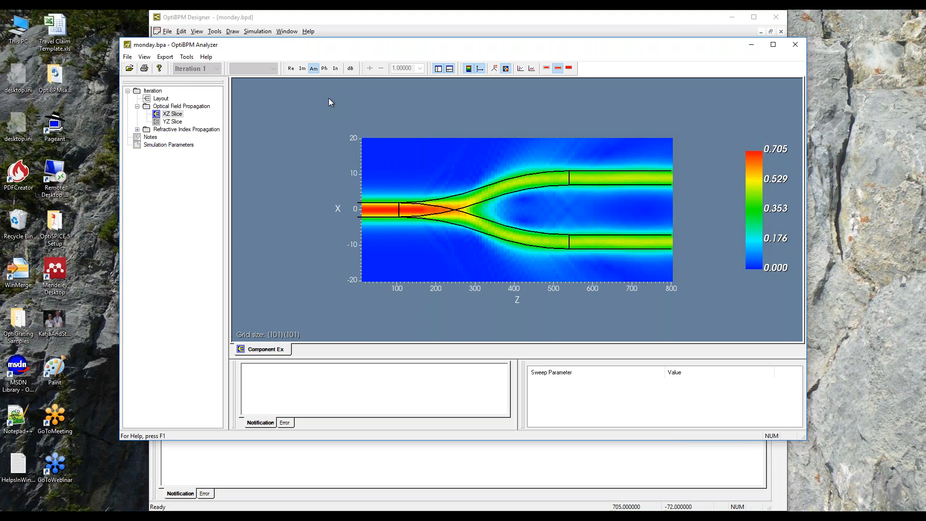
{"action": "left_click", "coordinate": [796, 45]}
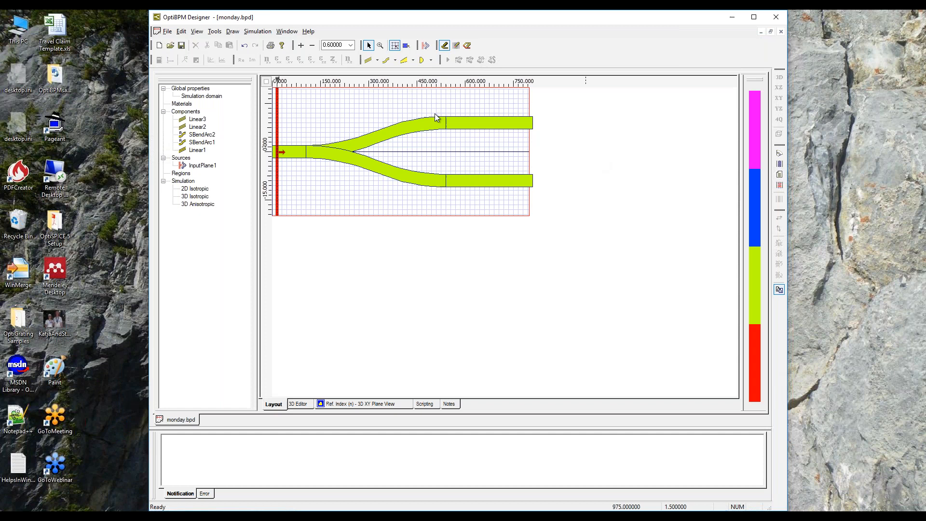
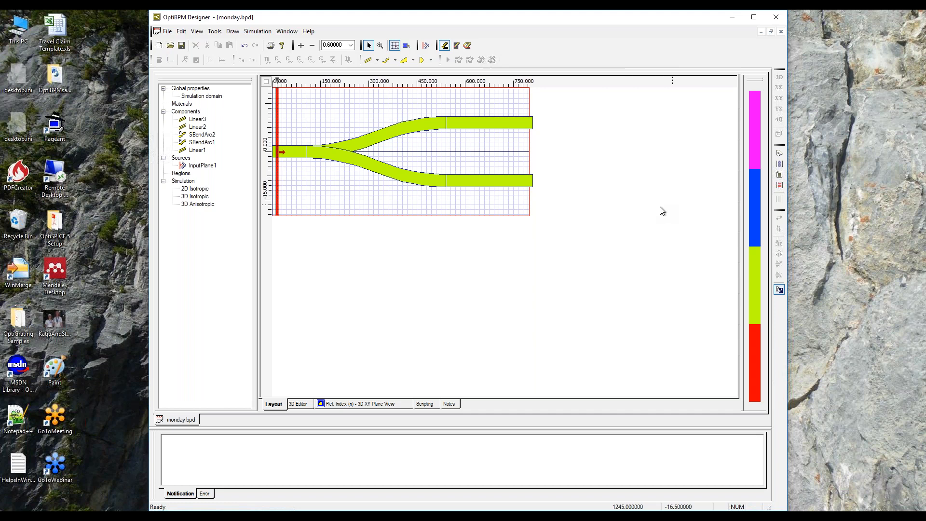
Inspect the Y-branch in the 3D editor, then return to the 2D layout
{"action": "left_click", "coordinate": [300, 45]}
{"action": "left_click", "coordinate": [298, 404]}
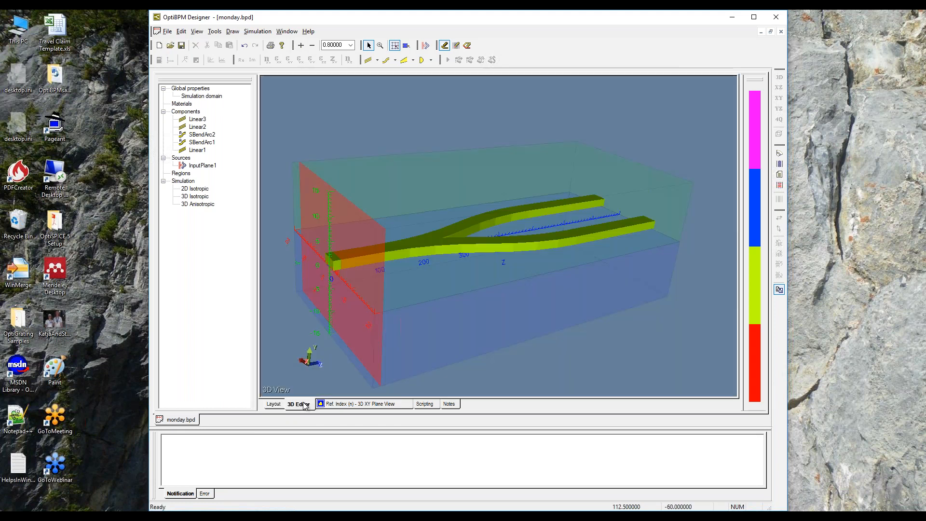
{"action": "left_click_drag", "start_coordinate": [549, 292], "coordinate": [447, 331]}
{"action": "left_click", "coordinate": [274, 405]}
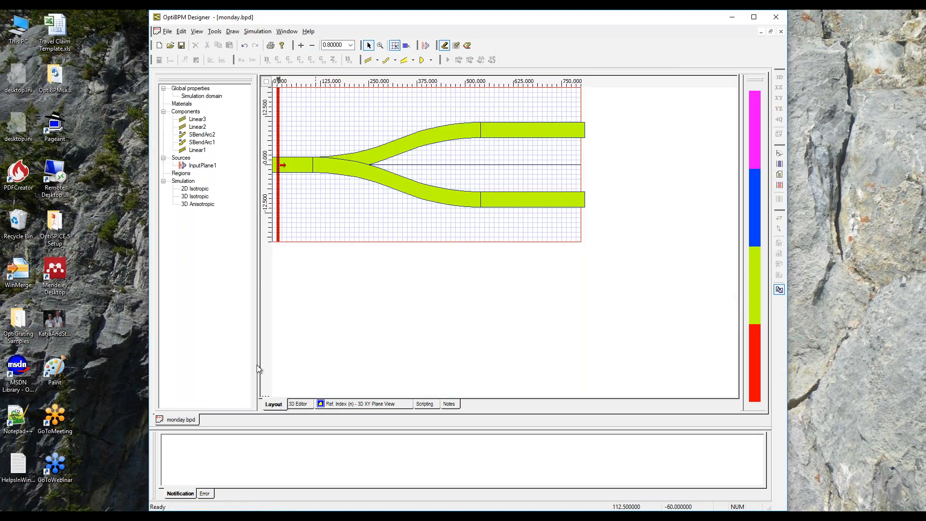
Highlight Linear3, Linear2 and SBendArc2 in turn to identify each waveguide in the layout
{"action": "left_click", "coordinate": [198, 120]}
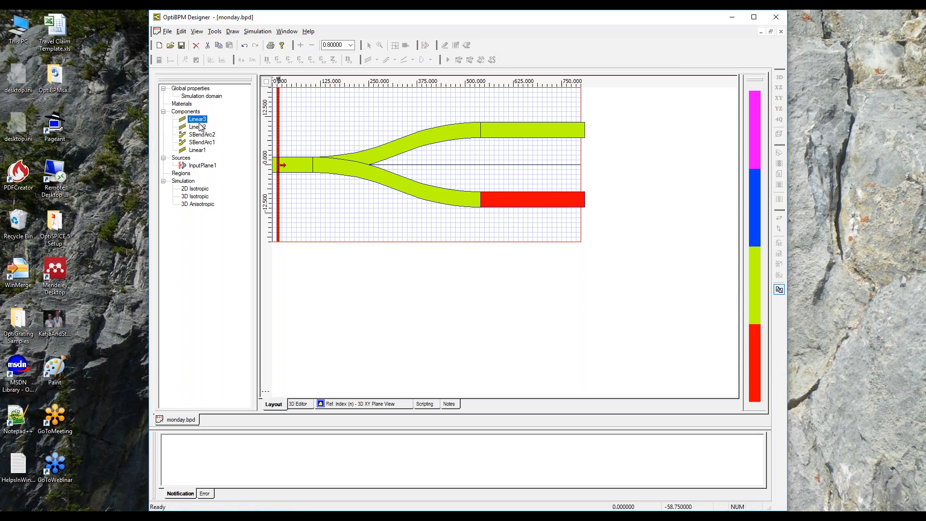
{"action": "left_click", "coordinate": [199, 128]}
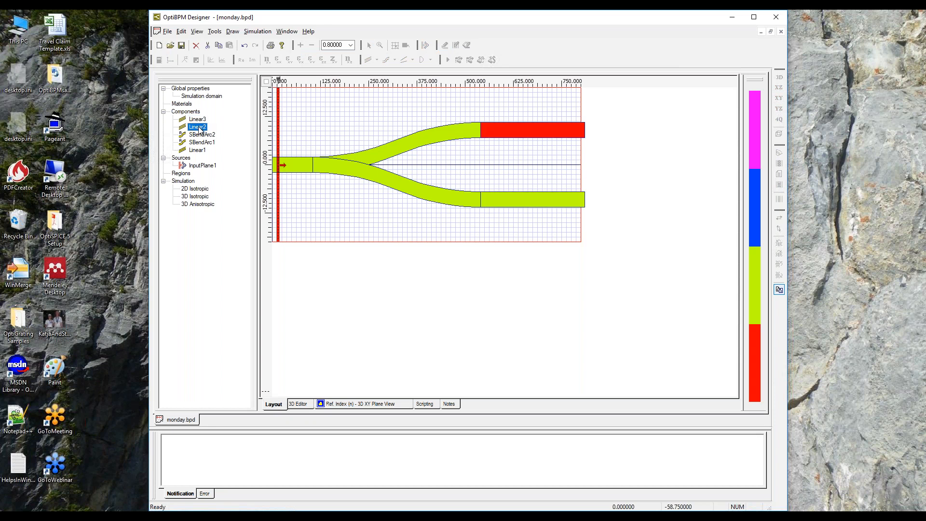
{"action": "left_click", "coordinate": [197, 120]}
{"action": "left_click", "coordinate": [199, 127]}
{"action": "left_click", "coordinate": [201, 135]}
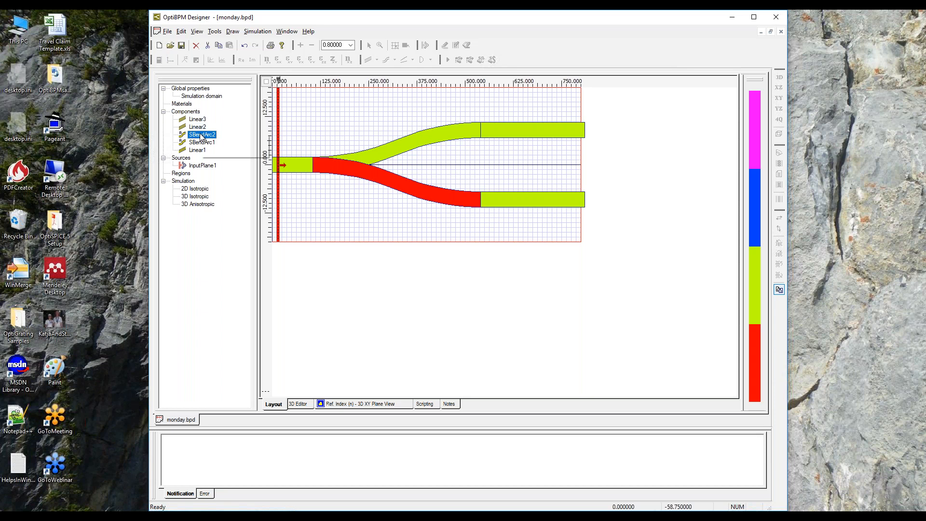
Set the profile of the SBendArc2 waveguide to FibrePro1 and deselect it in the layout
{"action": "right_click", "coordinate": [201, 136]}
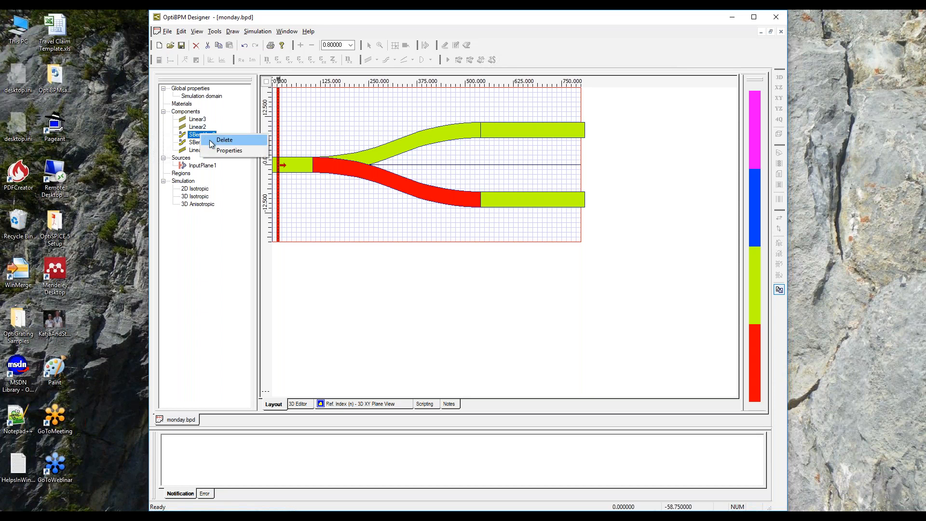
{"action": "left_click", "coordinate": [219, 151]}
{"action": "left_click_drag", "start_coordinate": [413, 115], "coordinate": [709, 128]}
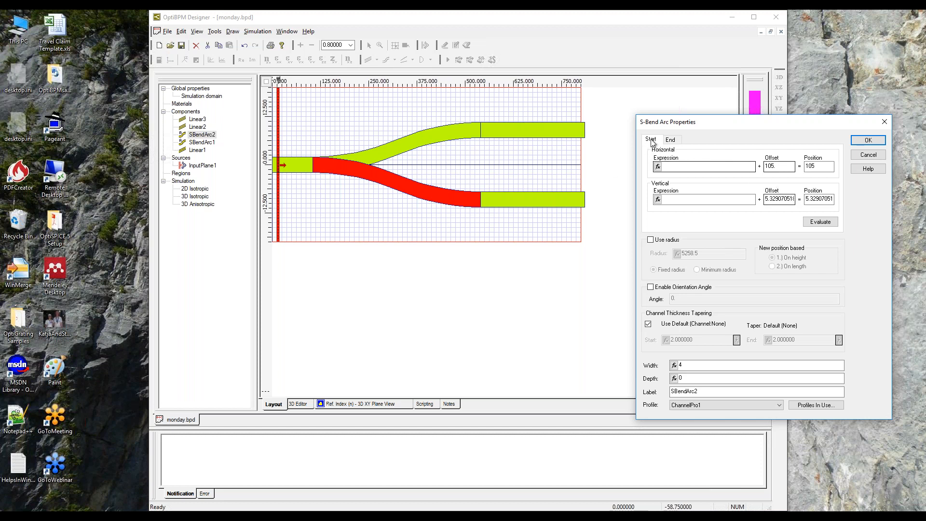
{"action": "left_click", "coordinate": [671, 140]}
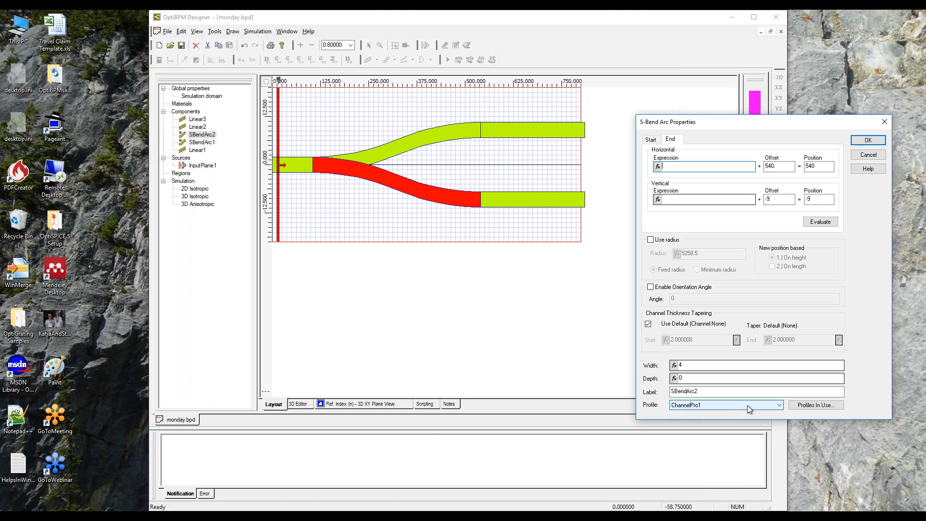
{"action": "left_click", "coordinate": [780, 406]}
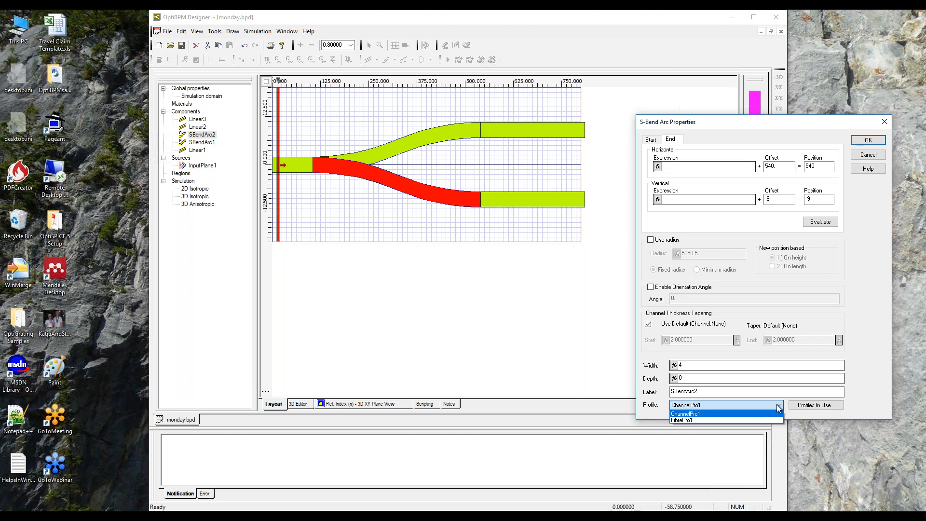
{"action": "left_click", "coordinate": [698, 420]}
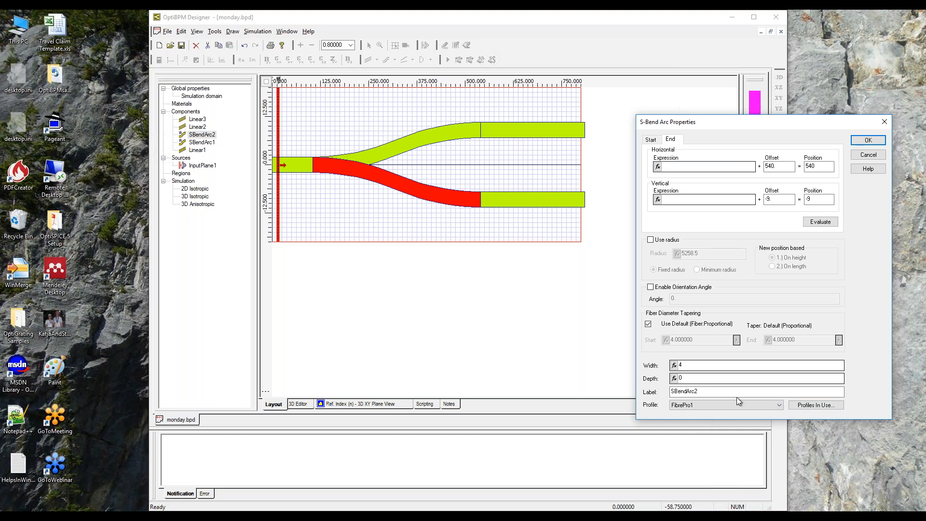
{"action": "left_click", "coordinate": [867, 139]}
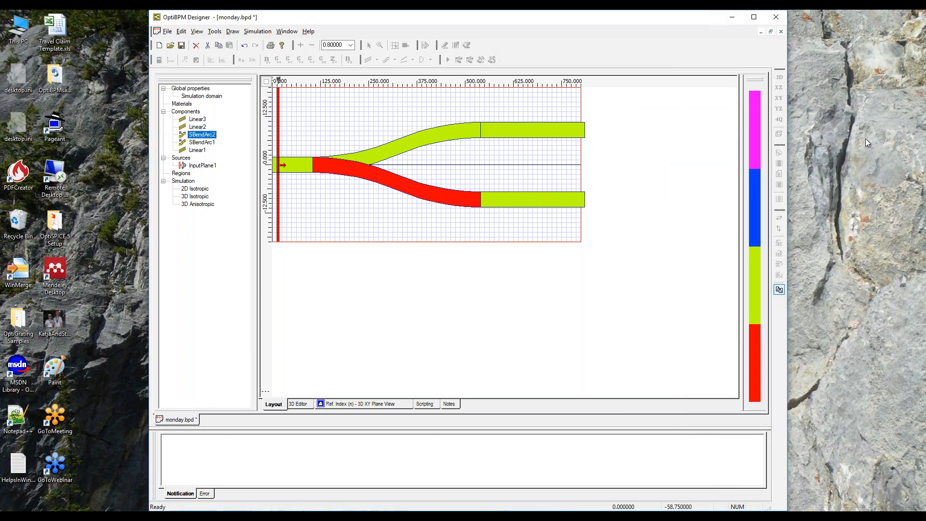
{"action": "left_click", "coordinate": [603, 288]}
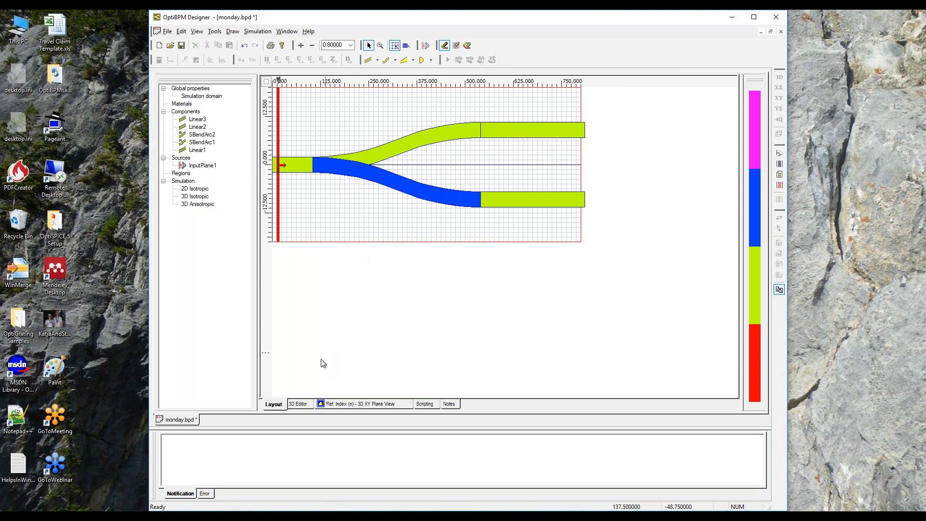
Examine the fiber-profile S-bend and its junctions with the channel waveguides in the 3D editor from several angles
{"action": "left_click", "coordinate": [299, 404]}
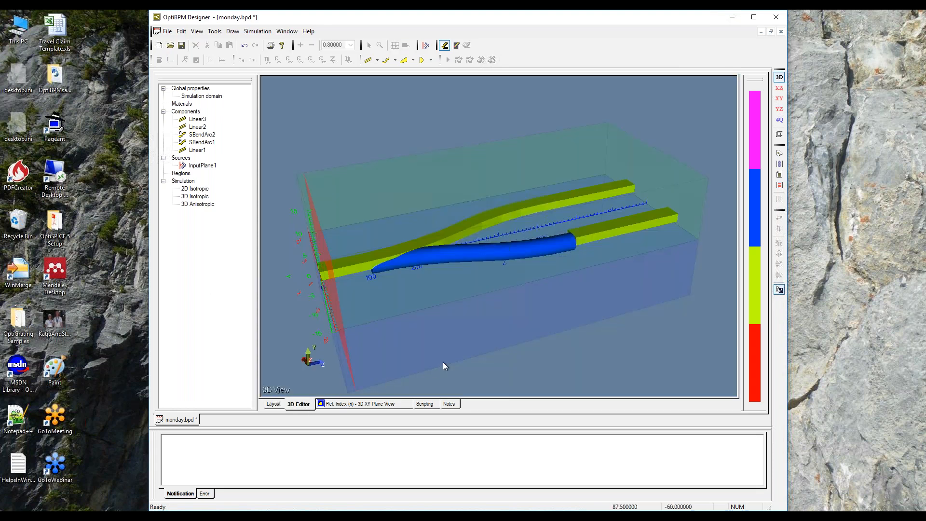
{"action": "left_click_drag", "start_coordinate": [458, 357], "coordinate": [650, 317]}
{"action": "left_click_drag", "start_coordinate": [327, 261], "coordinate": [405, 309]}
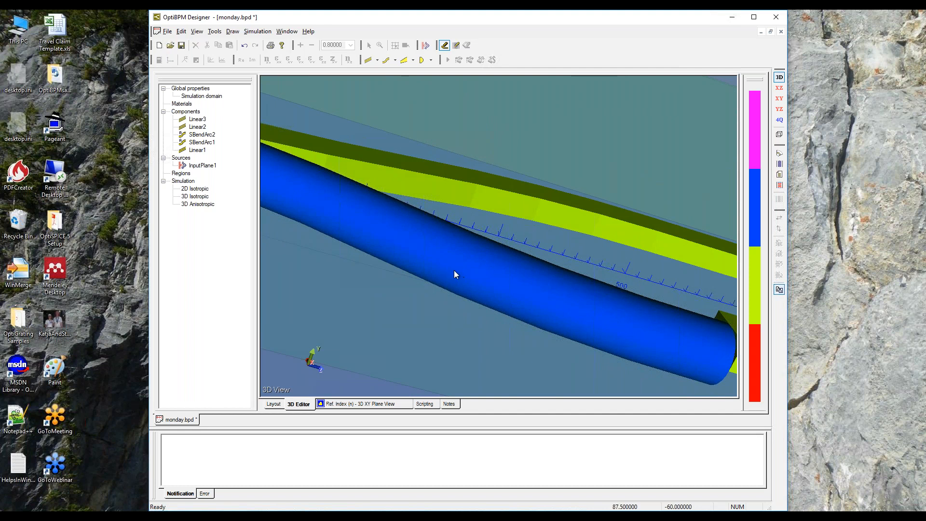
{"action": "scroll", "coordinate": [447, 273], "scroll_direction": "down", "scroll_amount": 5}
{"action": "scroll", "coordinate": [473, 286], "scroll_direction": "down", "scroll_amount": 1}
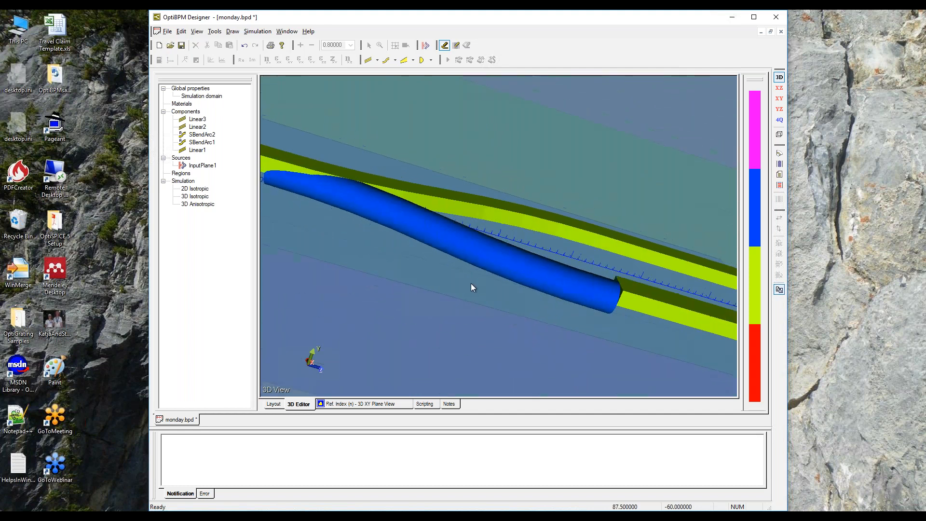
{"action": "scroll", "coordinate": [587, 299], "scroll_direction": "down", "scroll_amount": 1}
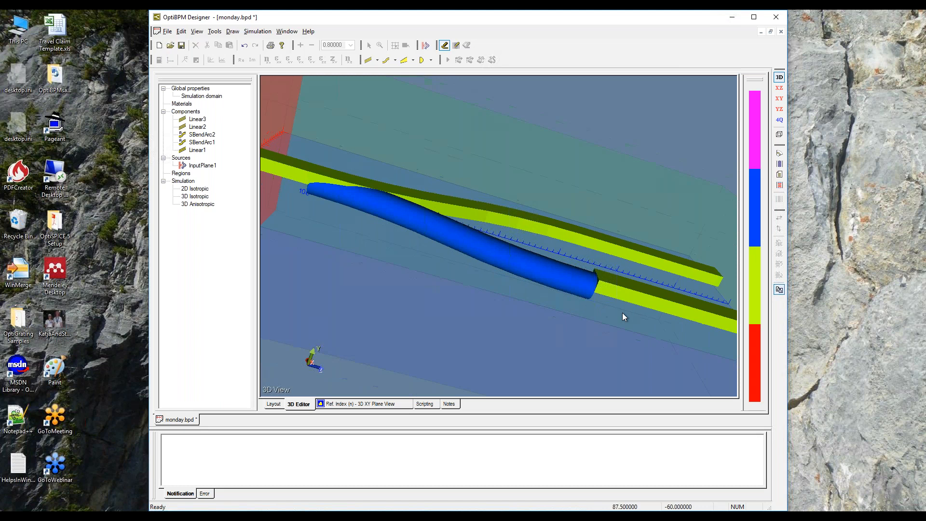
{"action": "left_click_drag", "start_coordinate": [644, 317], "coordinate": [405, 311]}
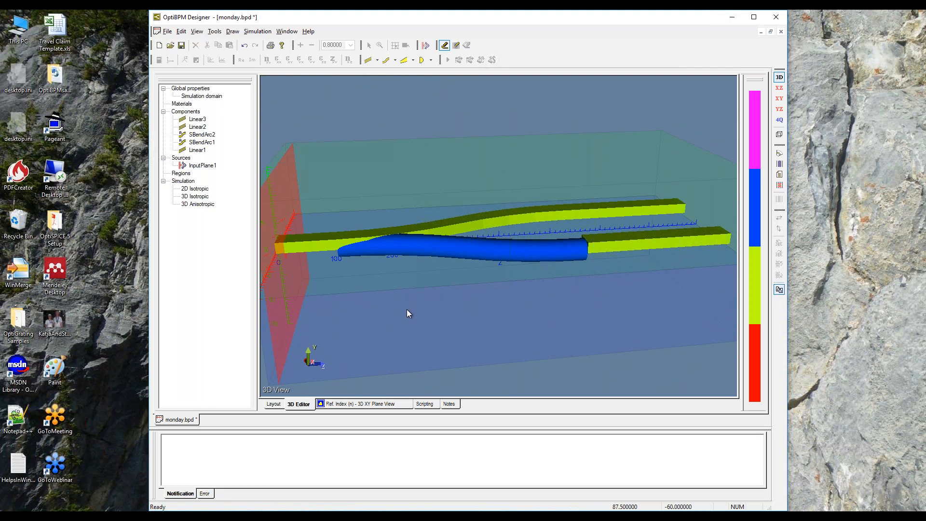
Return to the 2D layout and save the project
{"action": "left_click", "coordinate": [274, 404]}
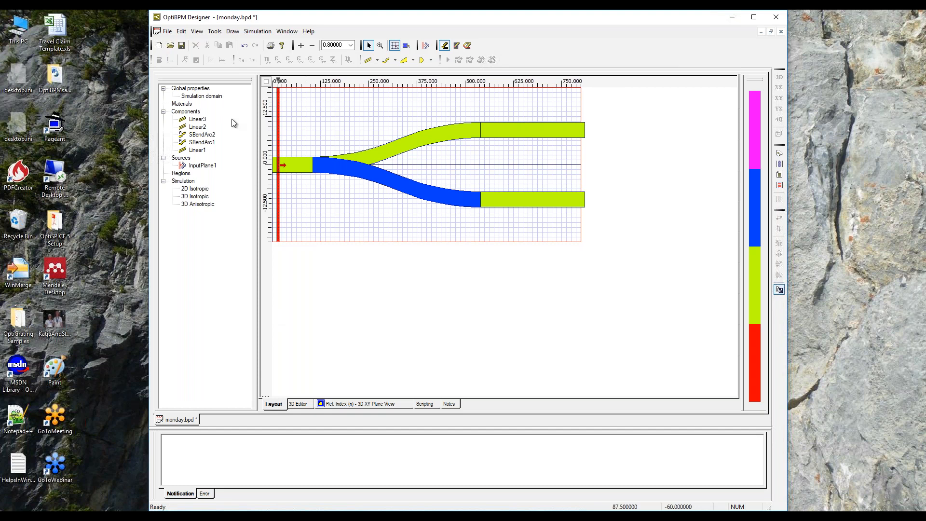
{"action": "left_click", "coordinate": [185, 49]}
Open the Linear3 waveguide properties and the variables and functions editor for its horizontal start expression
{"action": "left_click", "coordinate": [201, 121]}
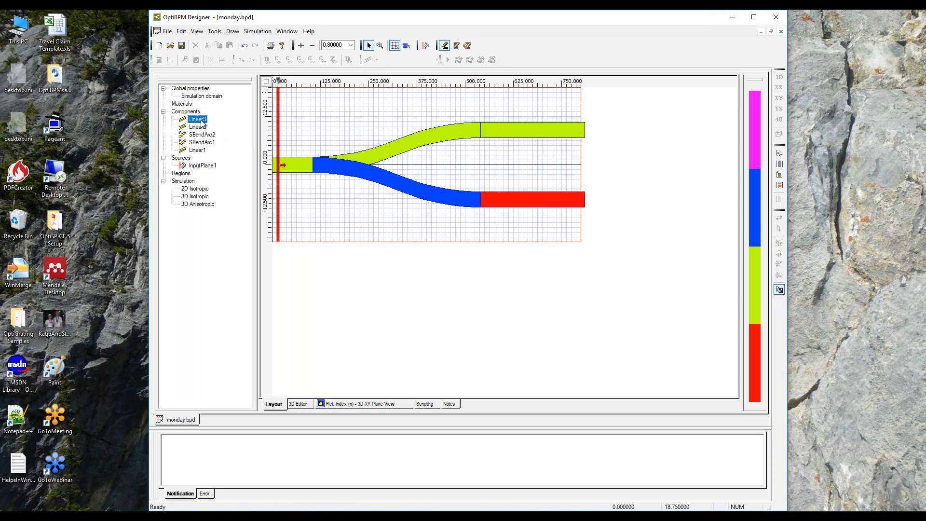
{"action": "right_click", "coordinate": [204, 115]}
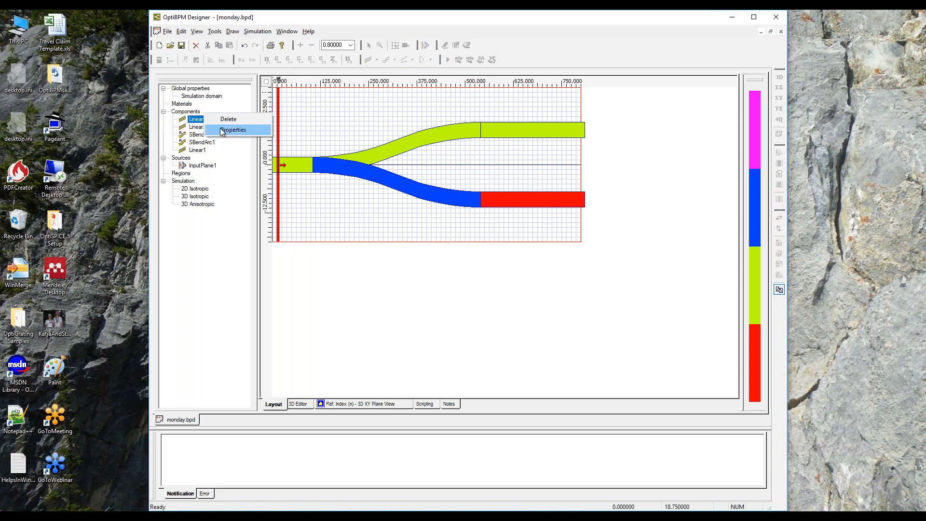
{"action": "left_click", "coordinate": [222, 131]}
{"action": "left_click_drag", "start_coordinate": [477, 151], "coordinate": [758, 109]}
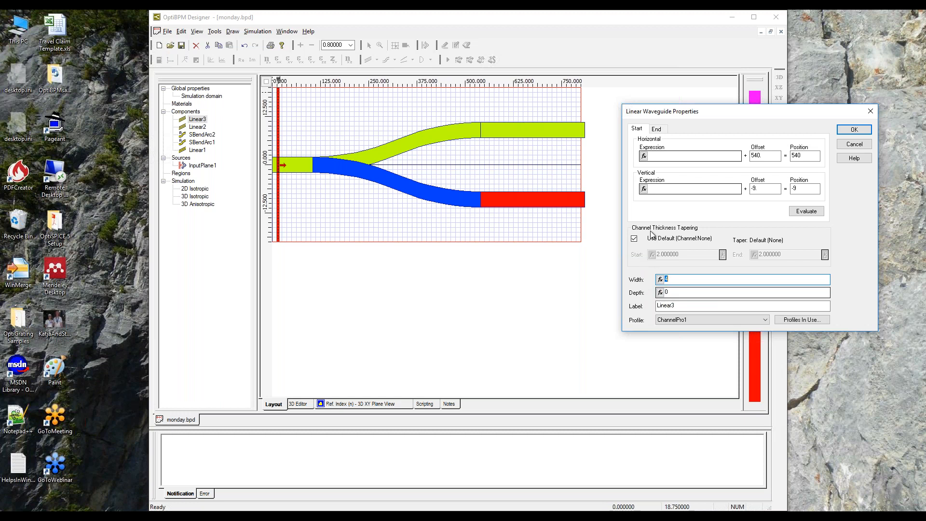
{"action": "left_click", "coordinate": [645, 159]}
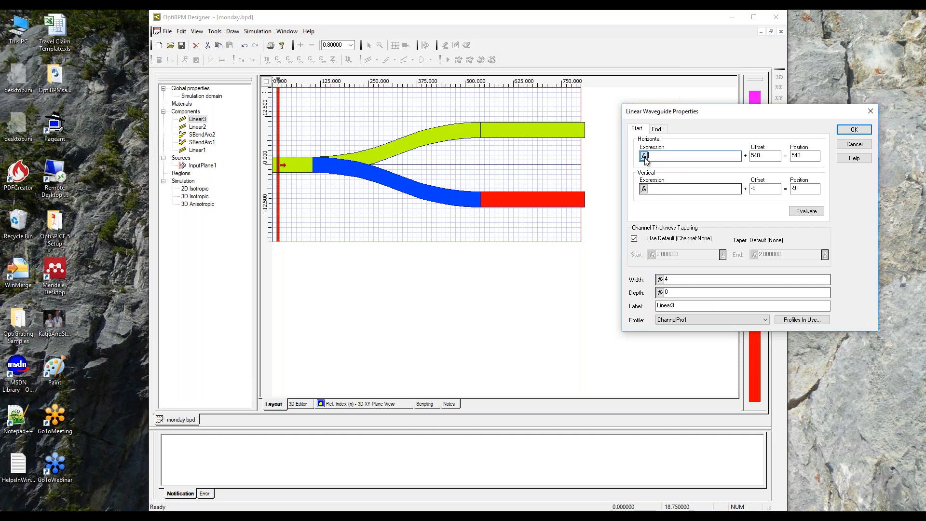
{"action": "left_click", "coordinate": [645, 156]}
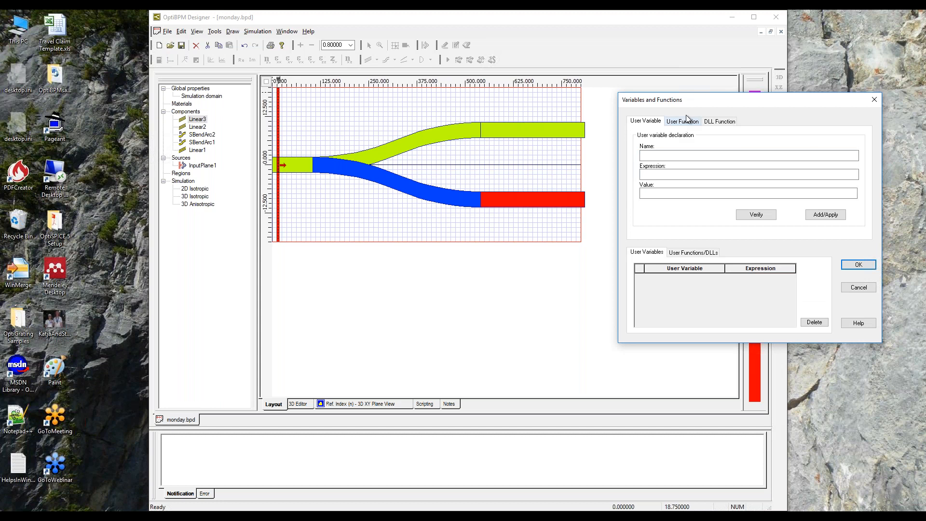
{"action": "left_click_drag", "start_coordinate": [697, 100], "coordinate": [443, 113]}
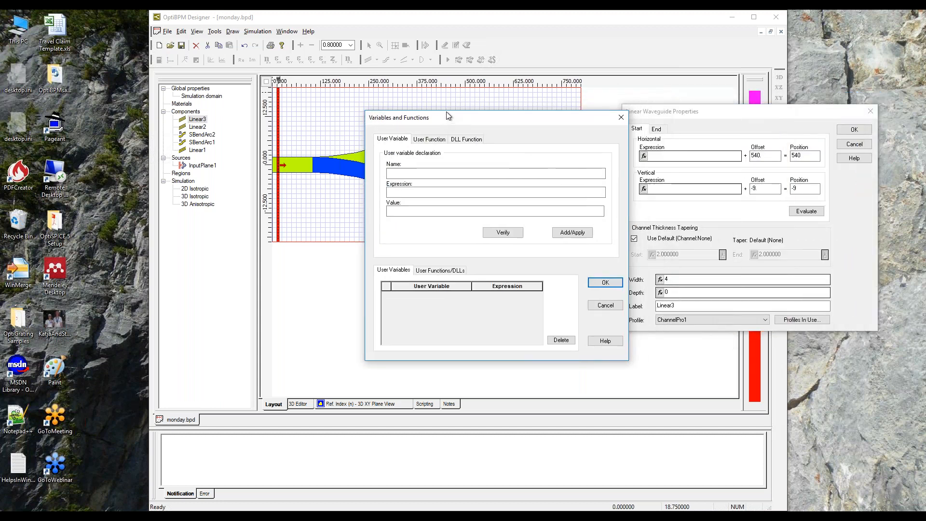
Add a user variable named myvariable with the expression 34
{"action": "left_click", "coordinate": [423, 172]}
{"action": "type", "text": "myvari"}
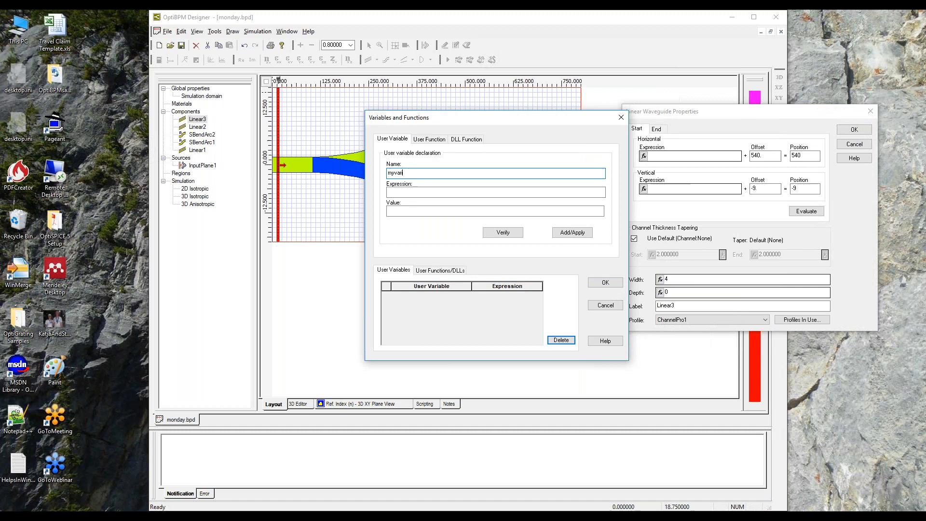
{"action": "type", "text": "able"}
{"action": "left_click", "coordinate": [447, 192]}
{"action": "type", "text": "34"}
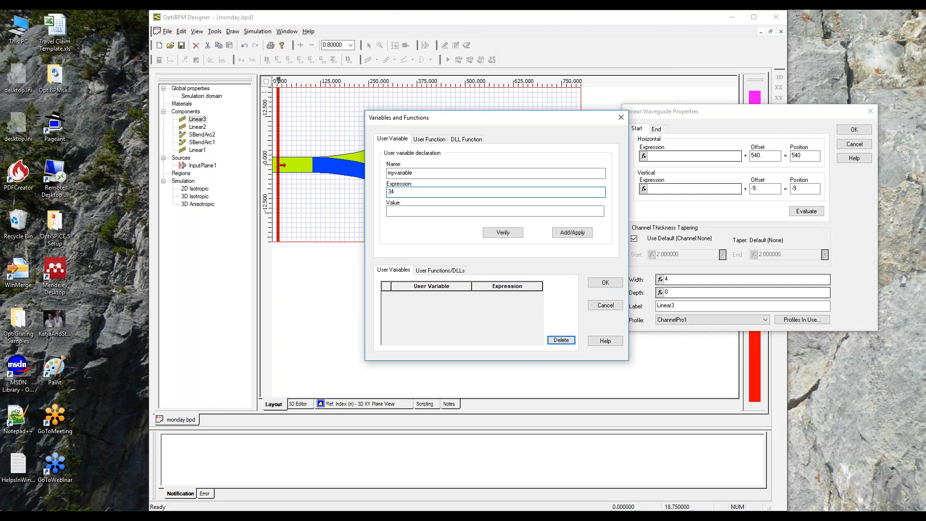
{"action": "left_click", "coordinate": [567, 234]}
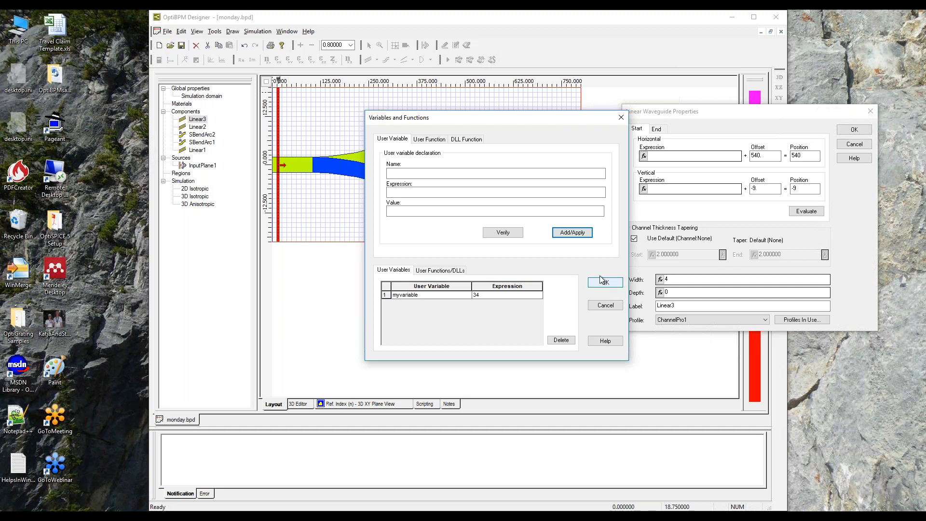
Load myvariable from the list of user variables and verify its value
{"action": "left_click_drag", "start_coordinate": [595, 122], "coordinate": [552, 112]}
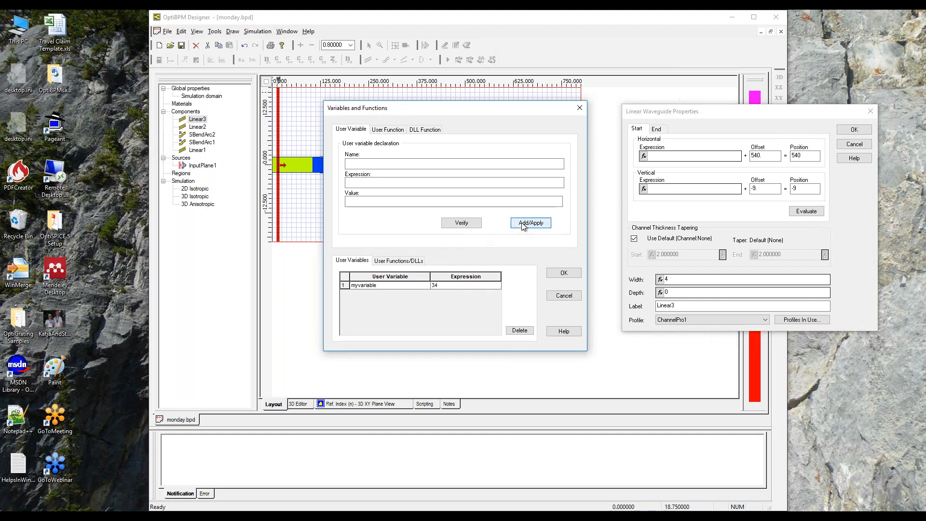
{"action": "left_click", "coordinate": [466, 227]}
{"action": "left_click", "coordinate": [481, 253]}
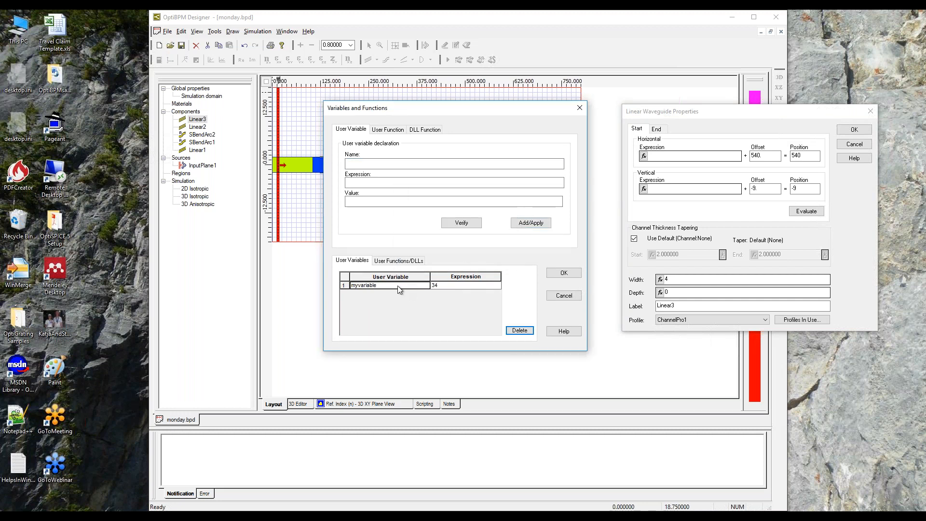
{"action": "left_click", "coordinate": [355, 285]}
{"action": "left_click", "coordinate": [466, 227]}
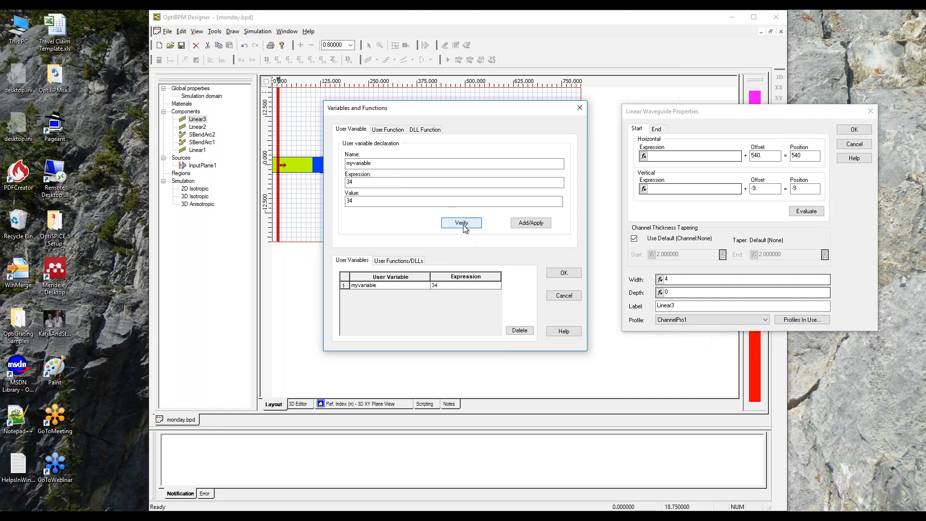
Discard the user variable changes and close the Linear3 waveguide properties
{"action": "left_click", "coordinate": [571, 296]}
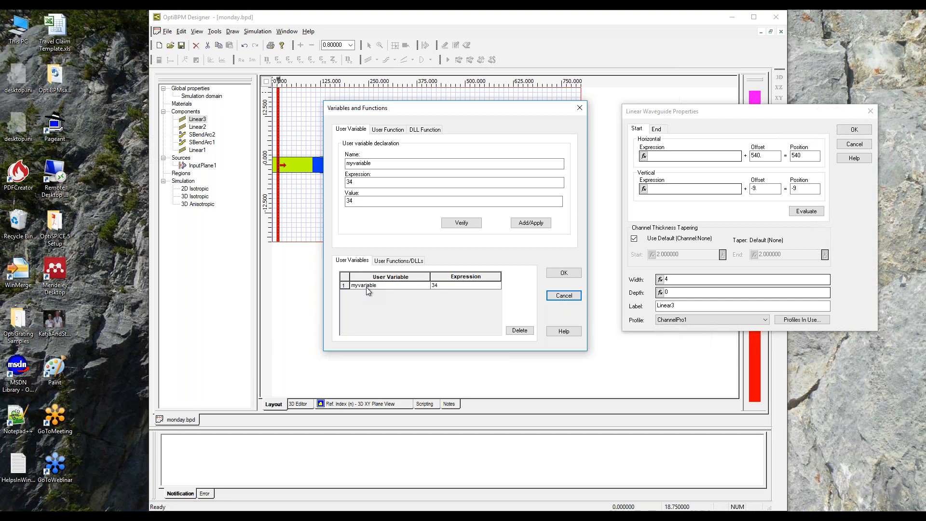
{"action": "left_click", "coordinate": [566, 299]}
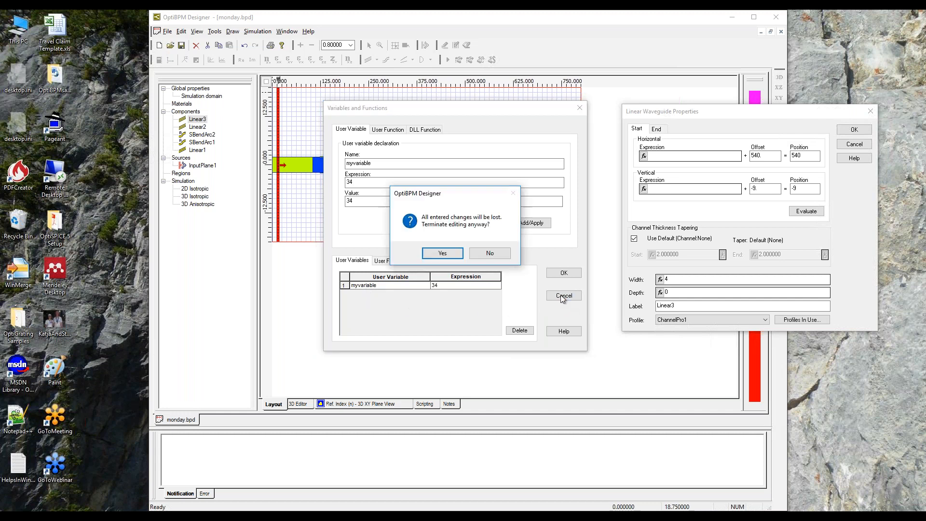
{"action": "left_click", "coordinate": [448, 255]}
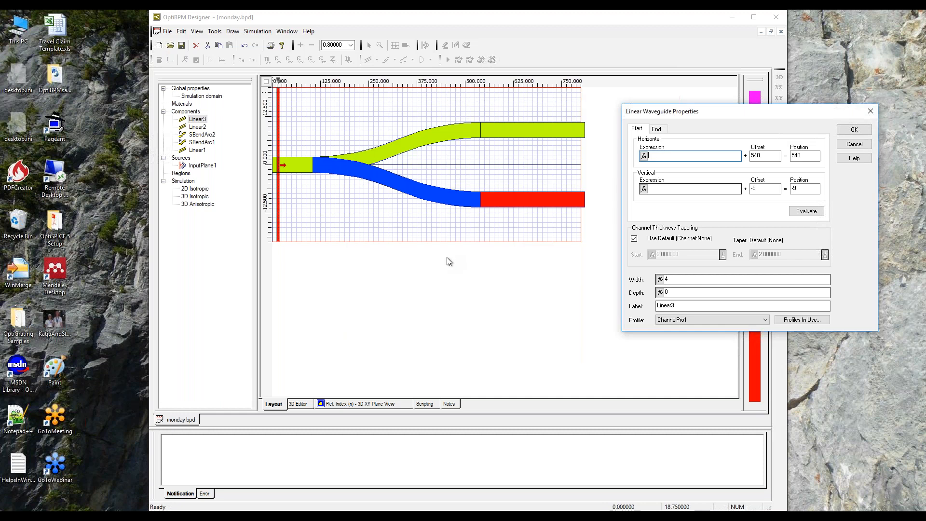
{"action": "left_click", "coordinate": [861, 130]}
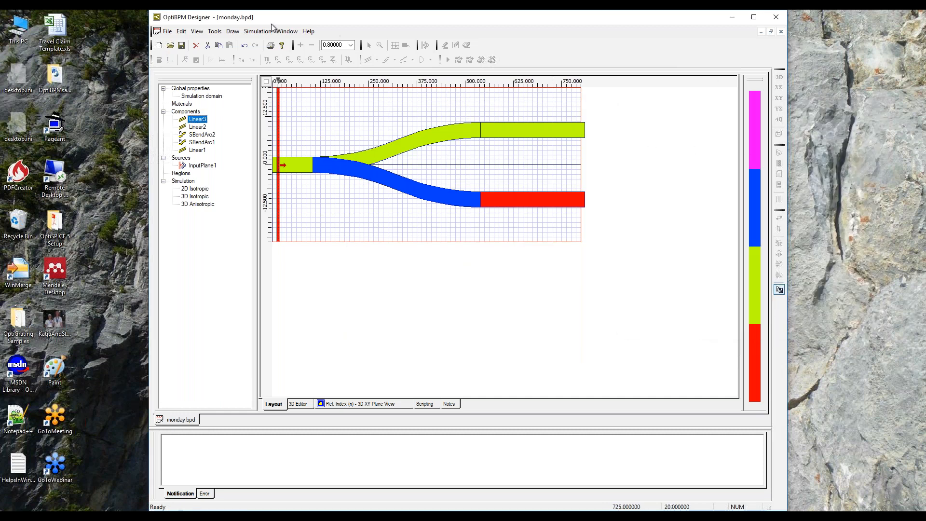
View the optimization parameters for the simulation and close them without running an optimization
{"action": "left_click", "coordinate": [257, 32]}
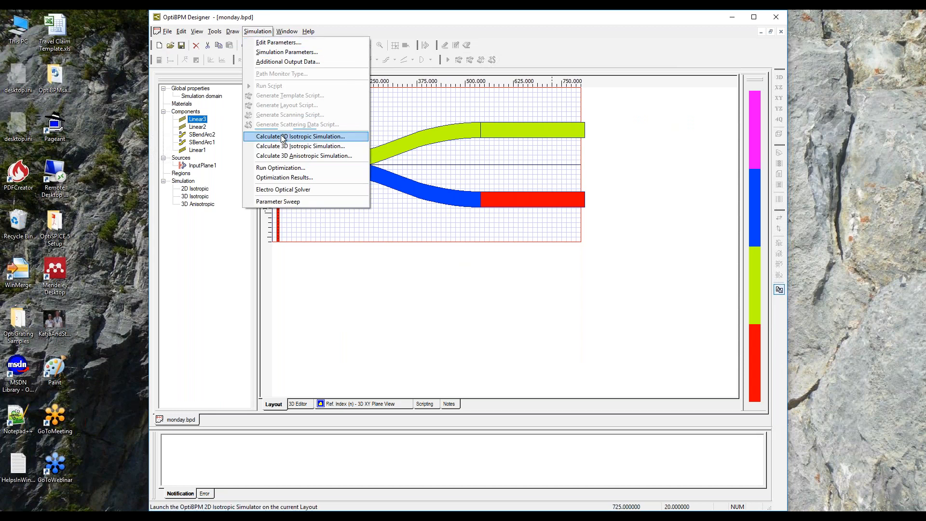
{"action": "left_click", "coordinate": [284, 168]}
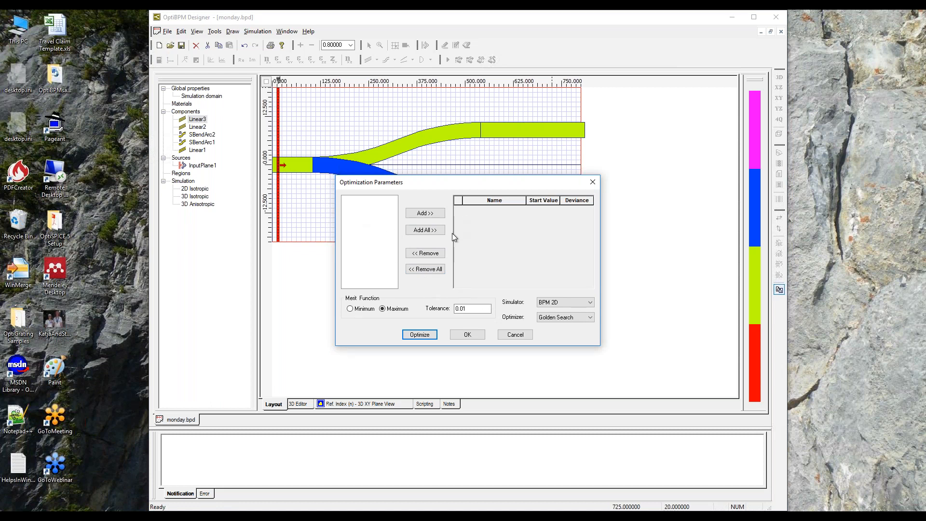
{"action": "left_click", "coordinate": [592, 182]}
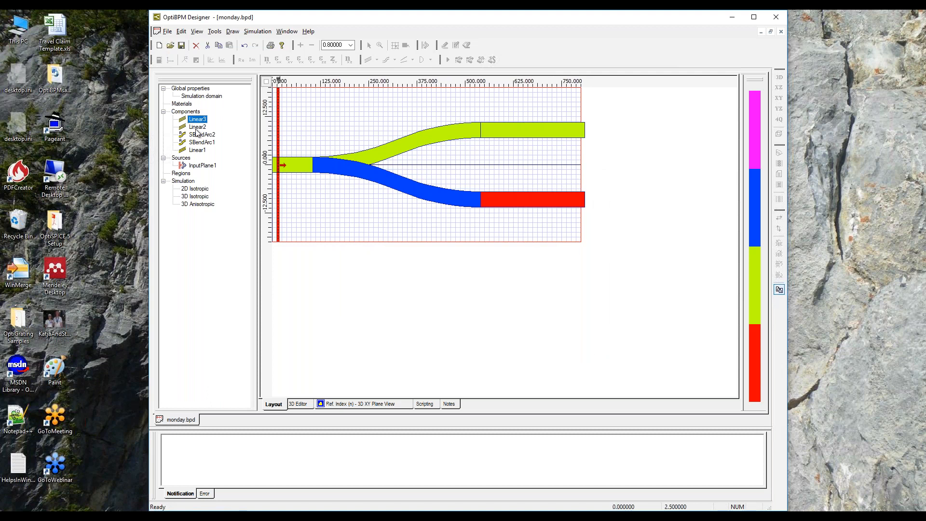
Deselect the Linear3 waveguide in the layout and save the project
{"action": "left_click", "coordinate": [258, 31]}
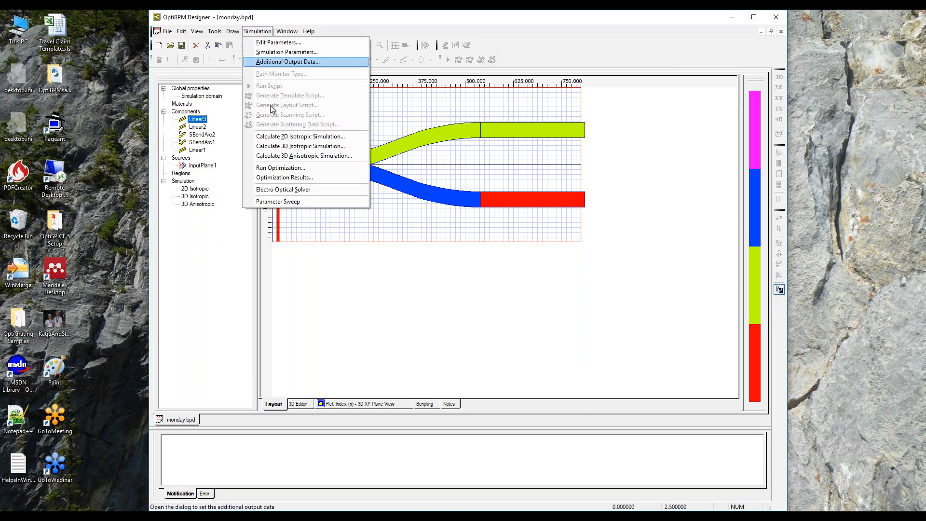
{"action": "left_click", "coordinate": [323, 294]}
{"action": "left_click", "coordinate": [323, 295]}
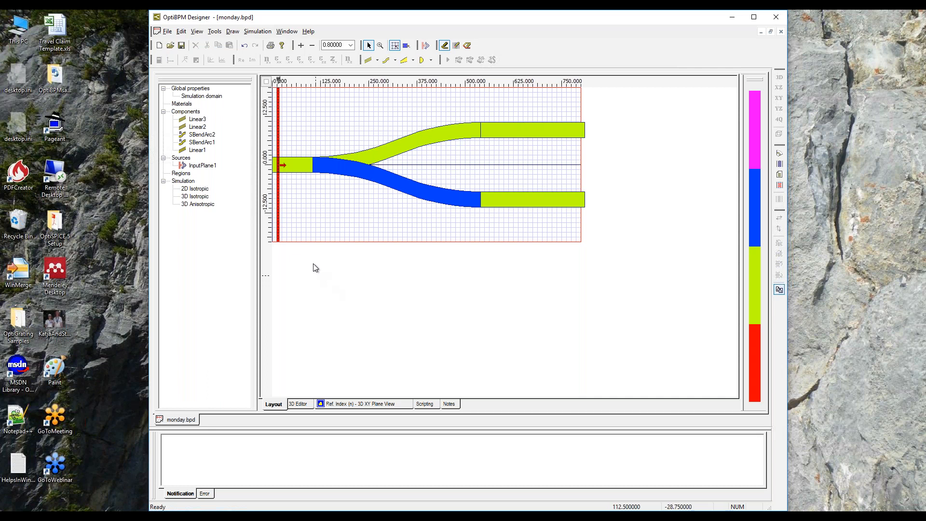
{"action": "left_click", "coordinate": [181, 46]}
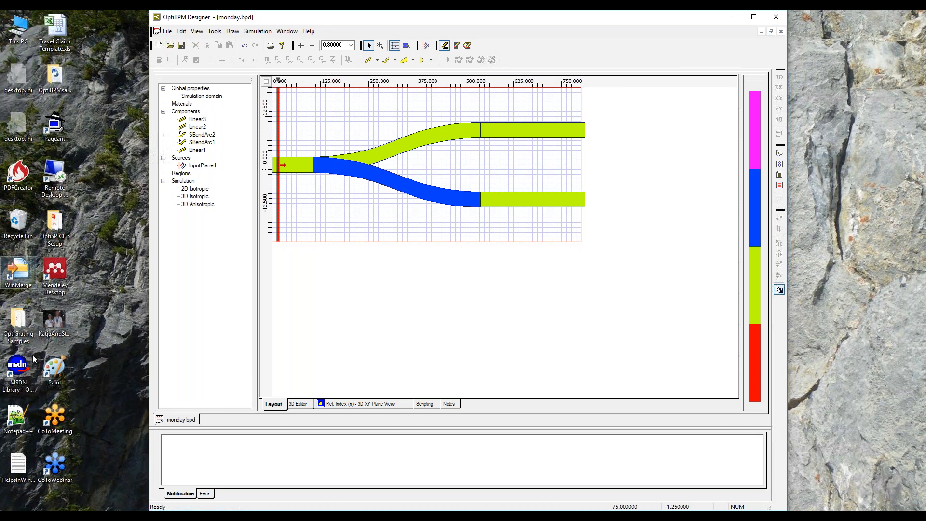
Clear the selection in the layout, reposition the Designer window and save the project
{"action": "left_click", "coordinate": [358, 346]}
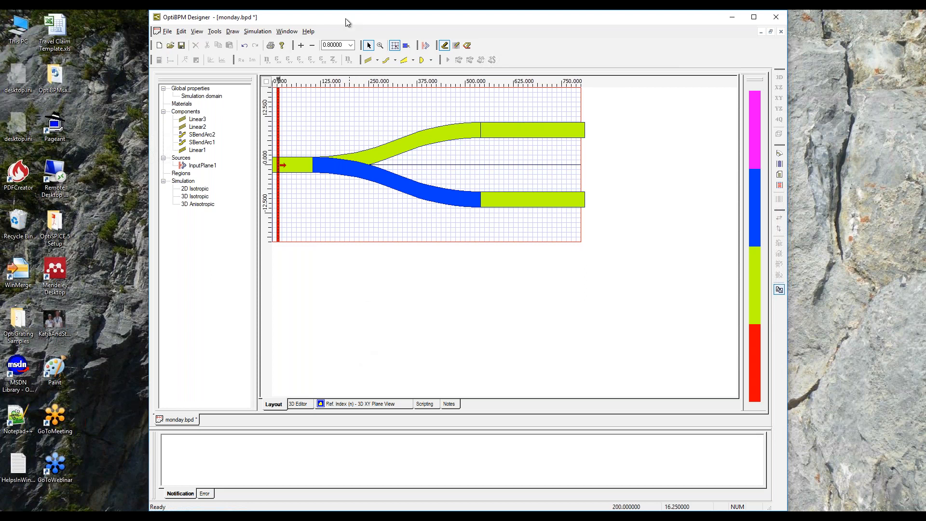
{"action": "left_click_drag", "start_coordinate": [343, 18], "coordinate": [305, 18]}
{"action": "left_click", "coordinate": [143, 45]}
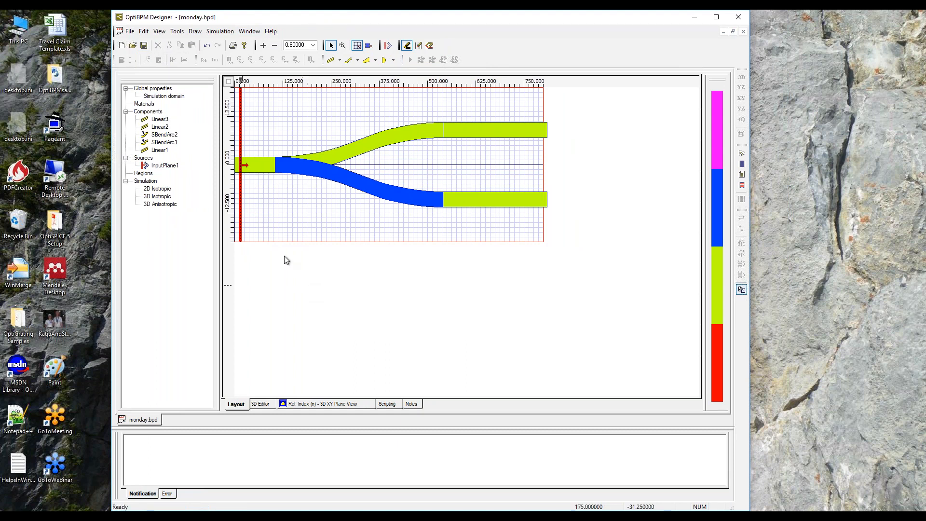
Enable Relative Power vs. Distance and Power In Output Waveguides as additional output data for the 3D isotropic simulation
{"action": "left_click", "coordinate": [215, 32]}
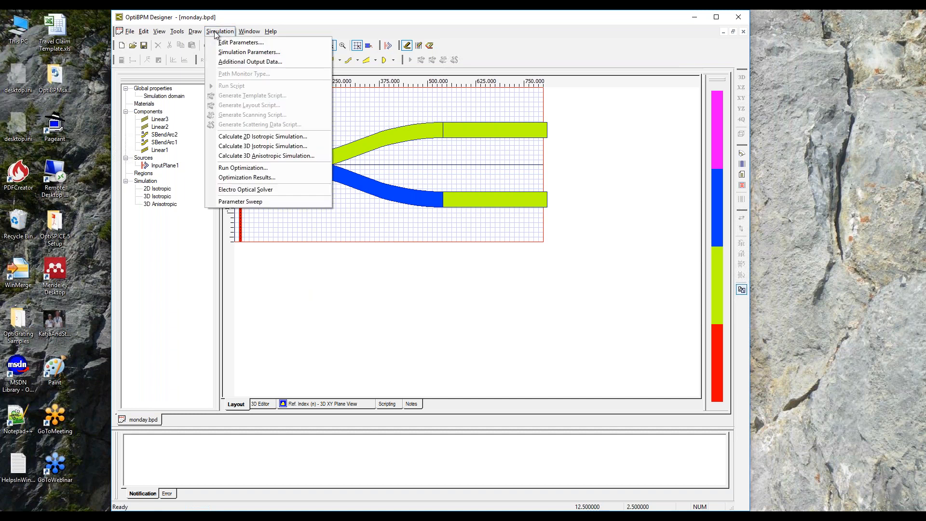
{"action": "left_click", "coordinate": [282, 60]}
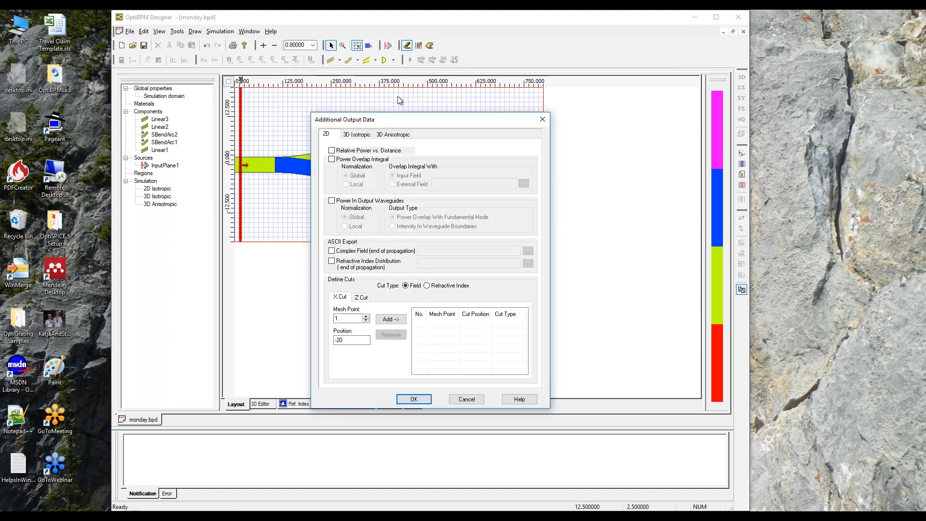
{"action": "left_click_drag", "start_coordinate": [456, 116], "coordinate": [615, 81]}
{"action": "left_click_drag", "start_coordinate": [685, 76], "coordinate": [672, 67]}
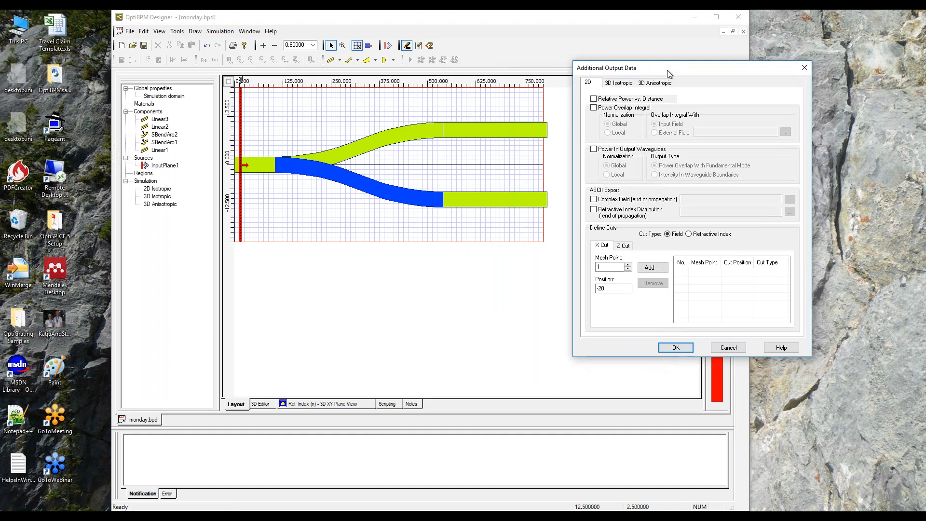
{"action": "left_click", "coordinate": [627, 83]}
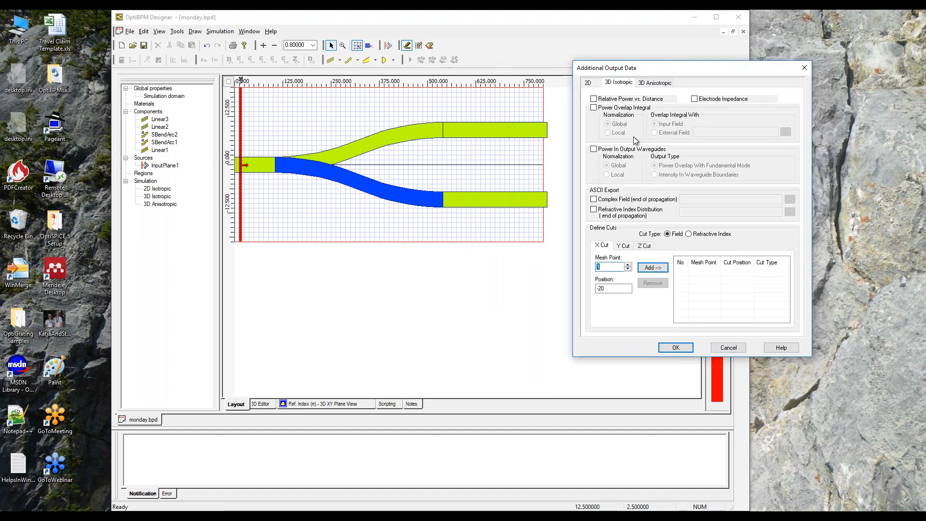
{"action": "left_click", "coordinate": [597, 99]}
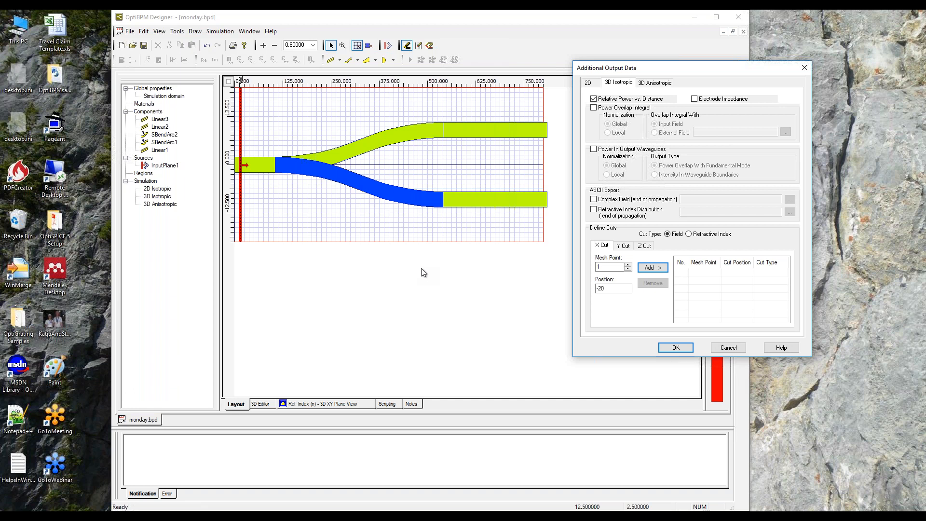
{"action": "left_click", "coordinate": [594, 149]}
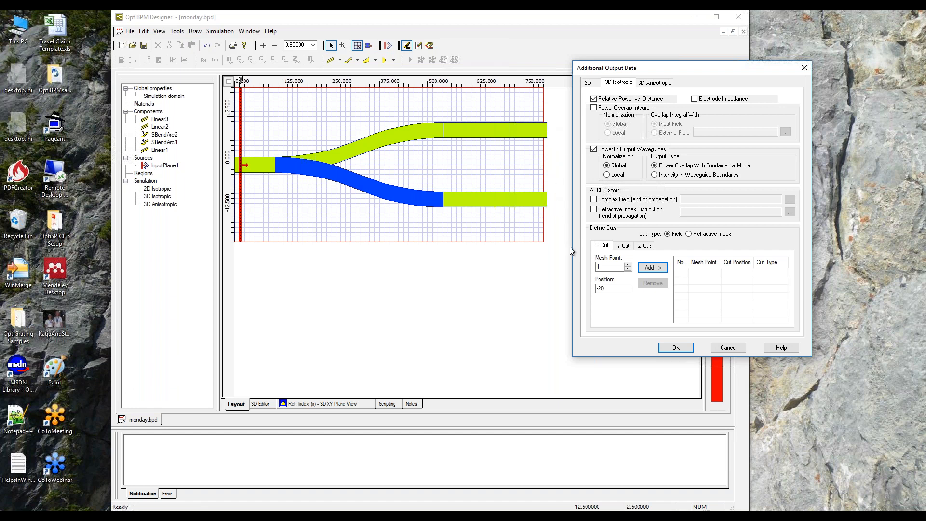
Define a field Z cut and a refractive index Z cut at distance 300
{"action": "left_click", "coordinate": [643, 246]}
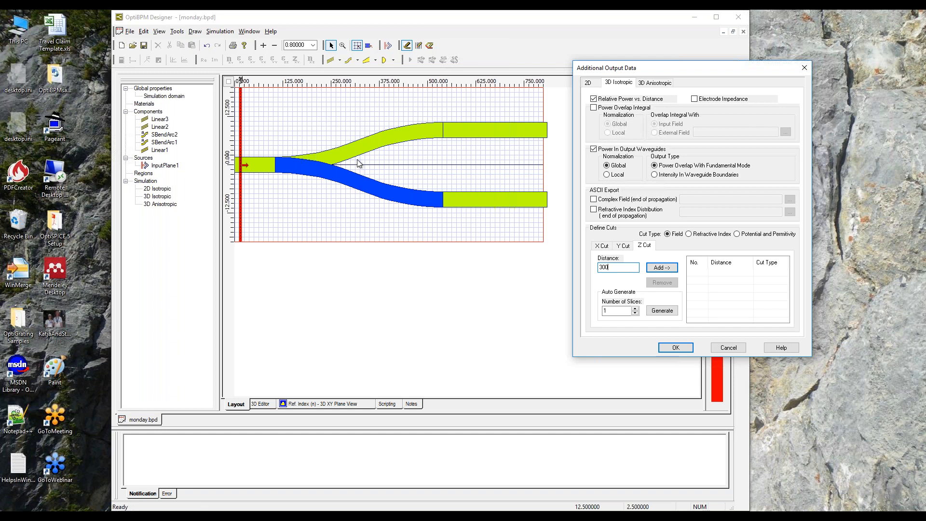
{"action": "left_click", "coordinate": [660, 268]}
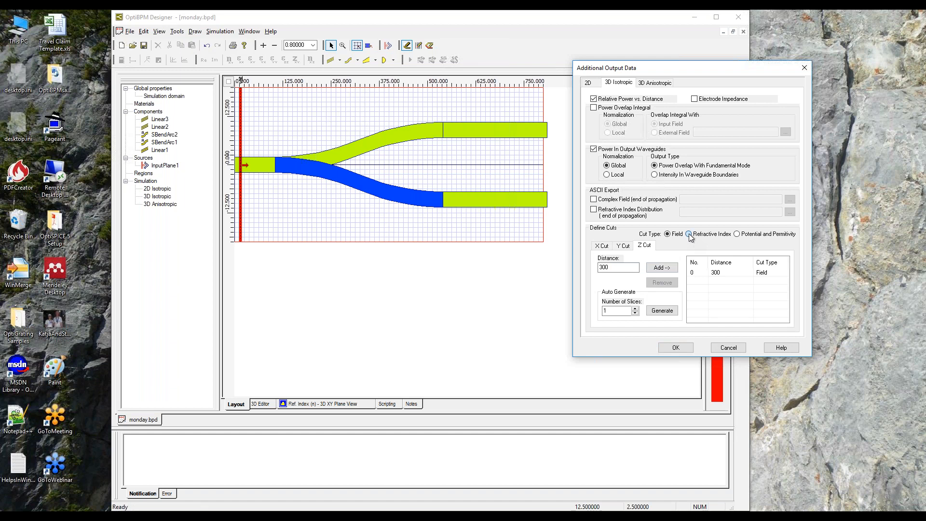
{"action": "left_click", "coordinate": [661, 268]}
Add field and refractive index Z cuts at distance 750, accept the additional output data and save the project
{"action": "double_click", "coordinate": [616, 268]}
{"action": "type", "text": "750"}
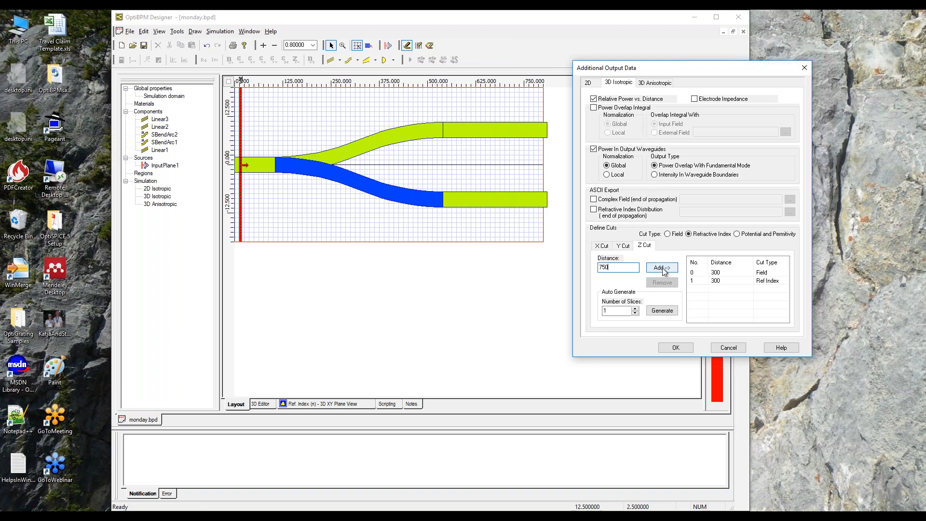
{"action": "left_click", "coordinate": [667, 234]}
{"action": "left_click", "coordinate": [662, 267]}
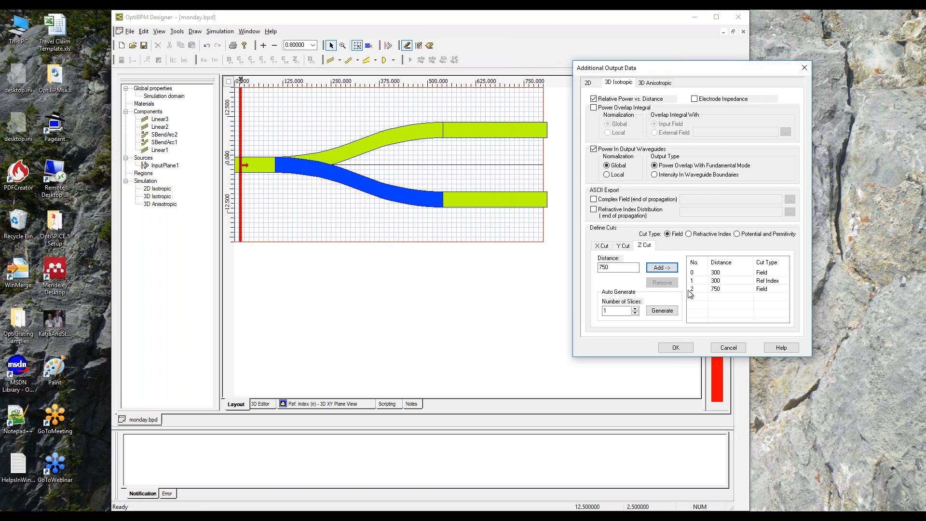
{"action": "left_click", "coordinate": [690, 232]}
{"action": "left_click", "coordinate": [662, 268]}
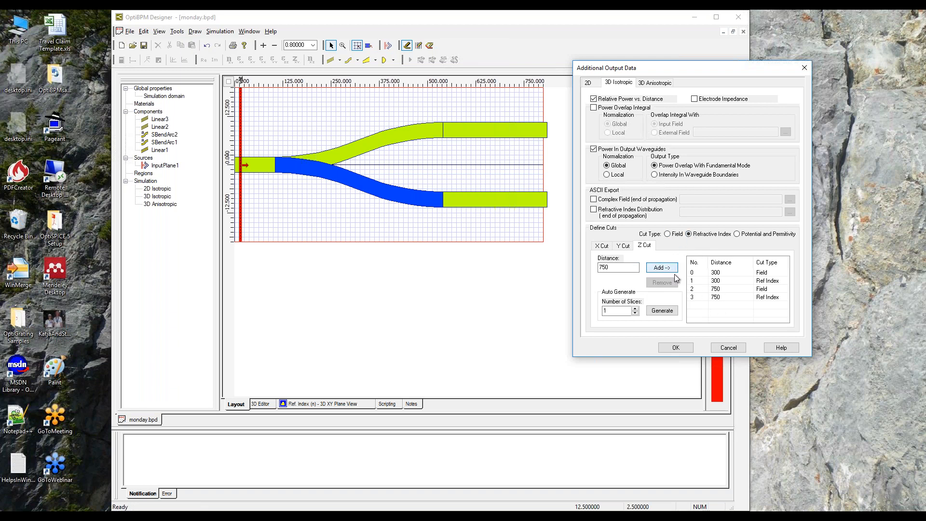
{"action": "left_click", "coordinate": [677, 348]}
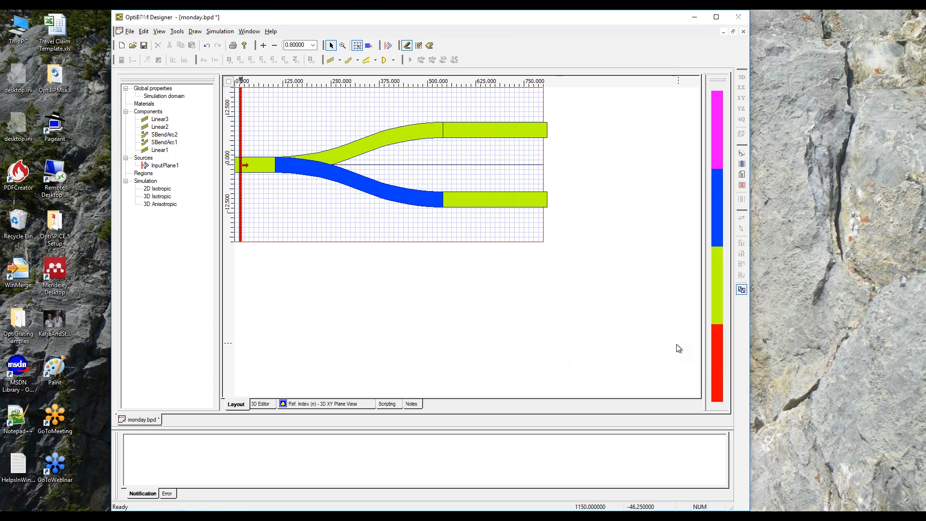
{"action": "left_click", "coordinate": [143, 46]}
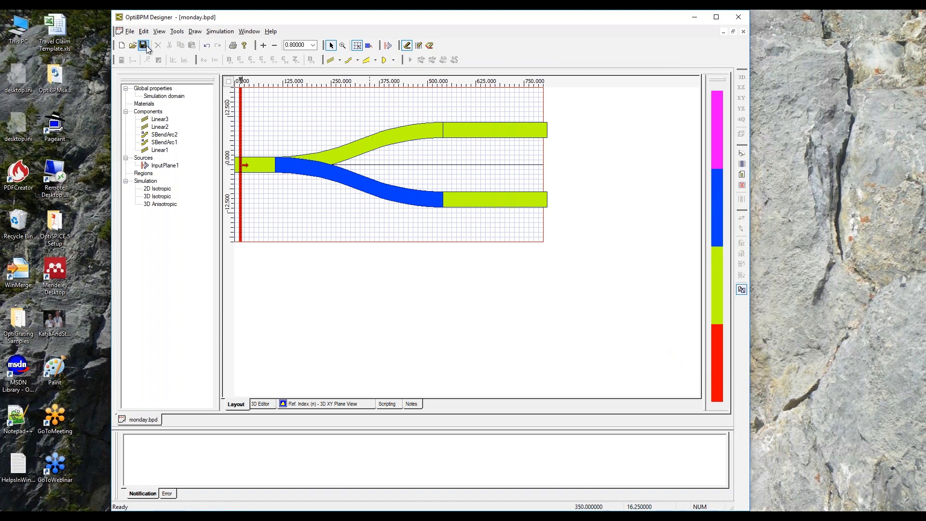
Run the 3D isotropic simulation, launch OptiBPM Analyzer for the results and exit the simulator
{"action": "left_click", "coordinate": [218, 33]}
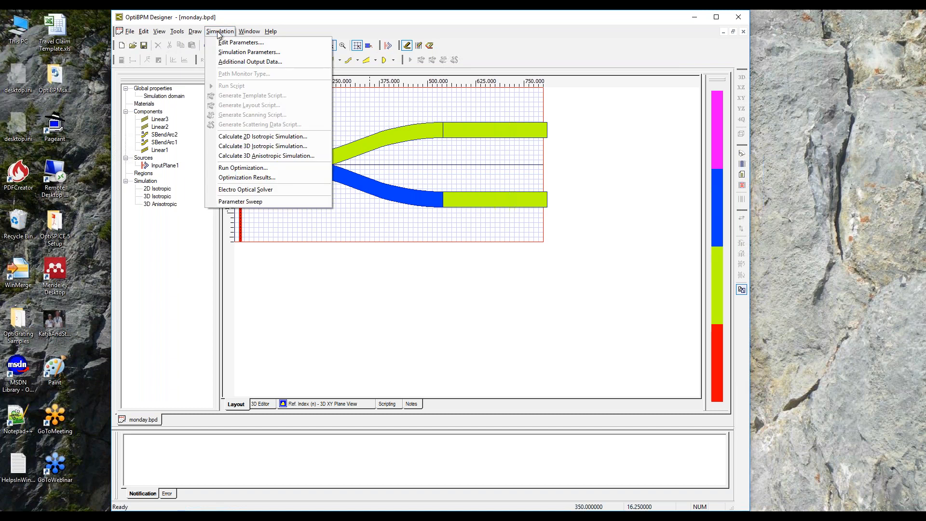
{"action": "left_click", "coordinate": [254, 147]}
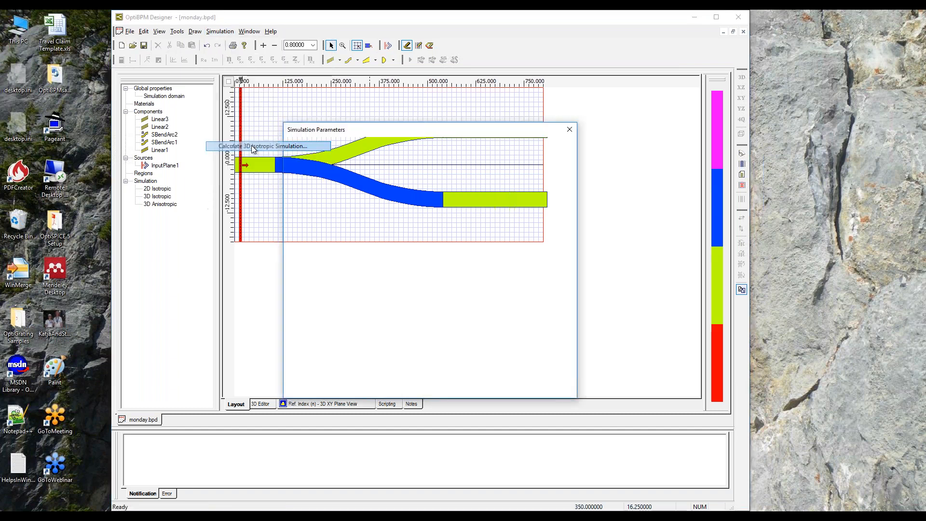
{"action": "left_click", "coordinate": [461, 388]}
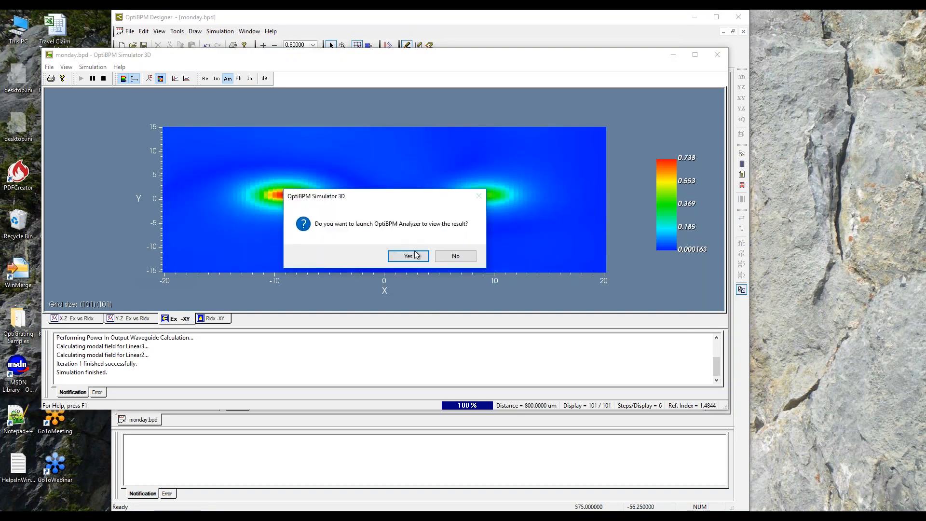
{"action": "left_click", "coordinate": [412, 255]}
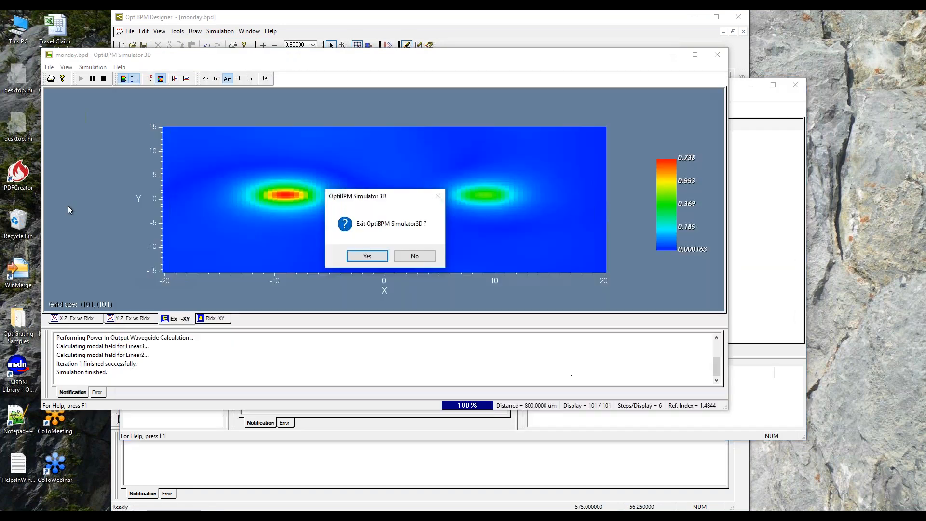
{"action": "left_click", "coordinate": [354, 252]}
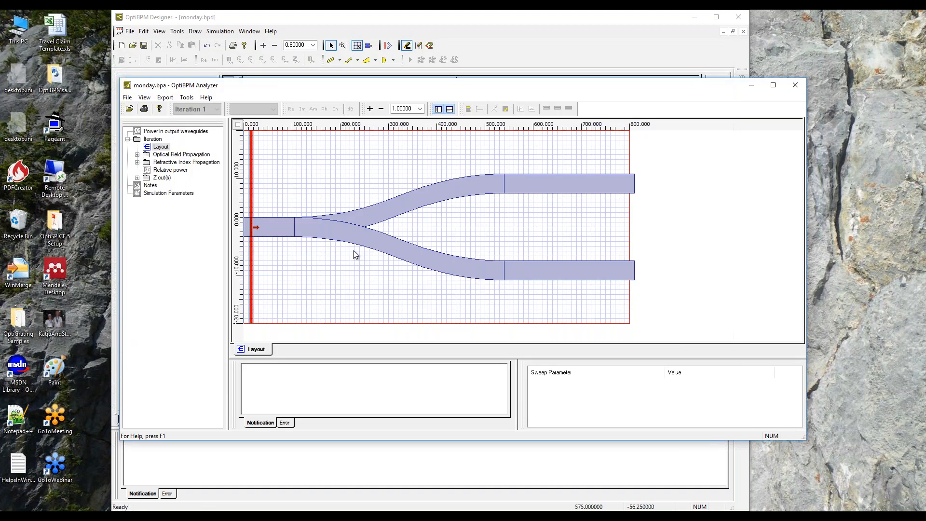
Display the XZ slice of the optical field propagation and arrange the Analyzer and Designer windows side by side
{"action": "left_click", "coordinate": [137, 155]}
{"action": "left_click", "coordinate": [174, 163]}
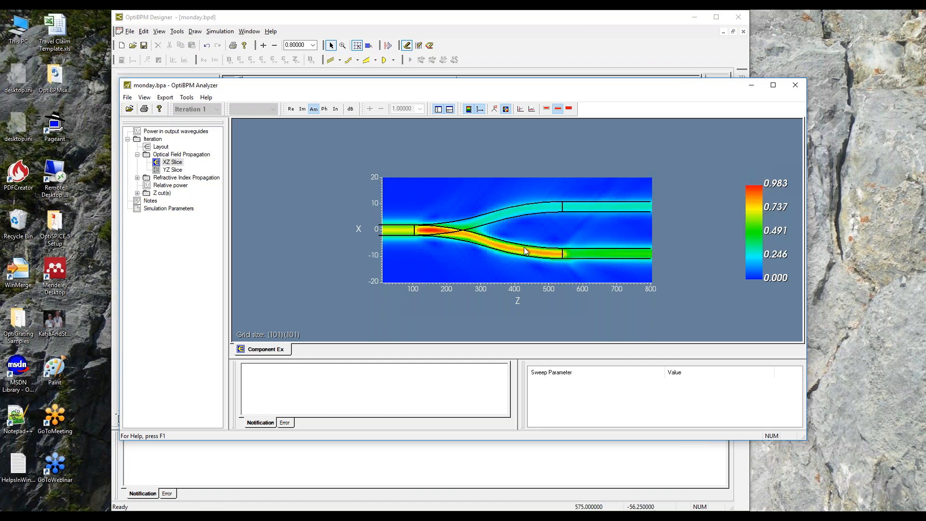
{"action": "left_click_drag", "start_coordinate": [120, 78], "coordinate": [357, 55]}
{"action": "left_click_drag", "start_coordinate": [549, 64], "coordinate": [633, 57]}
{"action": "left_click_drag", "start_coordinate": [665, 172], "coordinate": [727, 137]}
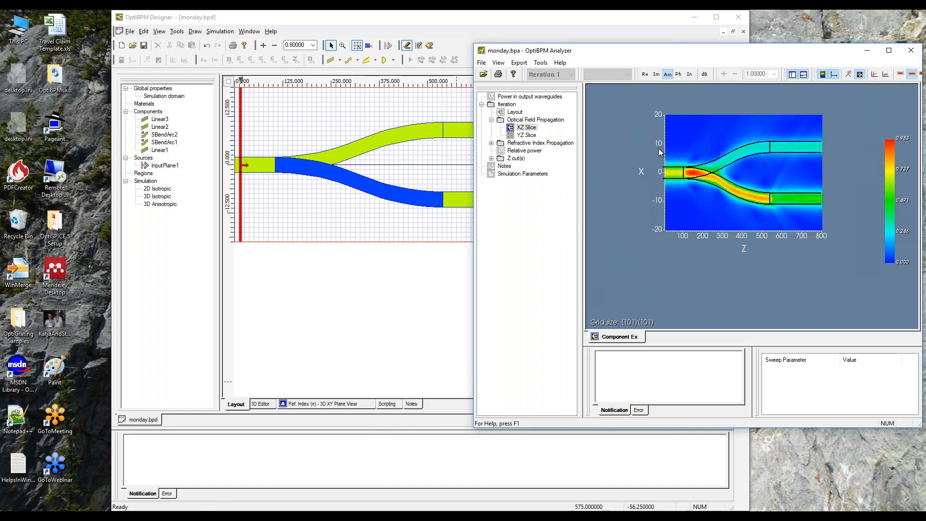
{"action": "left_click_drag", "start_coordinate": [271, 18], "coordinate": [190, 22]}
{"action": "left_click", "coordinate": [792, 50]}
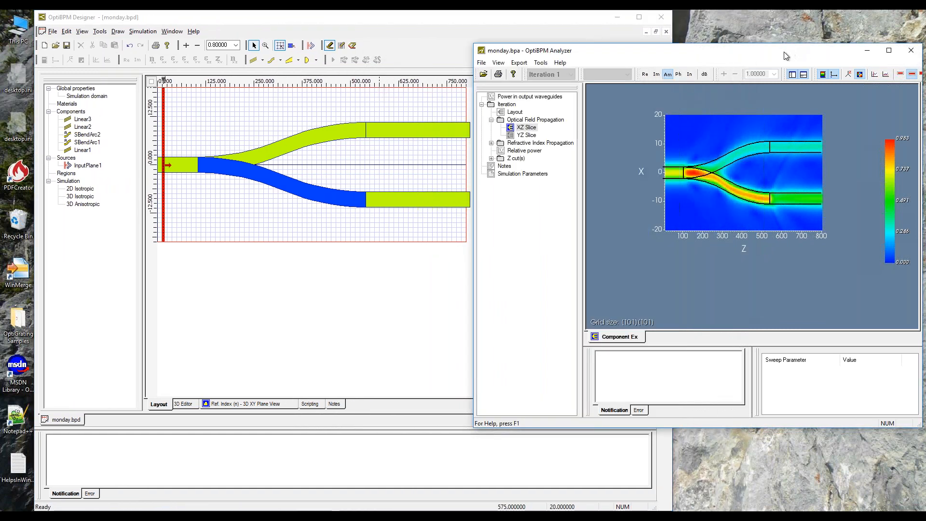
Open the export data of the output waveguide power plot for Linear3 and locate that waveguide in the Designer layout
{"action": "left_click", "coordinate": [537, 98]}
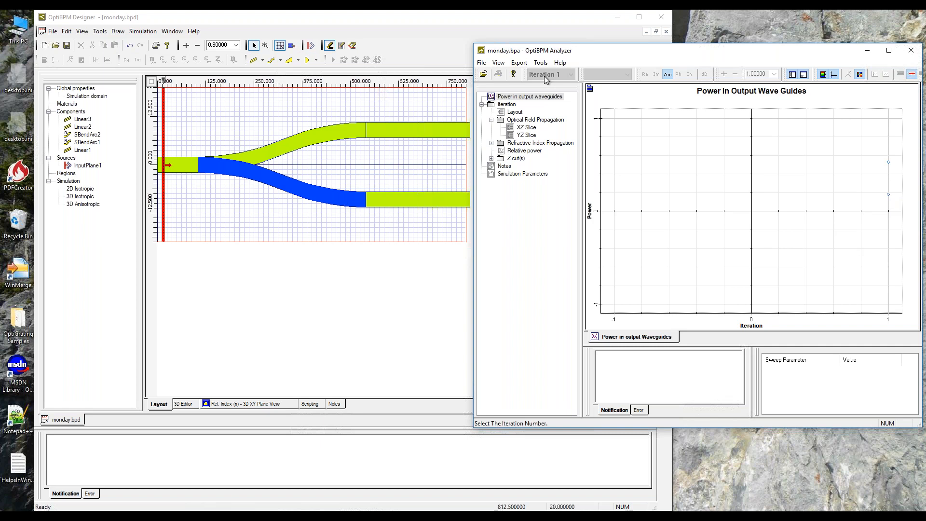
{"action": "left_click", "coordinate": [590, 89]}
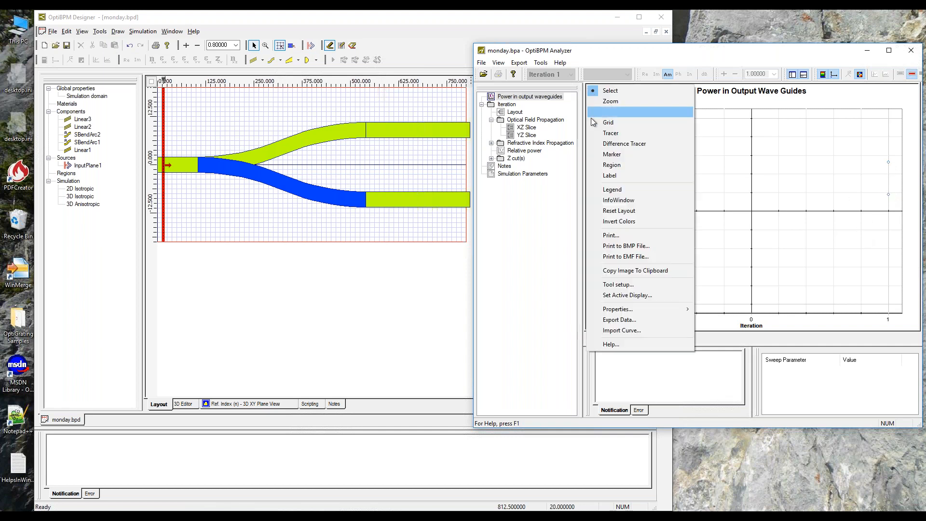
{"action": "left_click", "coordinate": [625, 319]}
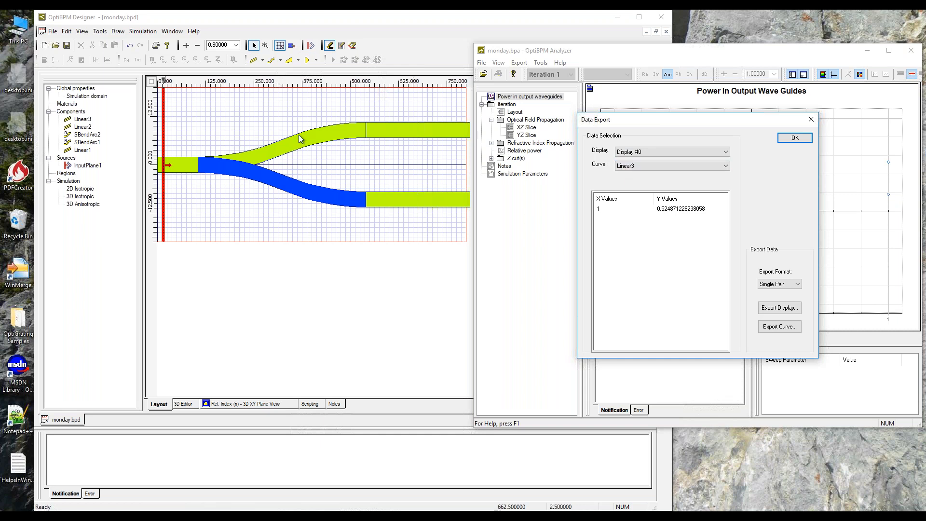
{"action": "left_click", "coordinate": [82, 120]}
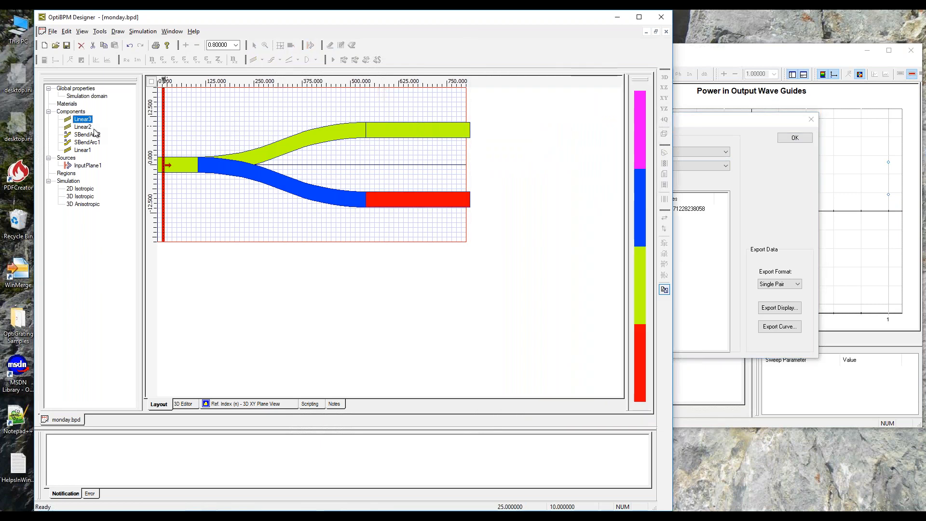
{"action": "left_click", "coordinate": [741, 47]}
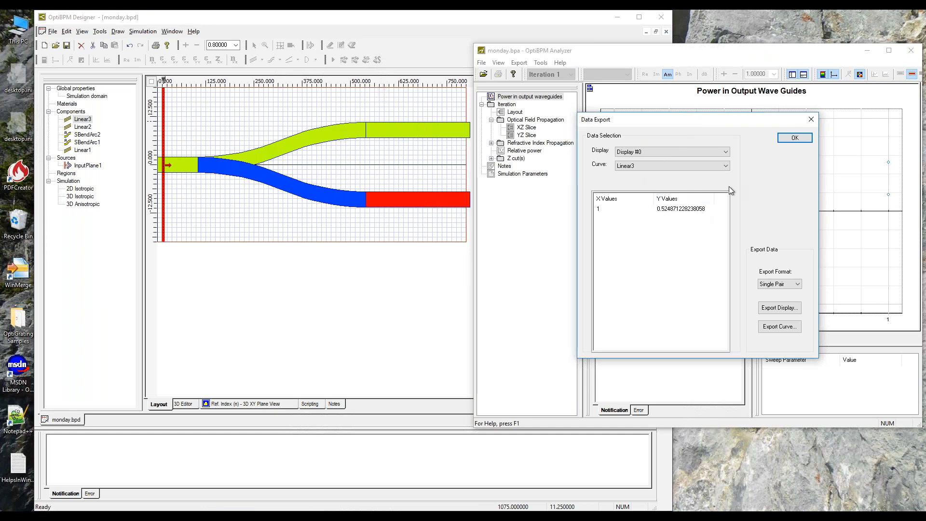
Show the exported power data for the Linear2 curve, locate Linear2 in the Designer layout and close the data export
{"action": "left_click", "coordinate": [677, 167]}
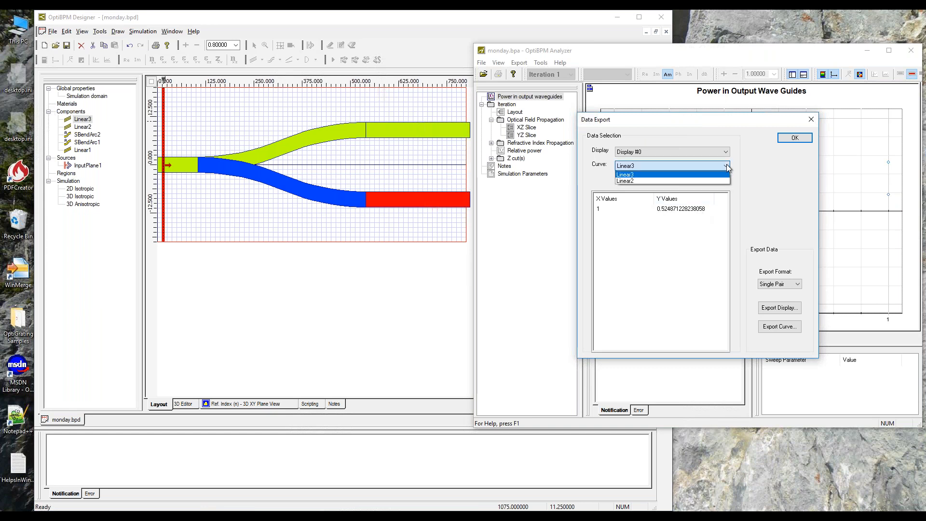
{"action": "left_click", "coordinate": [637, 181]}
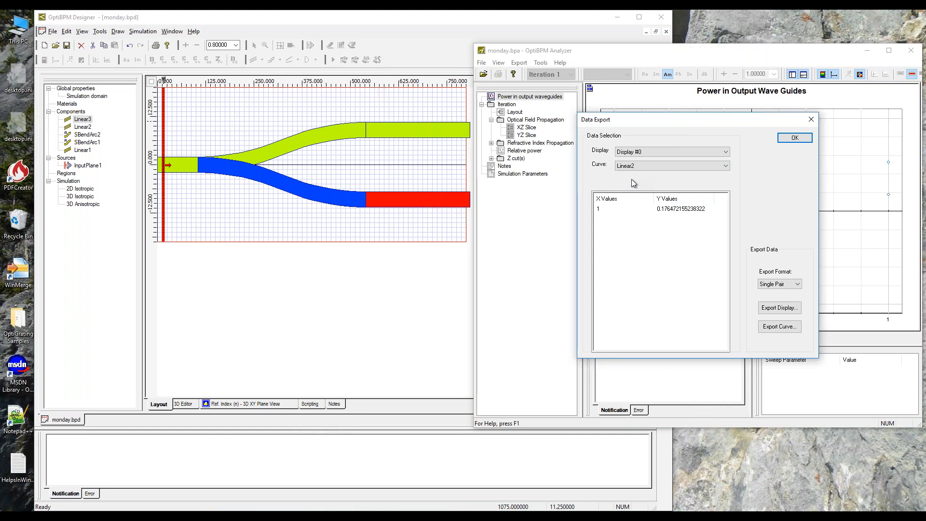
{"action": "left_click", "coordinate": [81, 127]}
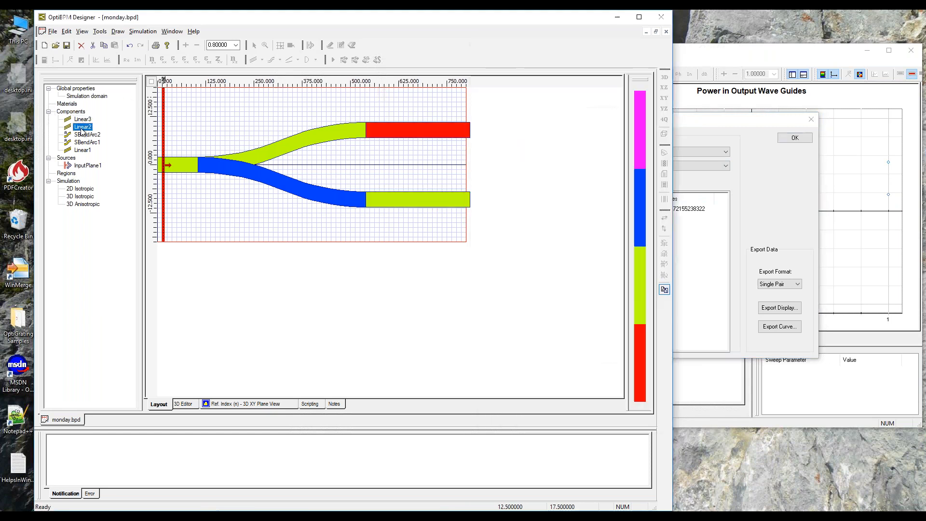
{"action": "left_click", "coordinate": [696, 54]}
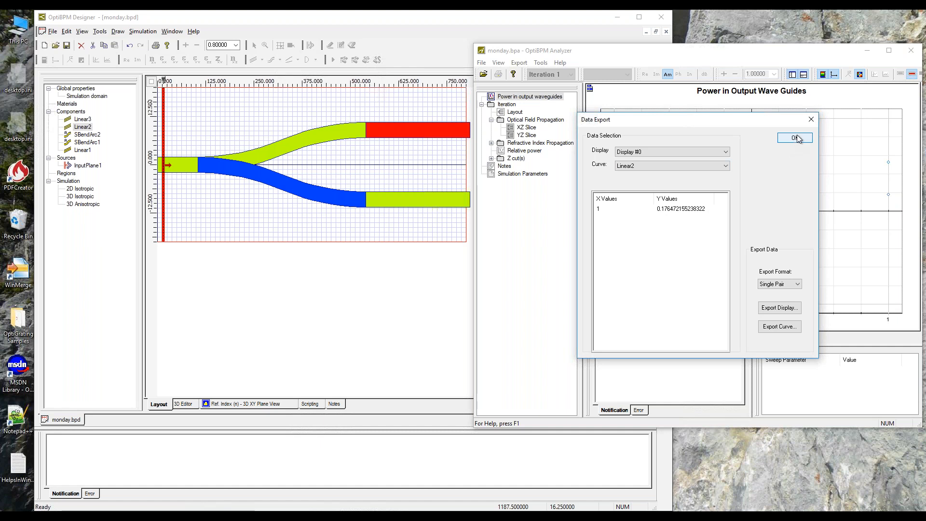
{"action": "left_click", "coordinate": [812, 119]}
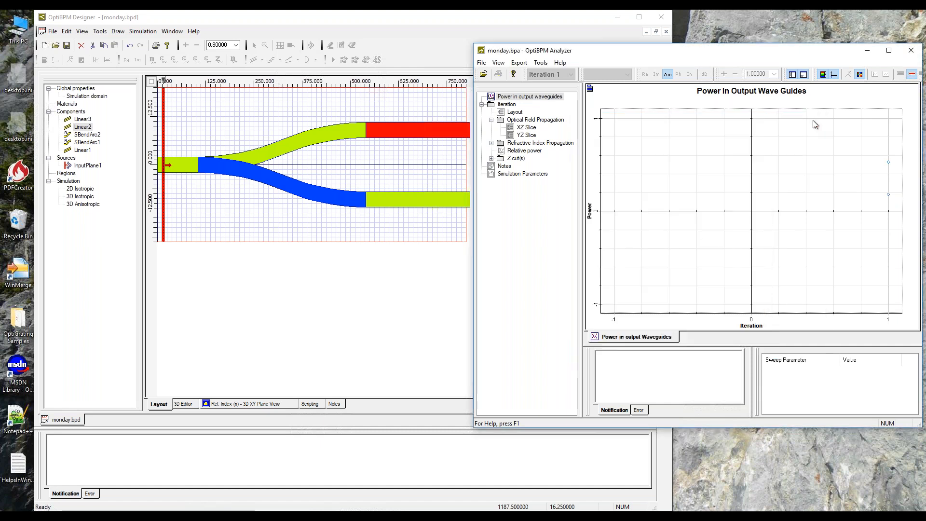
Display the relative power plot, and view the optical field Z cuts at 300.00 and 750.00
{"action": "left_click", "coordinate": [525, 151]}
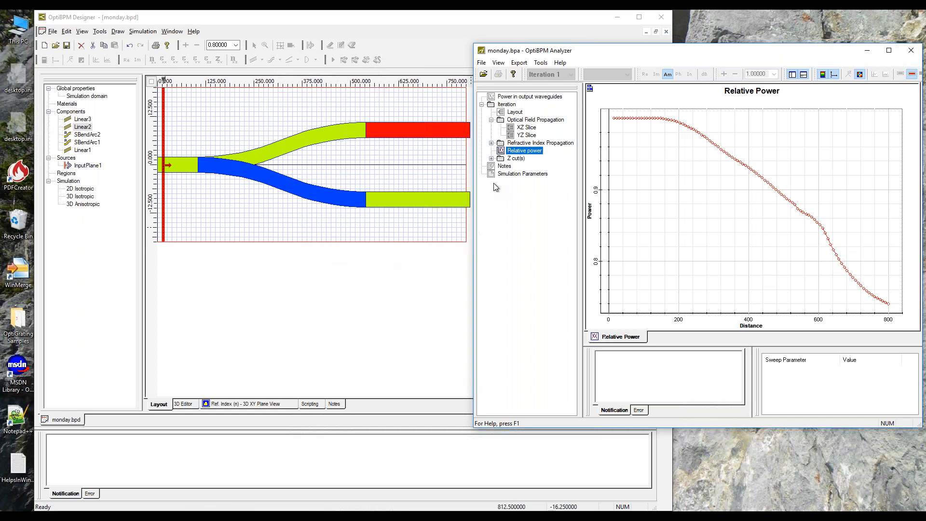
{"action": "left_click", "coordinate": [491, 159]}
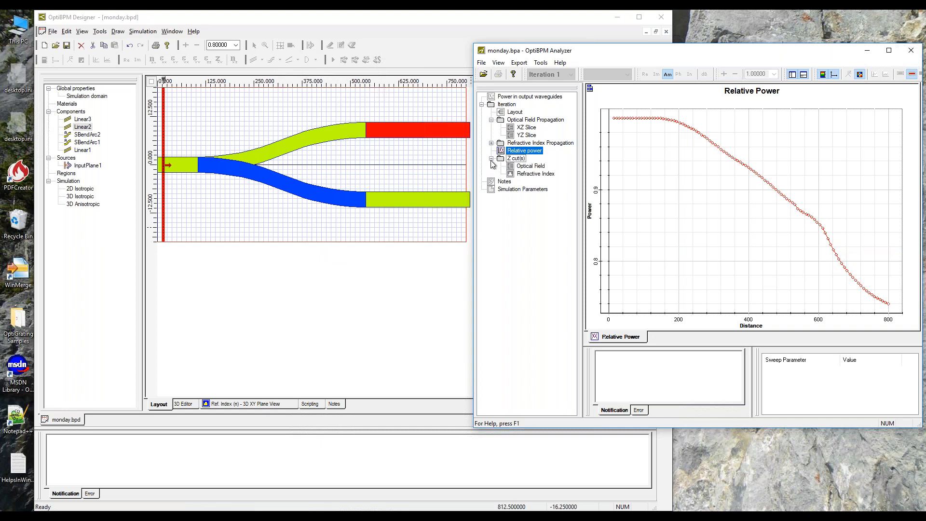
{"action": "left_click", "coordinate": [530, 167]}
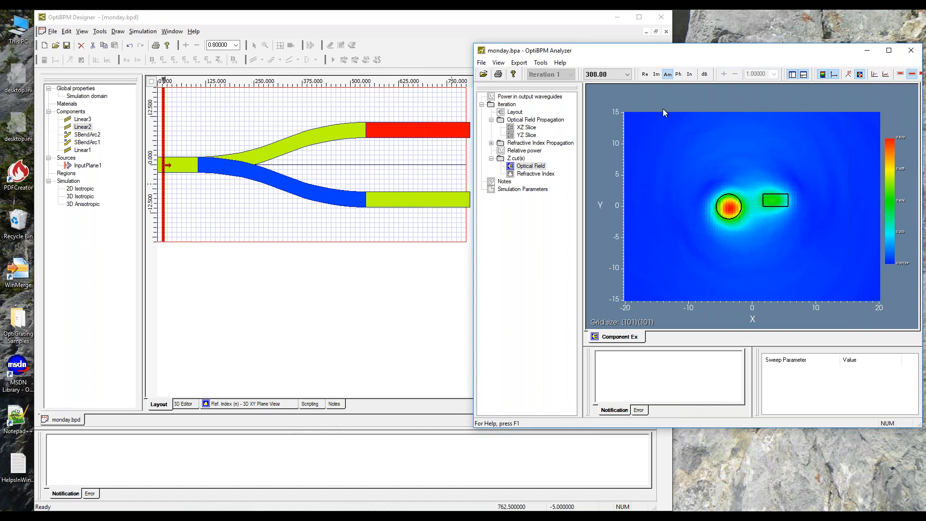
{"action": "left_click", "coordinate": [628, 75]}
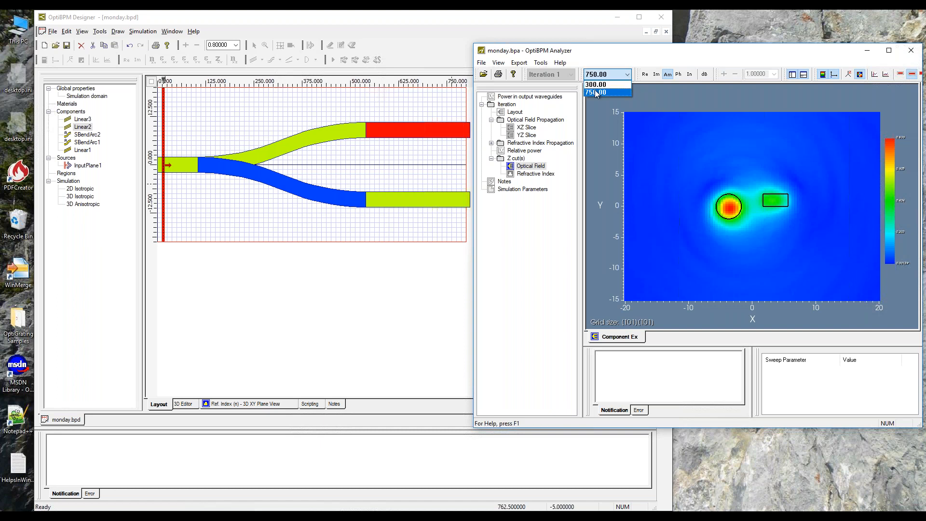
{"action": "left_click", "coordinate": [595, 90]}
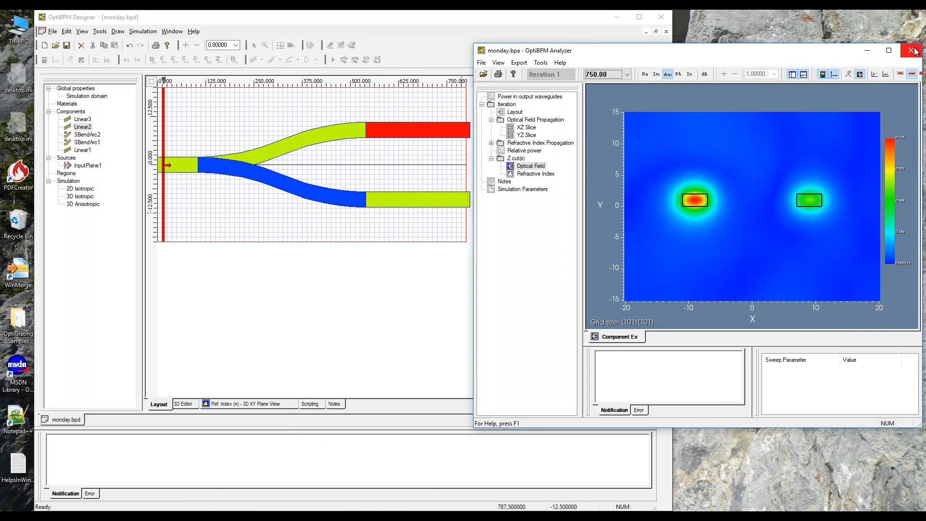
Switch to OptiBPM Designer and set the Z distance of the XY refractive index view to about 313 µm
{"action": "left_click", "coordinate": [479, 20]}
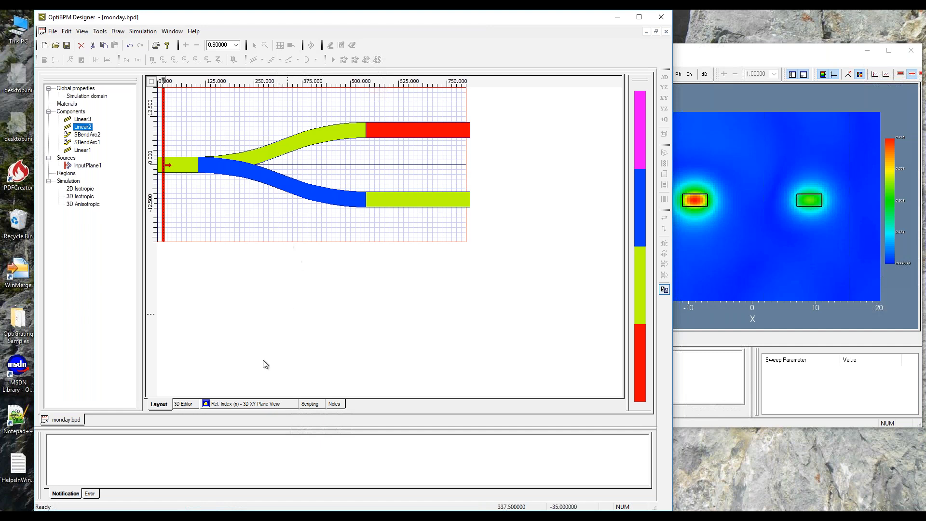
{"action": "left_click", "coordinate": [236, 405]}
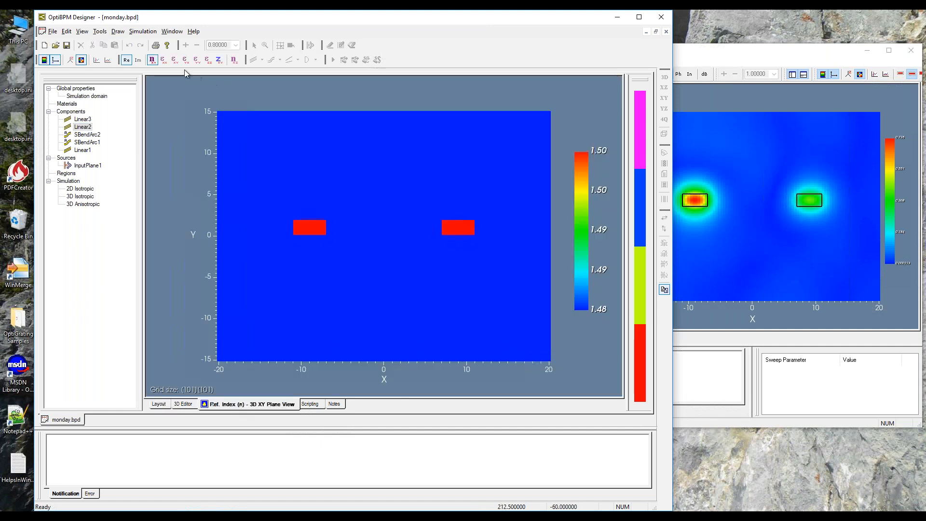
{"action": "left_click", "coordinate": [217, 60]}
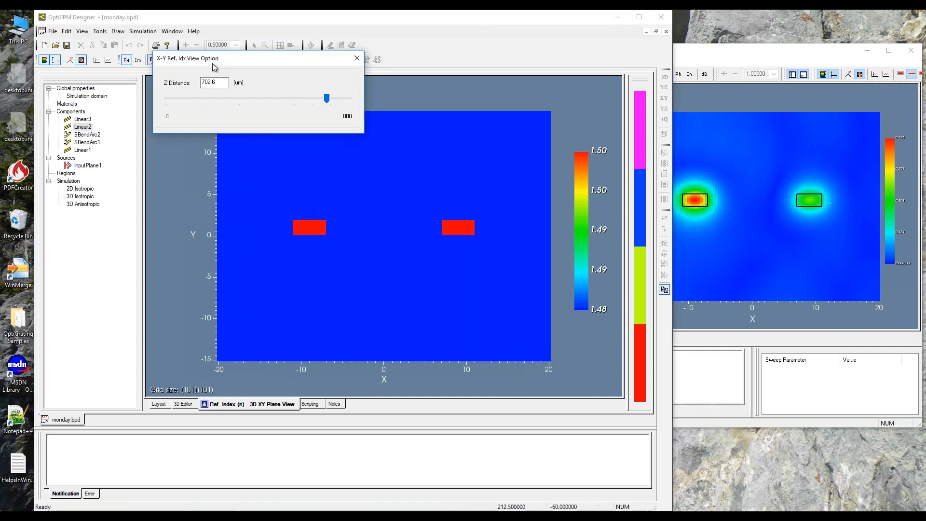
{"action": "left_click_drag", "start_coordinate": [327, 99], "coordinate": [239, 103]}
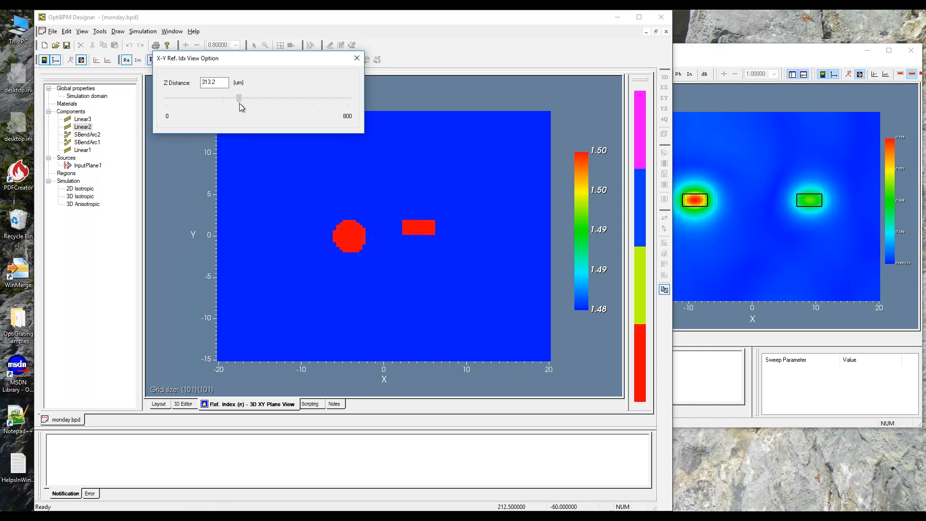
{"action": "left_click", "coordinate": [358, 58]}
Probe refractive index points around the edge and inside of the circular waveguide cross-section
{"action": "left_click", "coordinate": [351, 187]}
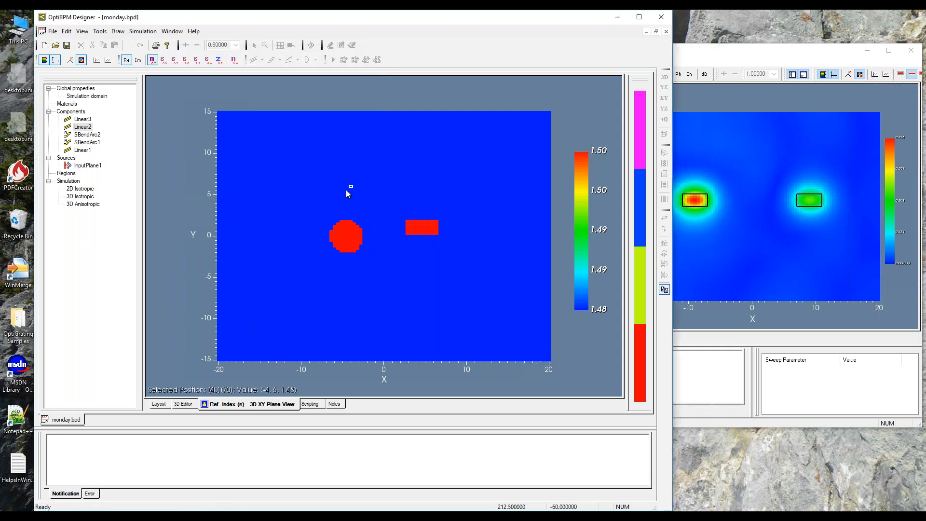
{"action": "left_click", "coordinate": [337, 220]}
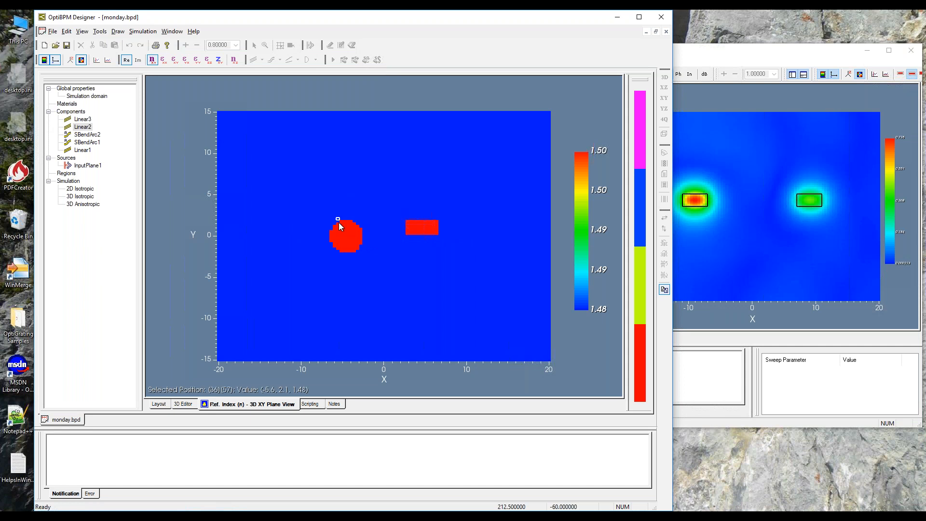
{"action": "left_click", "coordinate": [337, 222]}
{"action": "left_click", "coordinate": [334, 222]}
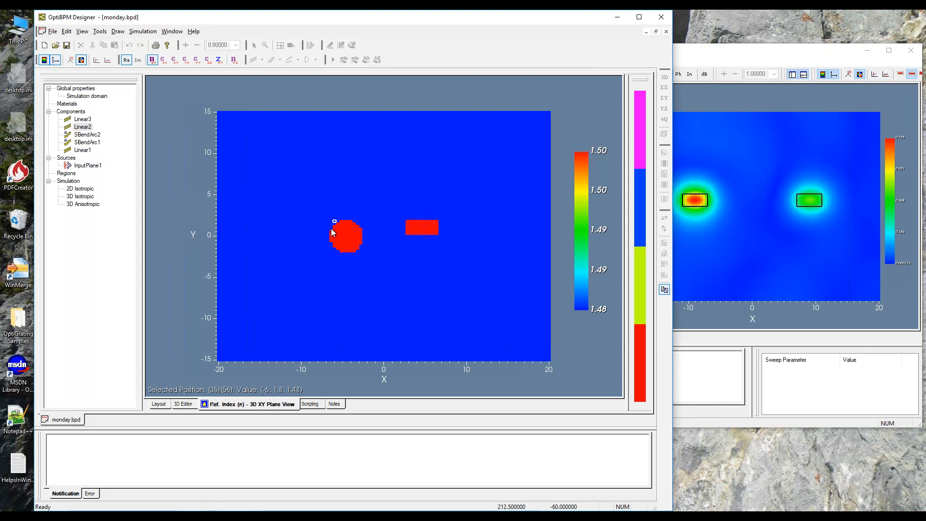
{"action": "left_click", "coordinate": [347, 237]}
{"action": "left_click", "coordinate": [331, 243]}
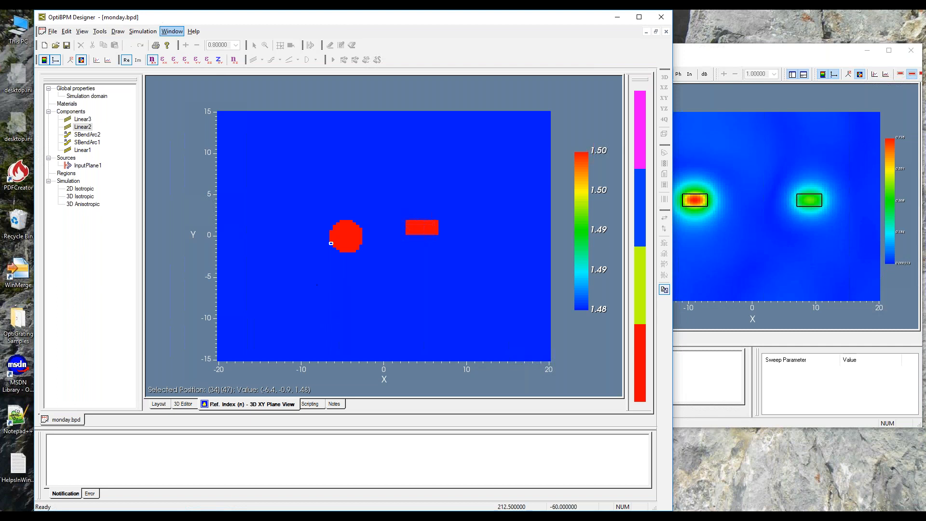
Set the 3D isotropic mesh to 301 points in both X and Y and refresh the XY refractive index view
{"action": "left_click", "coordinate": [143, 31]}
{"action": "left_click", "coordinate": [162, 53]}
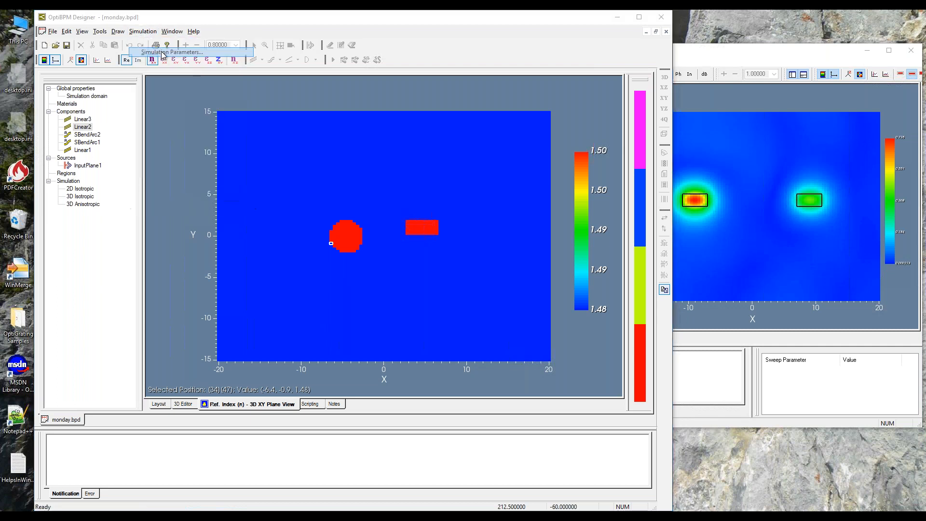
{"action": "left_click_drag", "start_coordinate": [322, 125], "coordinate": [689, 68]}
{"action": "left_click", "coordinate": [643, 94]}
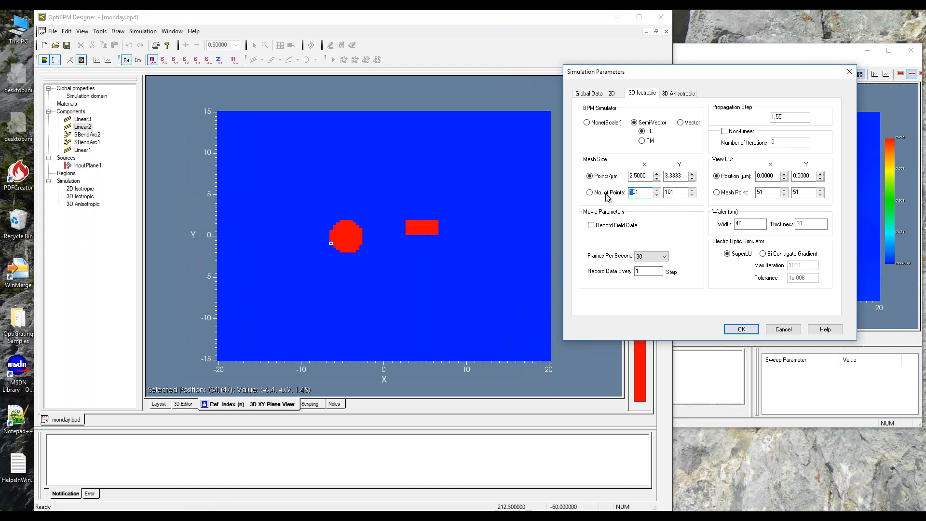
{"action": "left_click", "coordinate": [590, 193]}
{"action": "type", "text": "3"}
{"action": "left_click", "coordinate": [671, 193]}
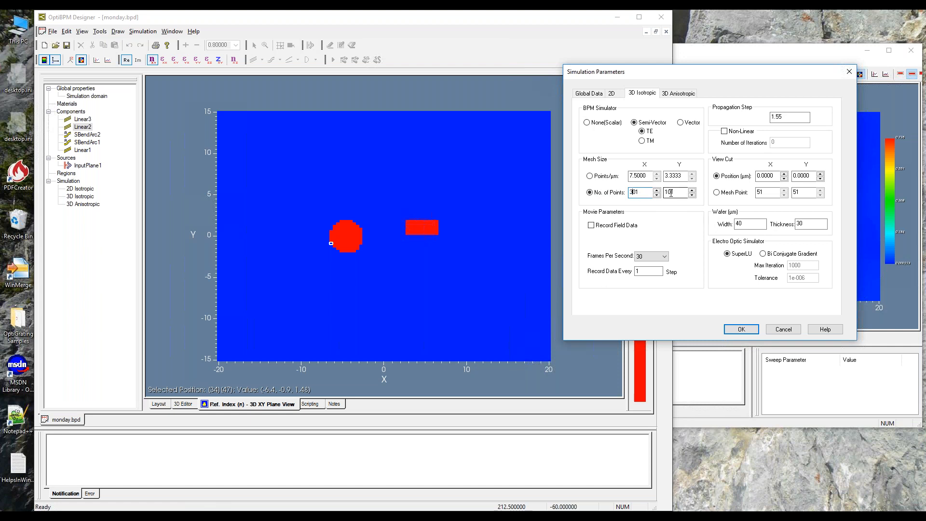
{"action": "left_click_drag", "start_coordinate": [669, 192], "coordinate": [664, 192]}
{"action": "type", "text": "3"}
{"action": "left_click", "coordinate": [738, 328]}
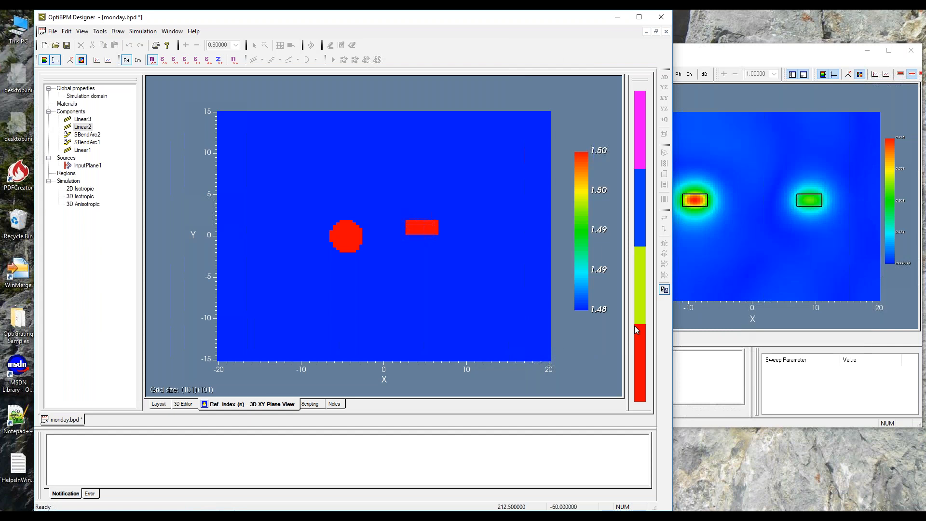
{"action": "left_click", "coordinate": [309, 405]}
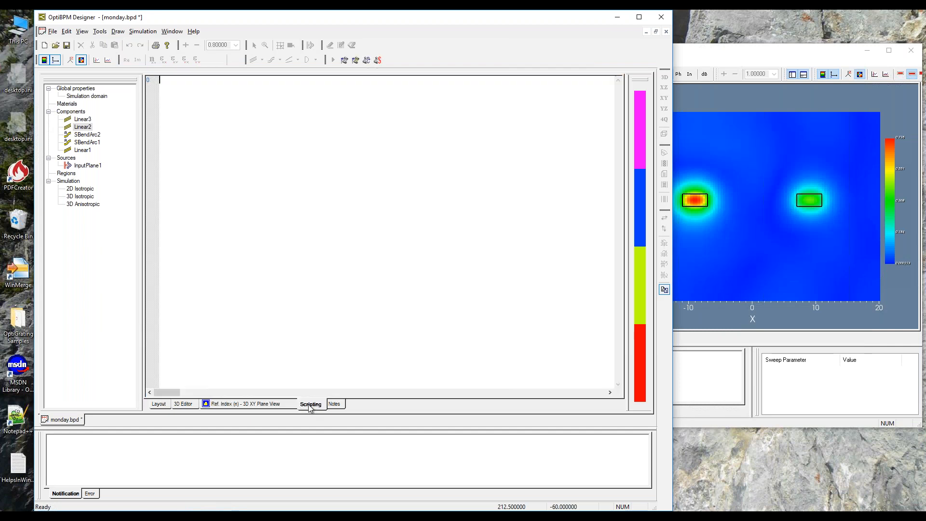
{"action": "left_click", "coordinate": [281, 406]}
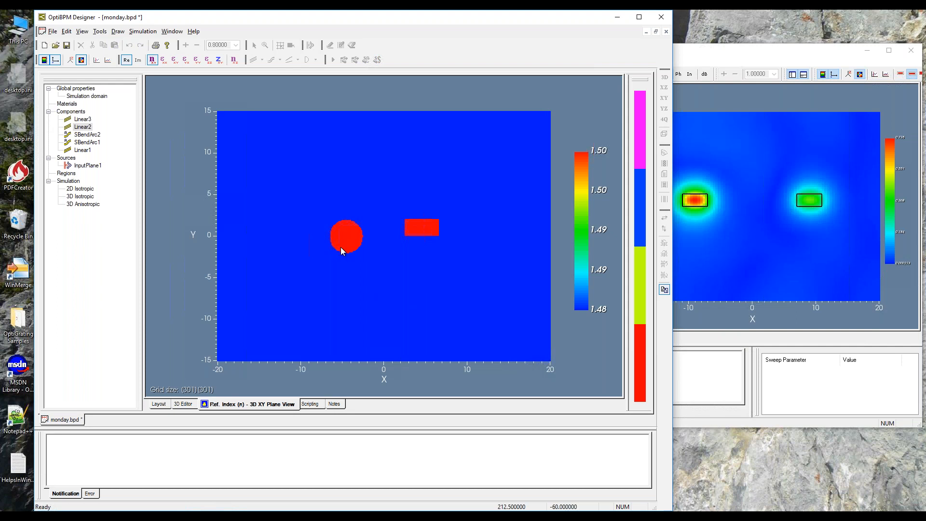
Probe index points on and around the rectangular waveguide, then close OptiBPM Designer, saving the changes to monday.bpd
{"action": "left_click", "coordinate": [430, 221]}
{"action": "left_click", "coordinate": [460, 196]}
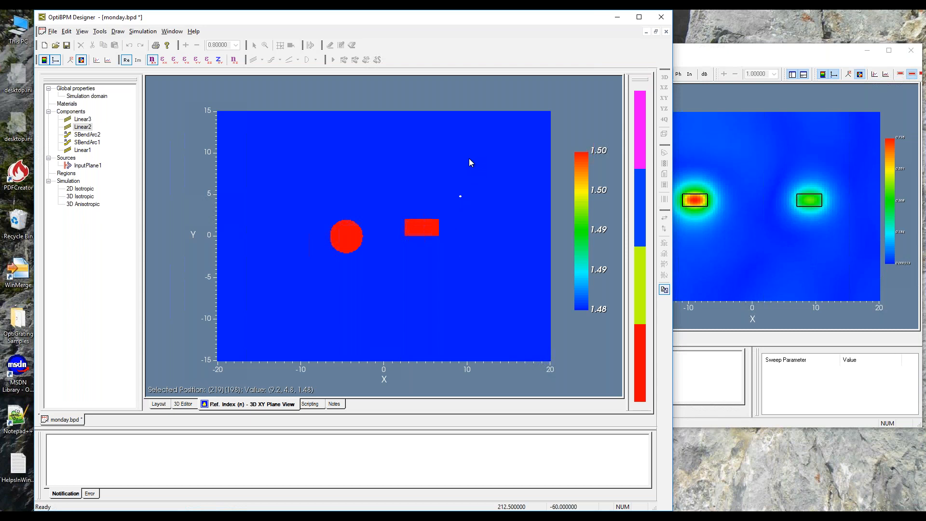
{"action": "left_click", "coordinate": [661, 17]}
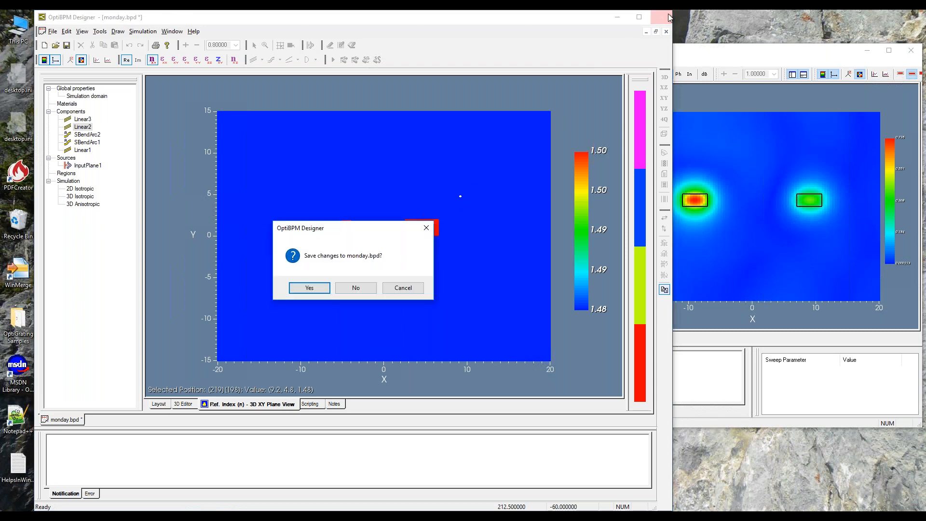
{"action": "left_click", "coordinate": [309, 287]}
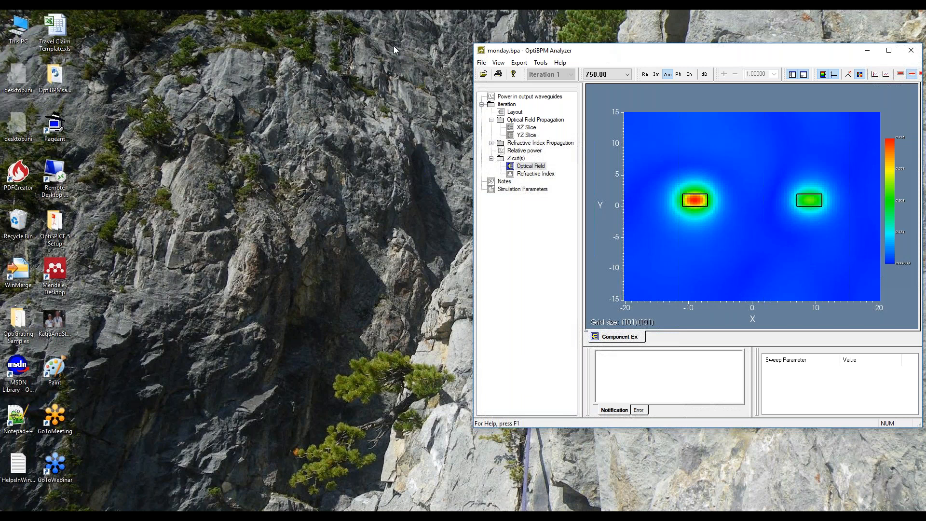
Display the XZ slice of the optical field propagation in OptiBPM Analyzer, viewing its phase and then its amplitude
{"action": "left_click_drag", "start_coordinate": [595, 51], "coordinate": [307, 55]}
{"action": "left_click", "coordinate": [235, 129]}
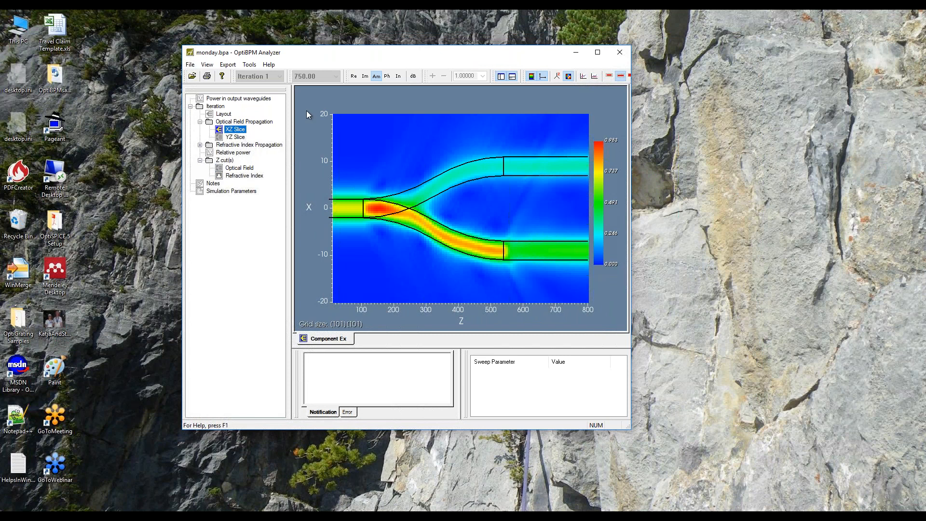
{"action": "left_click", "coordinate": [388, 76]}
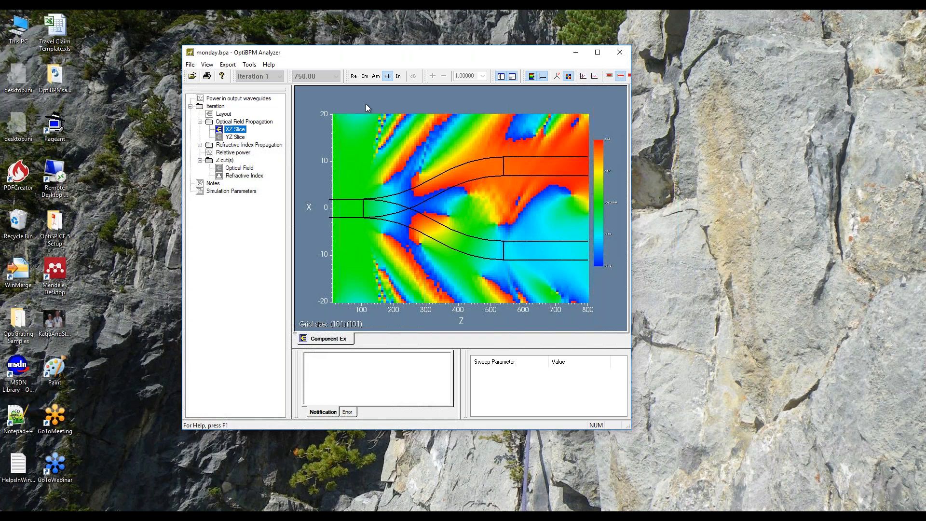
{"action": "left_click", "coordinate": [377, 77]}
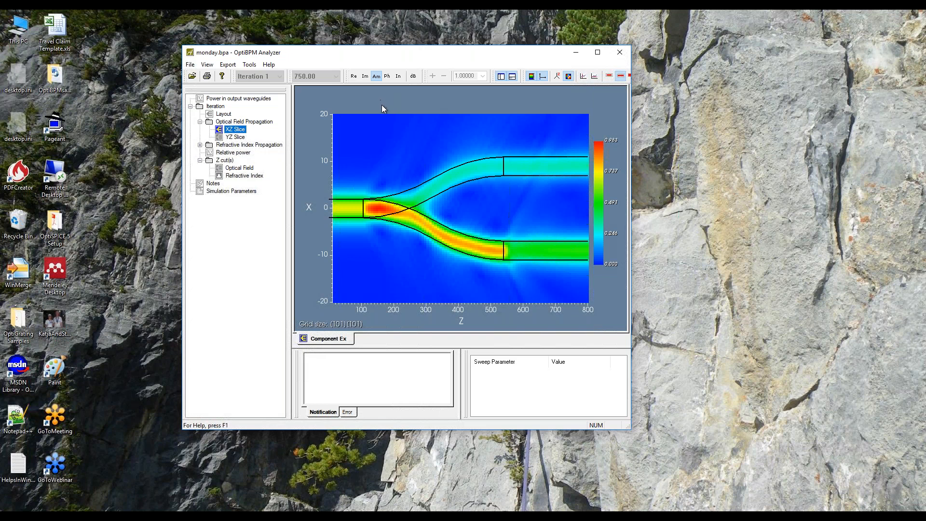
Display the waveguide layout stored with the simulation results and move the Analyzer window aside
{"action": "left_click", "coordinate": [225, 115]}
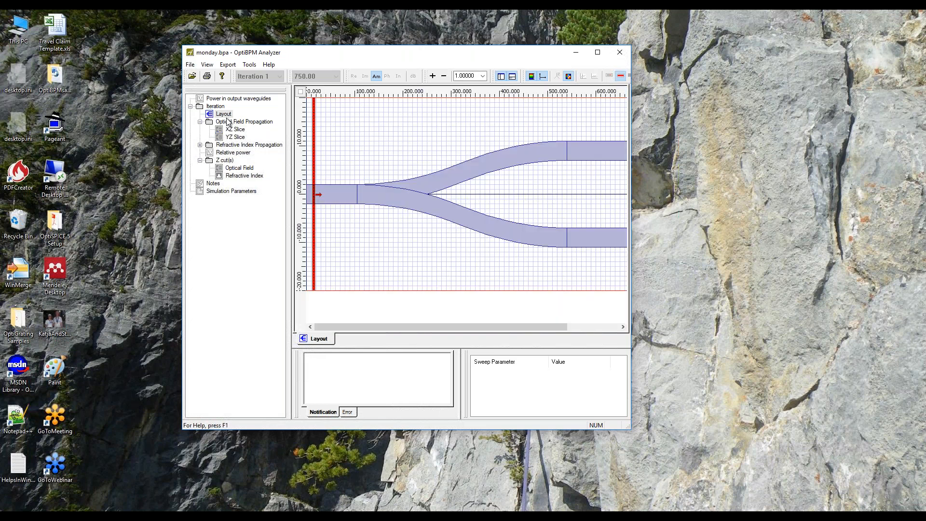
{"action": "left_click", "coordinate": [190, 66]}
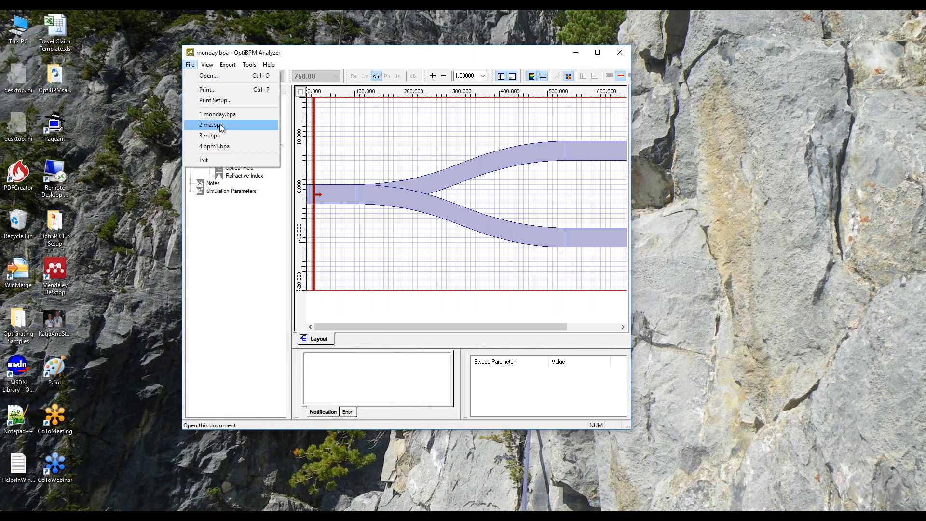
{"action": "left_click", "coordinate": [207, 65]}
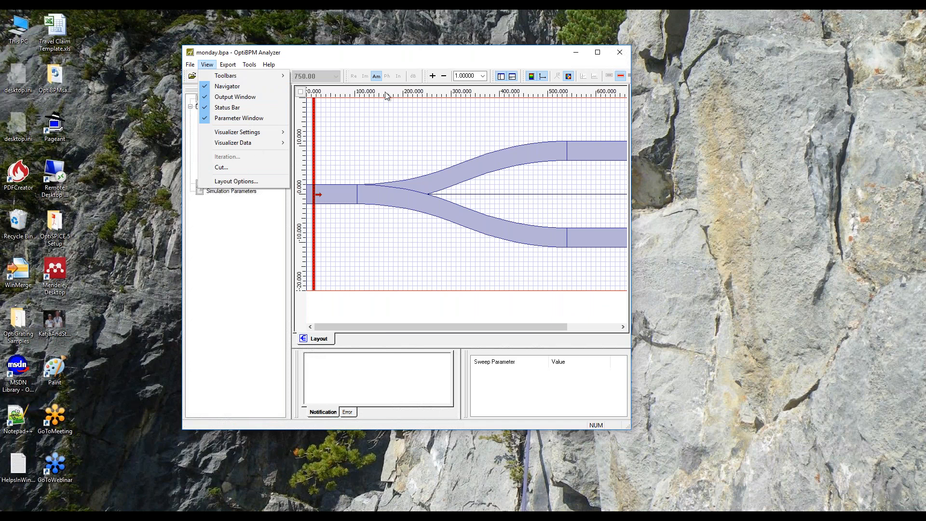
{"action": "left_click_drag", "start_coordinate": [386, 55], "coordinate": [554, 62]}
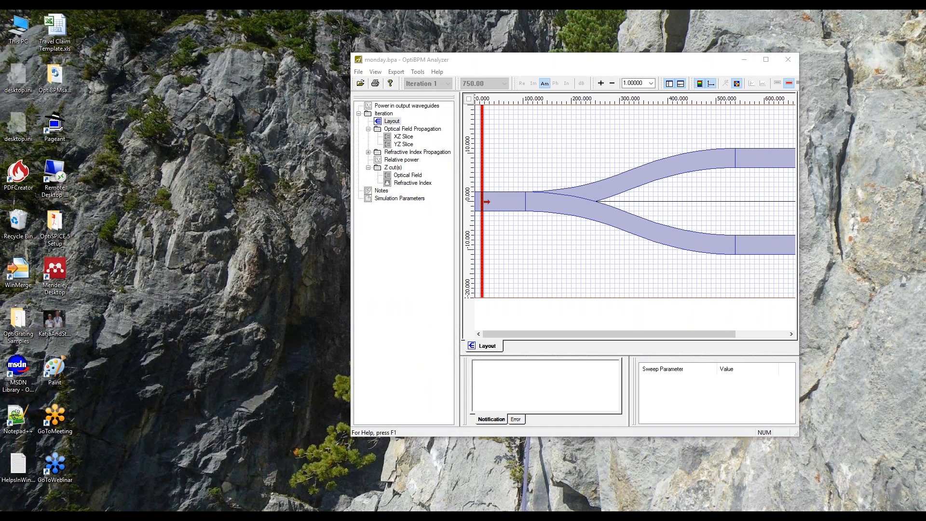
Launch OptiBPM Designer and open the project file monday.bpd from the _tmp folder
{"action": "key", "text": "super"}
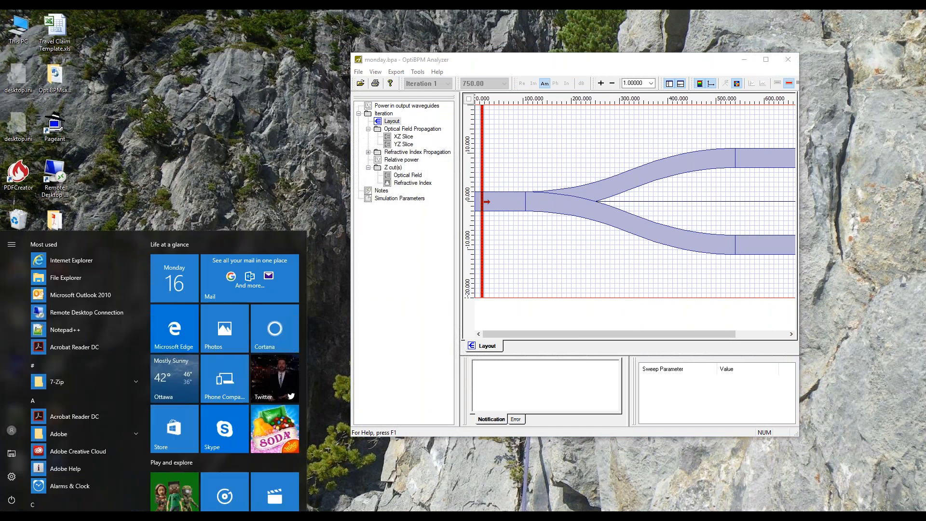
{"action": "left_click_drag", "start_coordinate": [146, 265], "coordinate": [152, 382]}
{"action": "scroll", "coordinate": [127, 402], "scroll_direction": "down", "scroll_amount": 2}
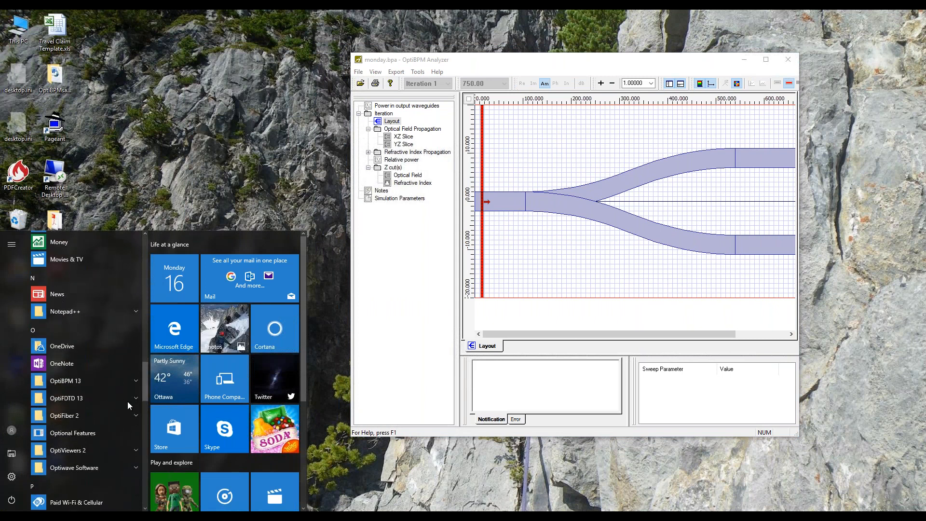
{"action": "left_click", "coordinate": [97, 381]}
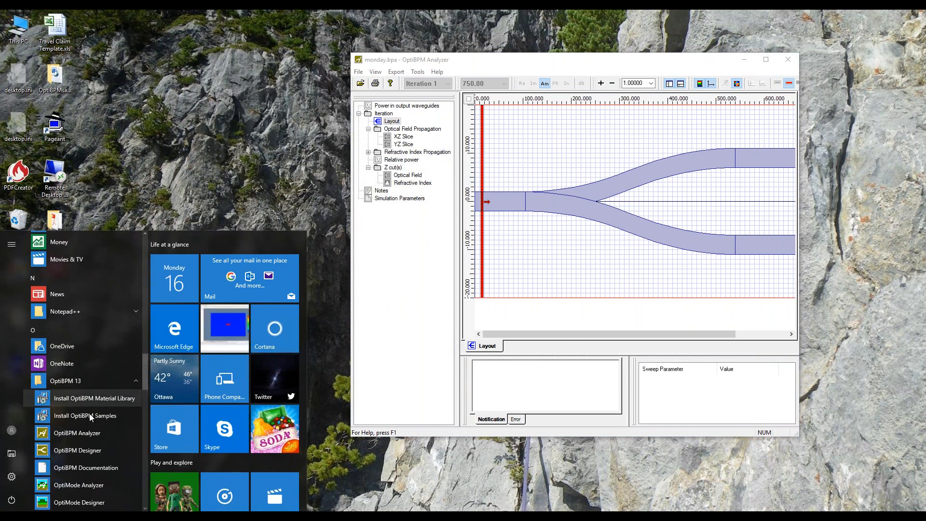
{"action": "left_click", "coordinate": [77, 450]}
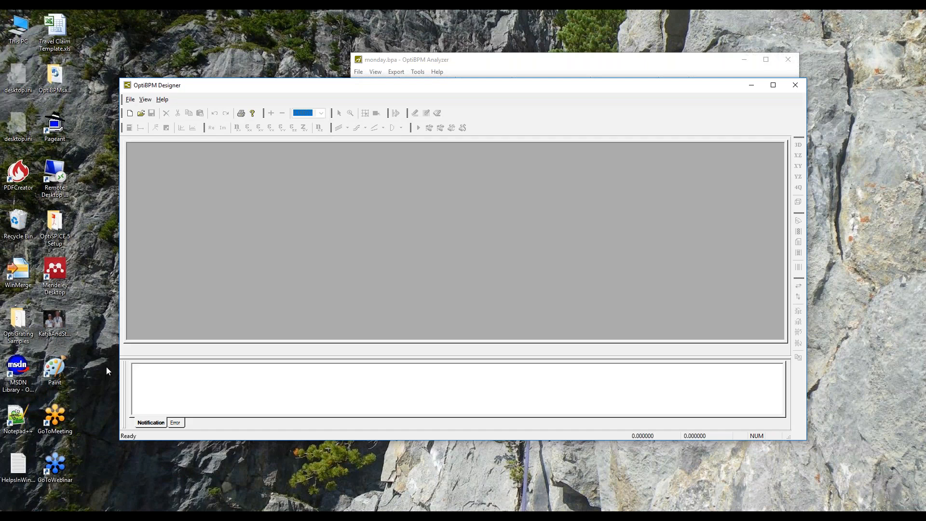
{"action": "left_click", "coordinate": [141, 113]}
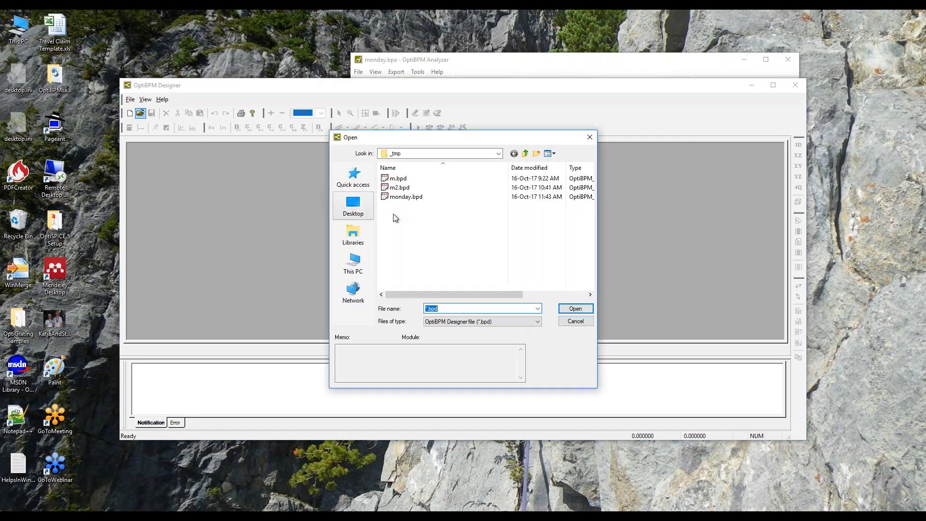
{"action": "left_click", "coordinate": [398, 197]}
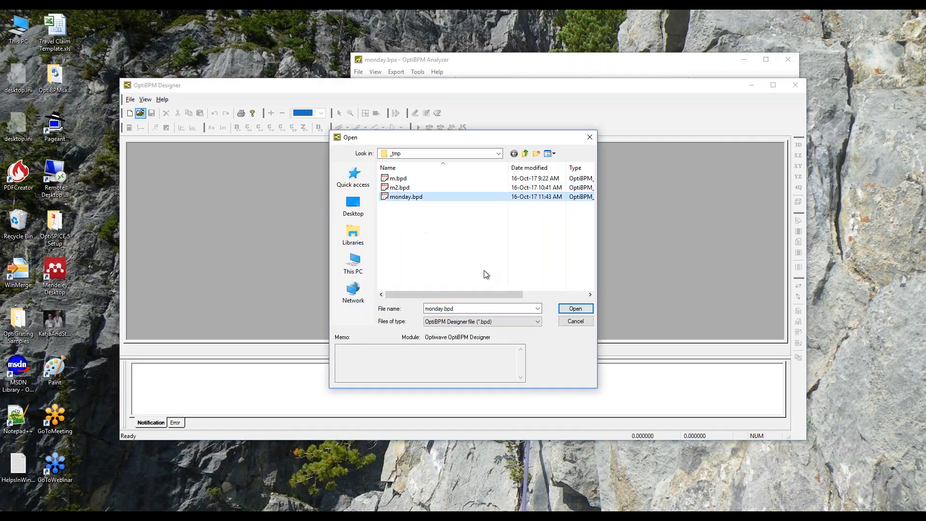
{"action": "left_click", "coordinate": [562, 312]}
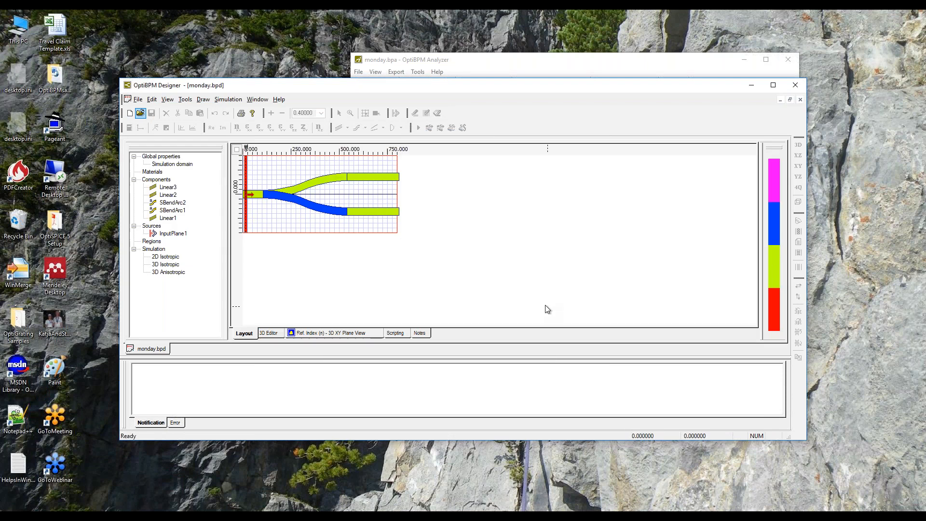
Review the 3D wafer properties and the available cladding materials, leaving the dialog without changes
{"action": "left_click", "coordinate": [152, 100]}
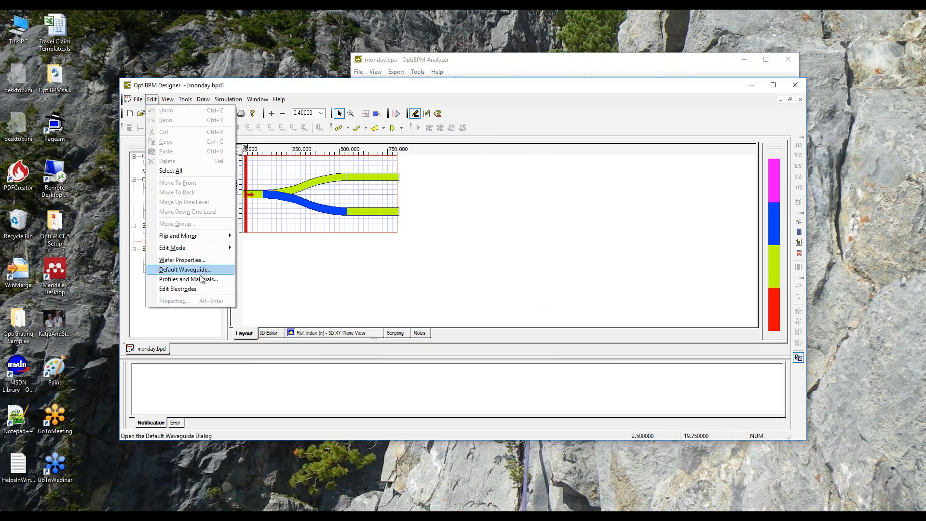
{"action": "left_click", "coordinate": [196, 257]}
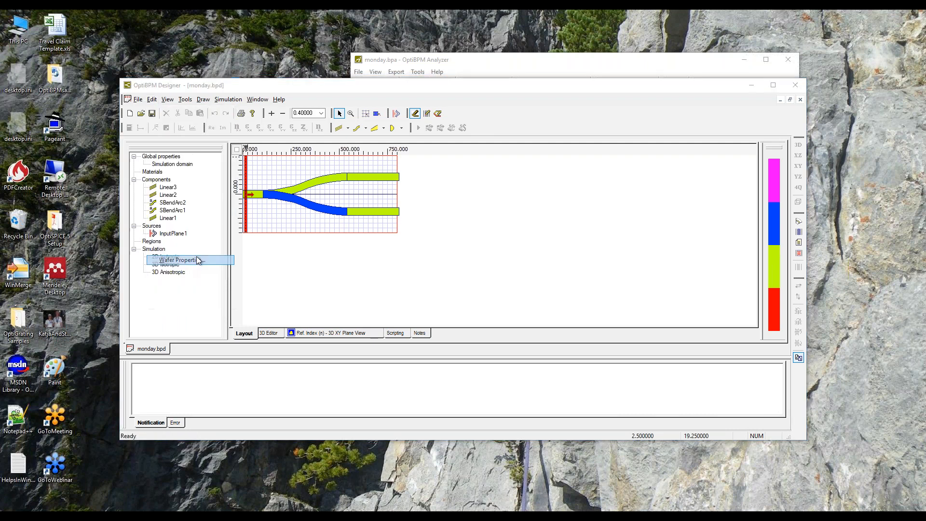
{"action": "left_click", "coordinate": [482, 210]}
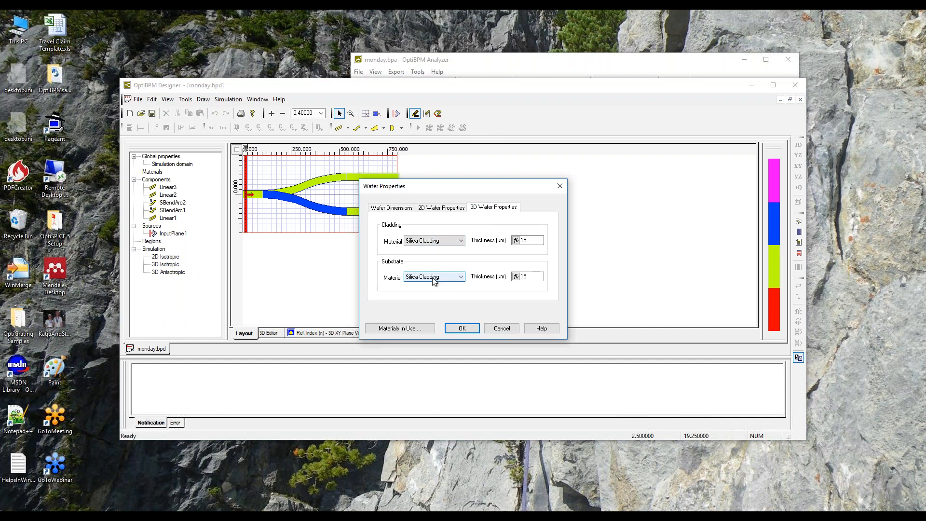
{"action": "left_click", "coordinate": [455, 241]}
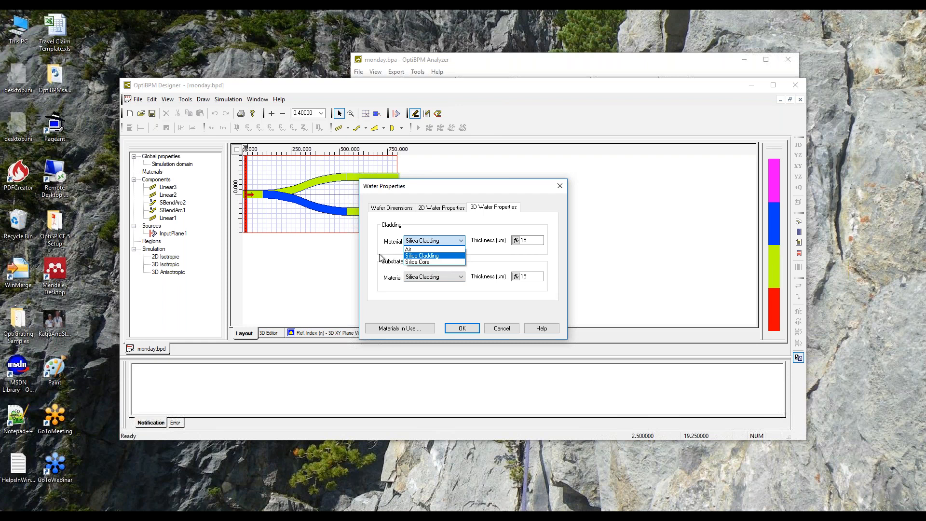
{"action": "left_click", "coordinate": [331, 263]}
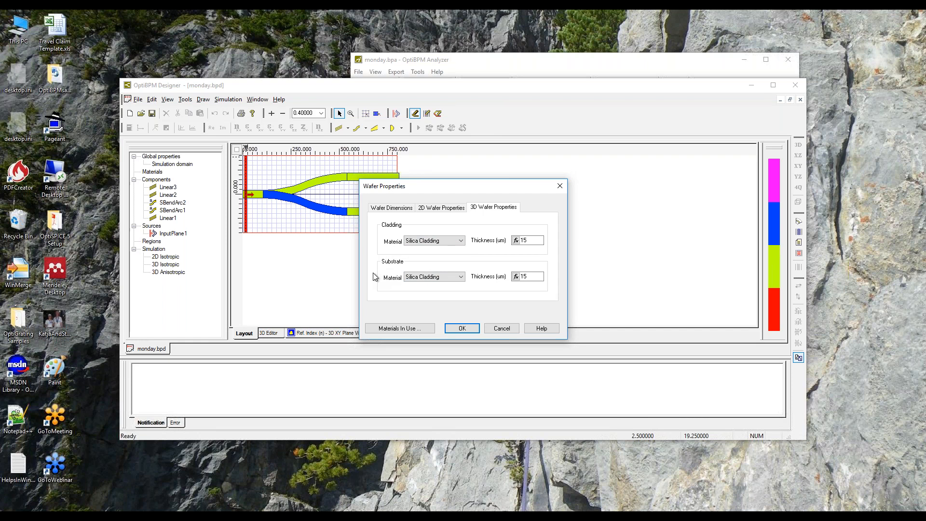
{"action": "left_click", "coordinate": [505, 328]}
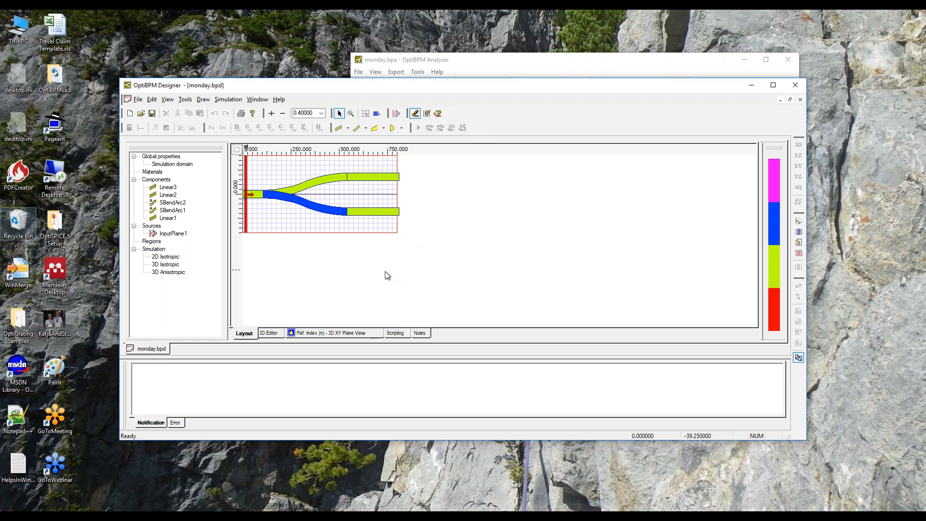
Set the horizontal end offset of the upper output waveguide Linear2 to 800
{"action": "left_click", "coordinate": [386, 180]}
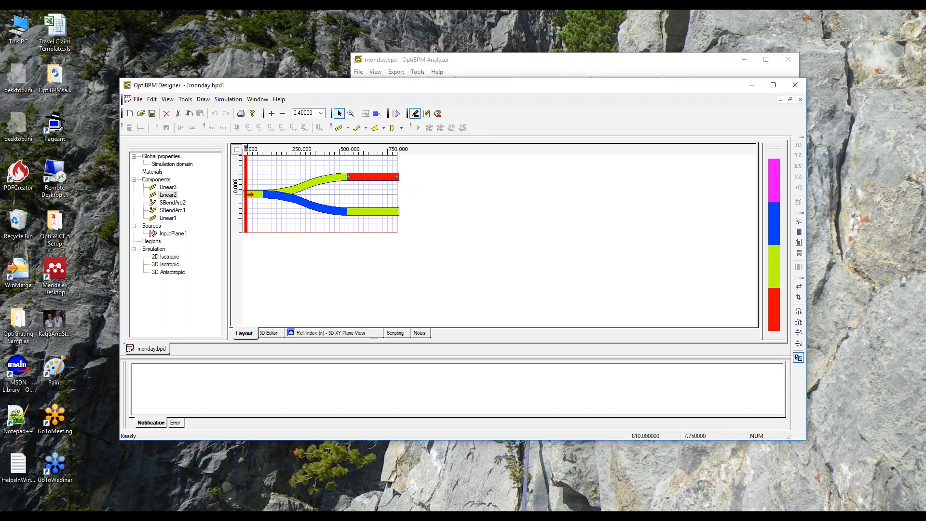
{"action": "right_click", "coordinate": [428, 184]}
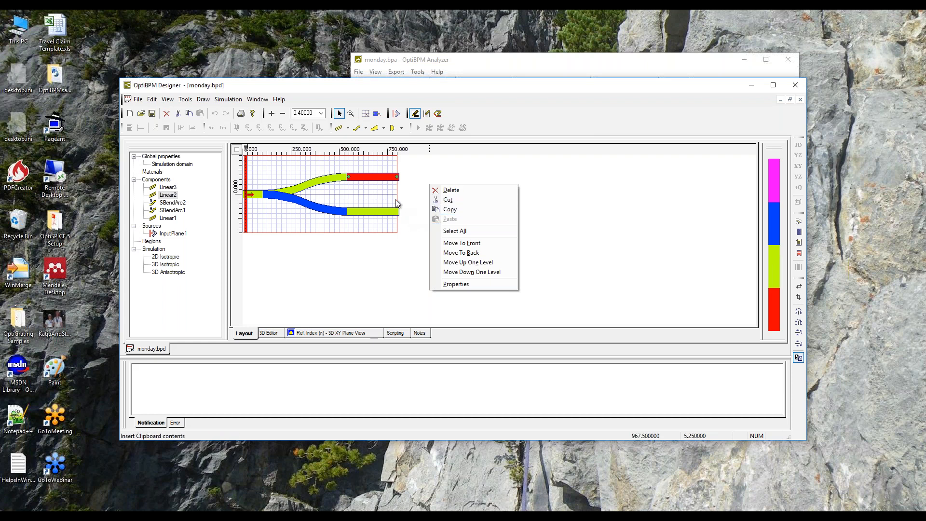
{"action": "right_click", "coordinate": [162, 196]}
{"action": "left_click", "coordinate": [190, 210]}
{"action": "left_click", "coordinate": [370, 171]}
{"action": "left_click", "coordinate": [465, 197]}
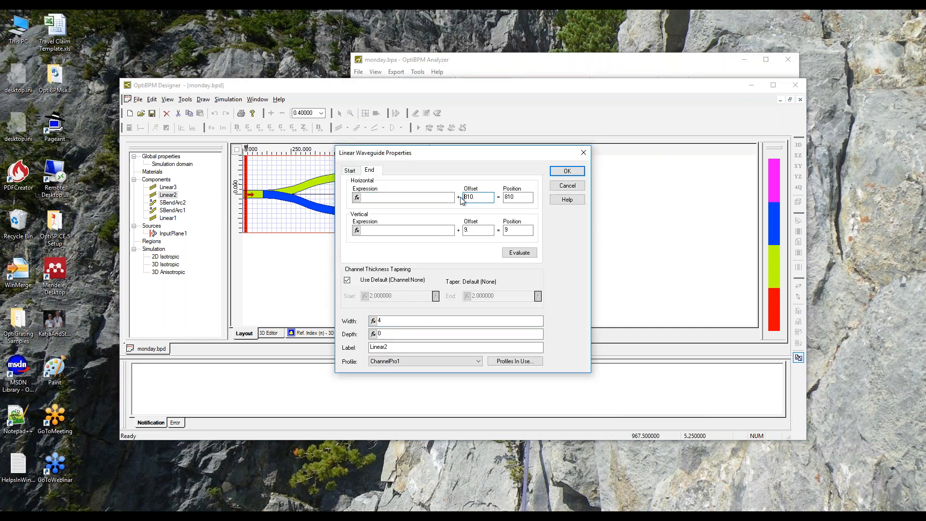
{"action": "double_click", "coordinate": [470, 196]}
{"action": "type", "text": "800"}
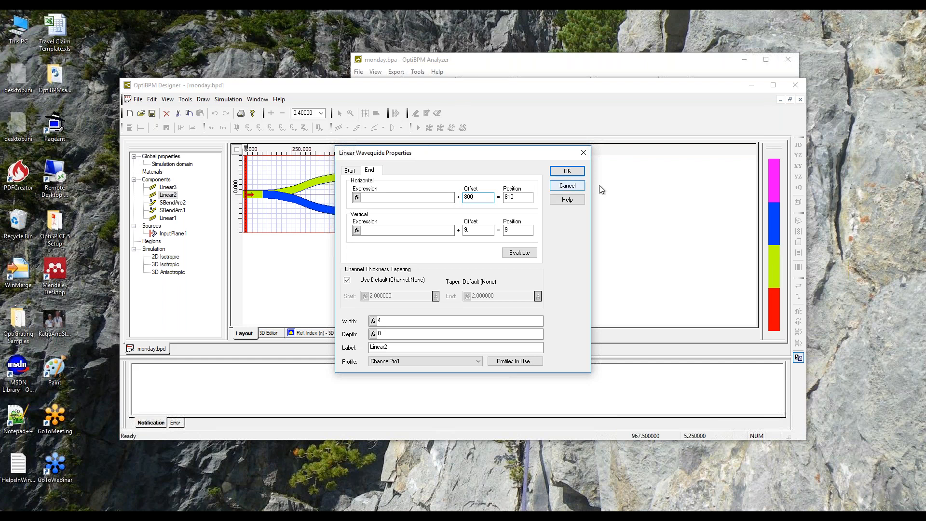
{"action": "left_click", "coordinate": [573, 171]}
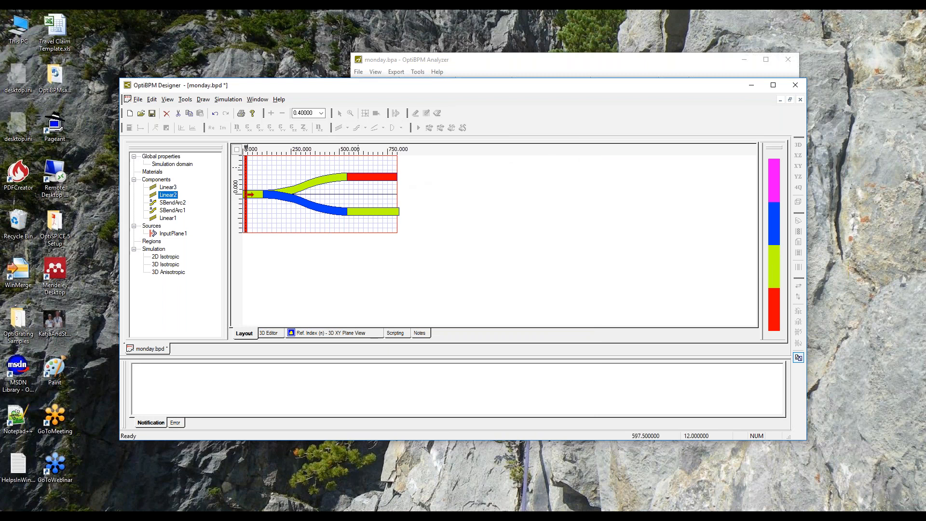
Set the vertical end offset of Linear2 to 0 so the upper output arm slopes toward the centre line
{"action": "right_click", "coordinate": [165, 196]}
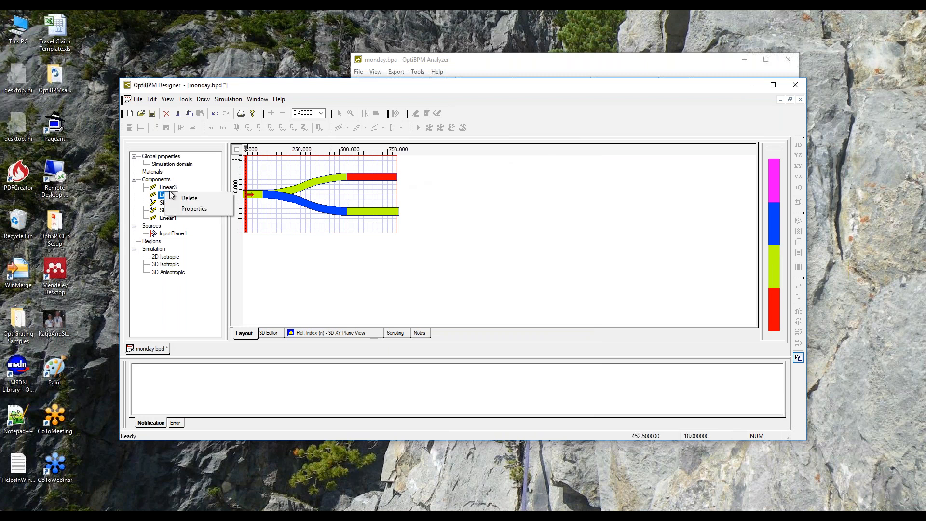
{"action": "left_click", "coordinate": [201, 207]}
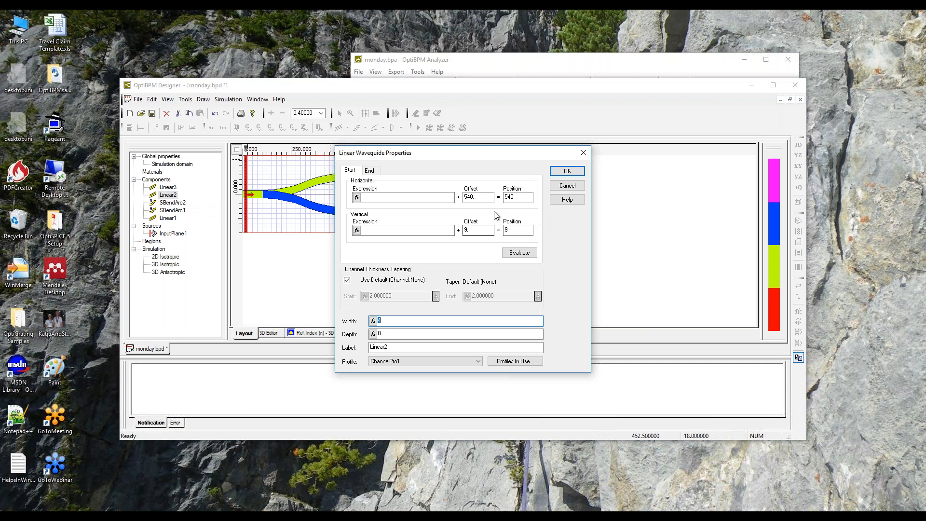
{"action": "left_click", "coordinate": [370, 171]}
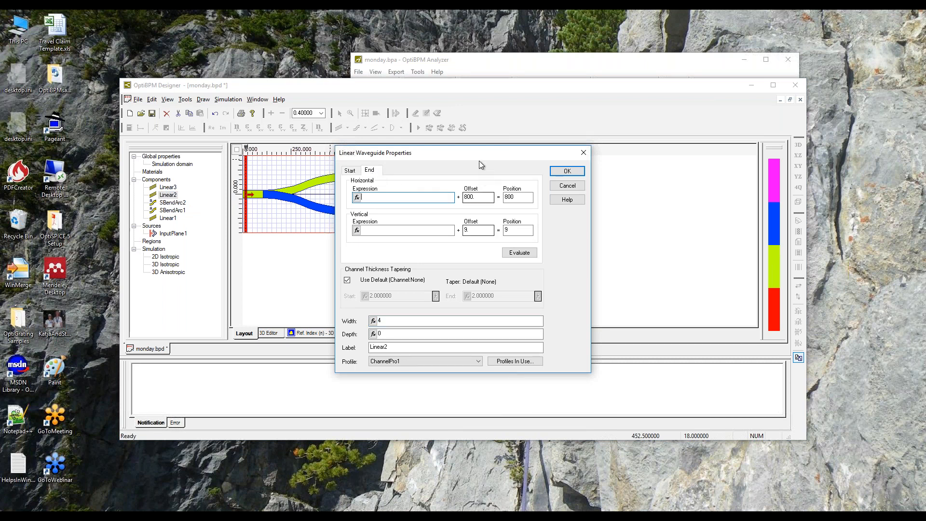
{"action": "left_click_drag", "start_coordinate": [479, 155], "coordinate": [596, 163]}
{"action": "left_click", "coordinate": [590, 237]}
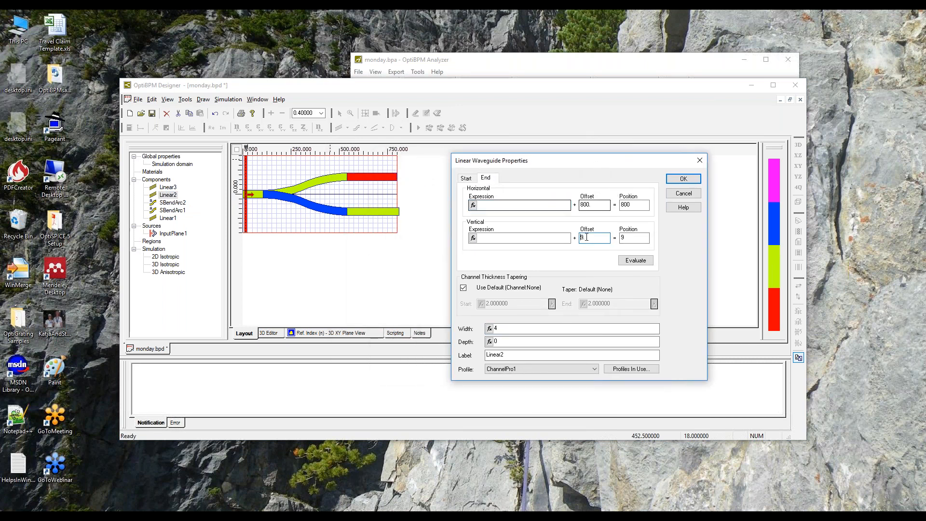
{"action": "key", "text": "BackSpace"}
{"action": "type", "text": "0"}
{"action": "left_click", "coordinate": [687, 180]}
{"action": "left_click", "coordinate": [530, 227]}
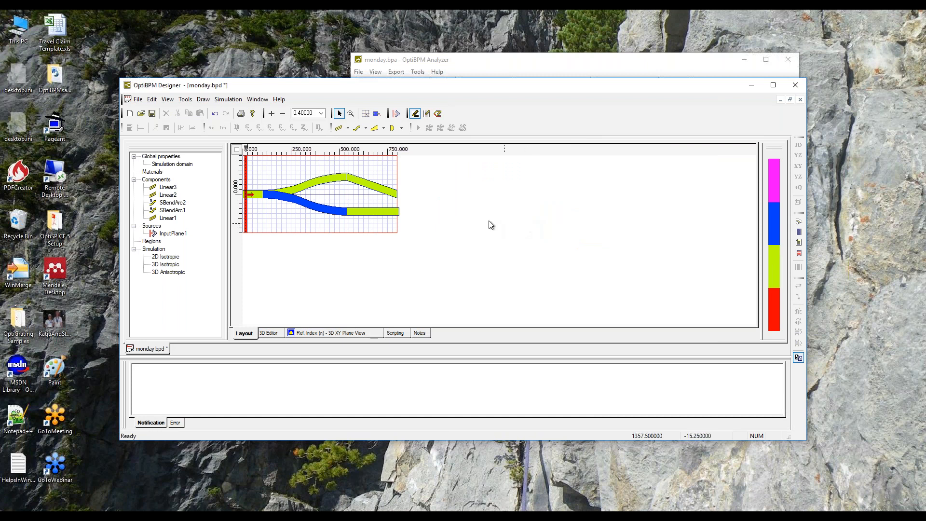
Inspect the XY refractive index cross-section at a Z distance of 800 µm, then return to the enlarged waveguide layout
{"action": "left_click", "coordinate": [337, 334]}
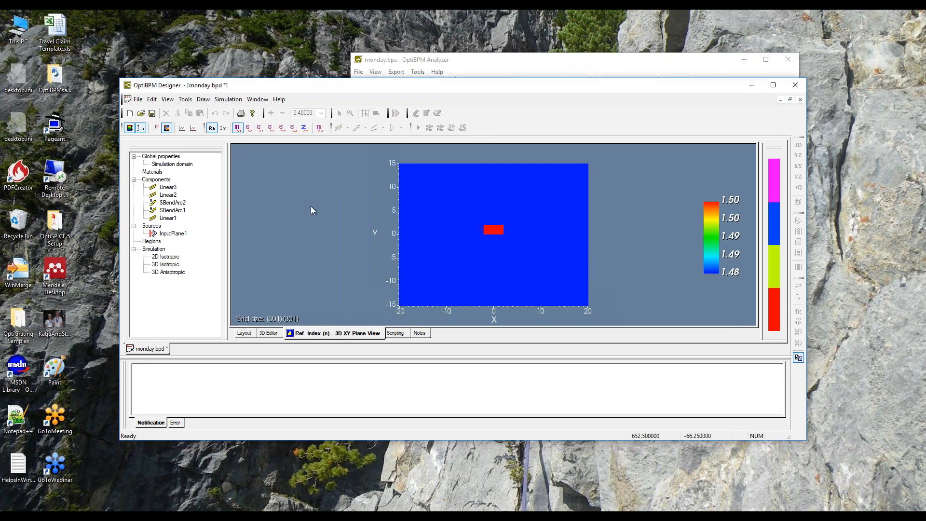
{"action": "left_click", "coordinate": [304, 128]}
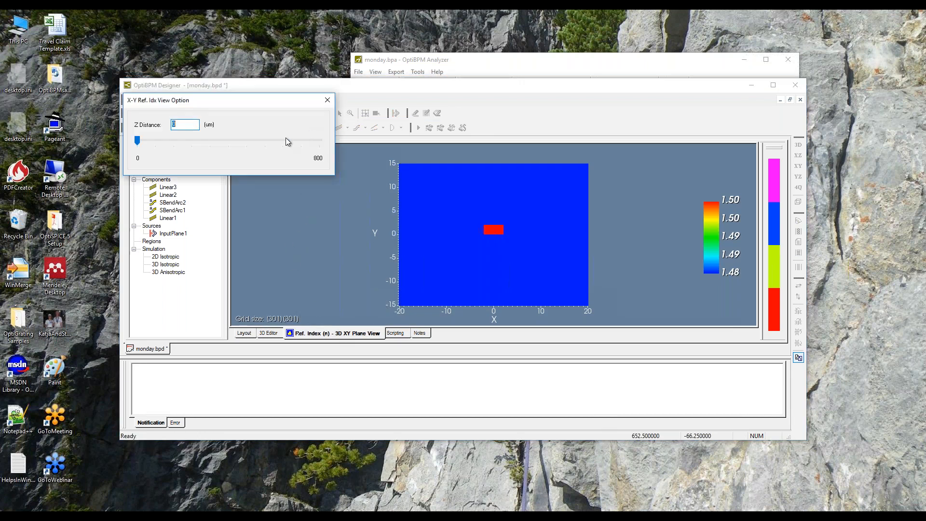
{"action": "left_click", "coordinate": [143, 142]}
{"action": "left_click_drag", "start_coordinate": [257, 146], "coordinate": [341, 145]}
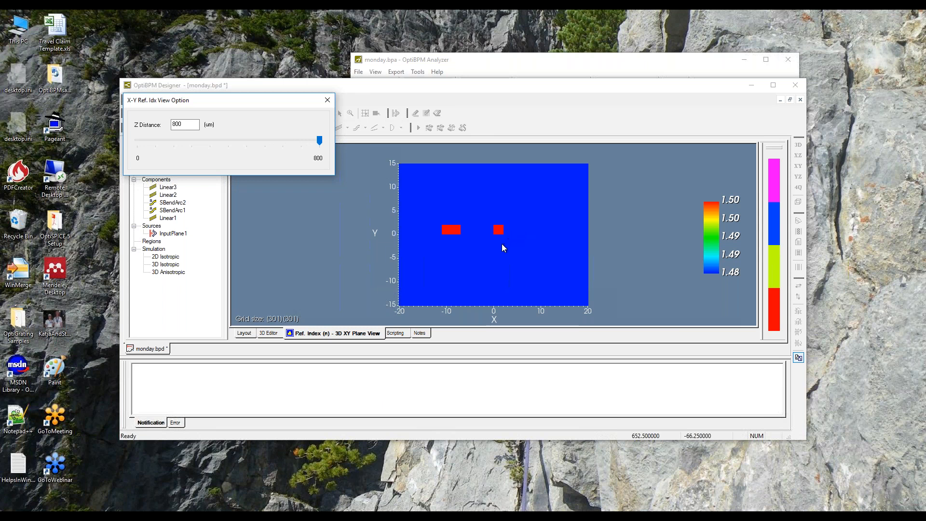
{"action": "left_click", "coordinate": [328, 101]}
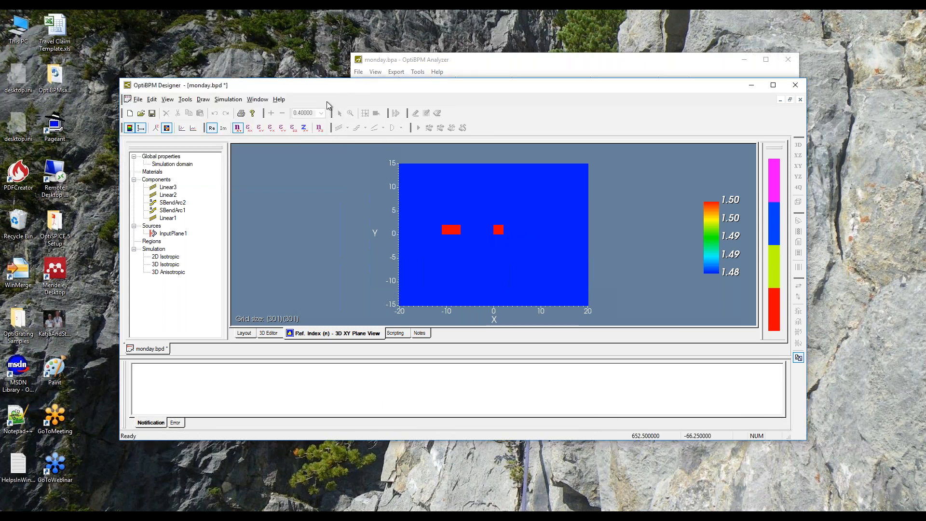
{"action": "left_click", "coordinate": [244, 334]}
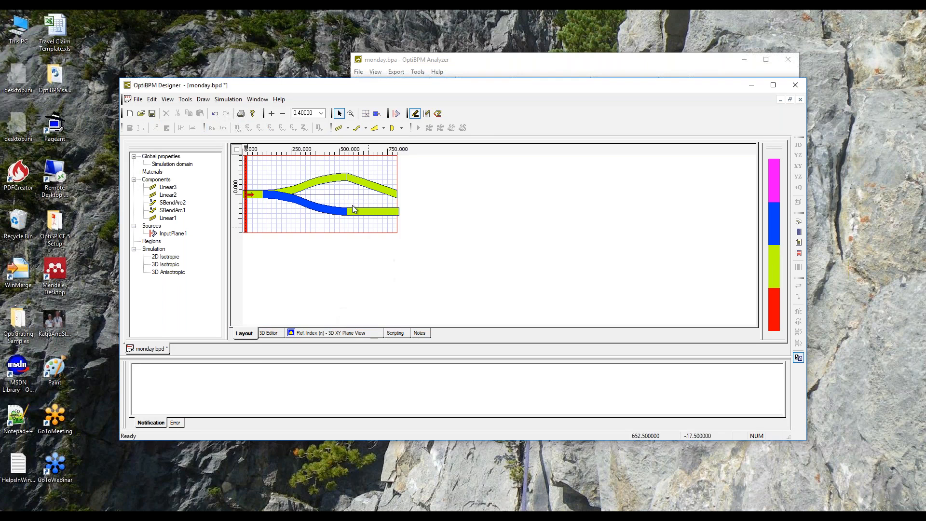
{"action": "left_click", "coordinate": [271, 112]}
{"action": "left_click", "coordinate": [271, 113]}
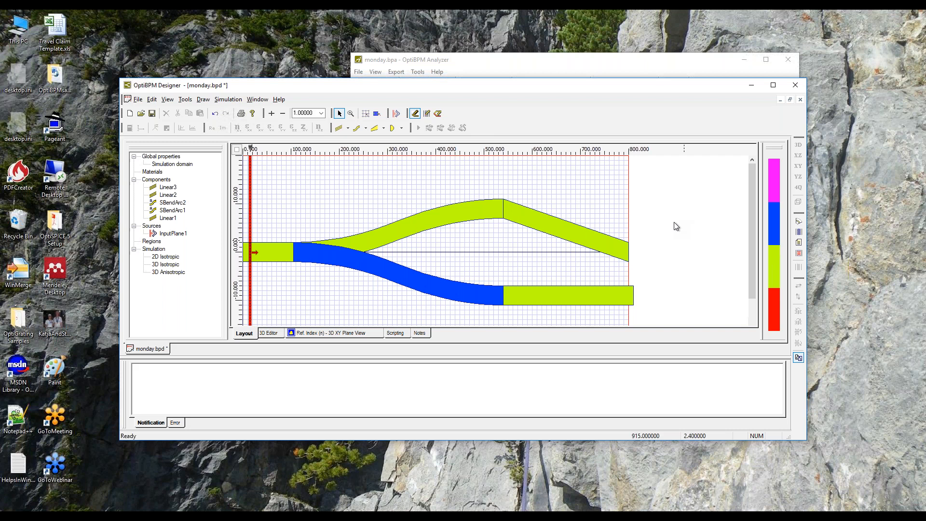
Examine the 3D anisotropic simulation parameters with the Crank-Nicolson (CN) solver selected, then cancel without running the simulation
{"action": "mouse_move", "coordinate": [371, 9]}
{"action": "left_click", "coordinate": [228, 100]}
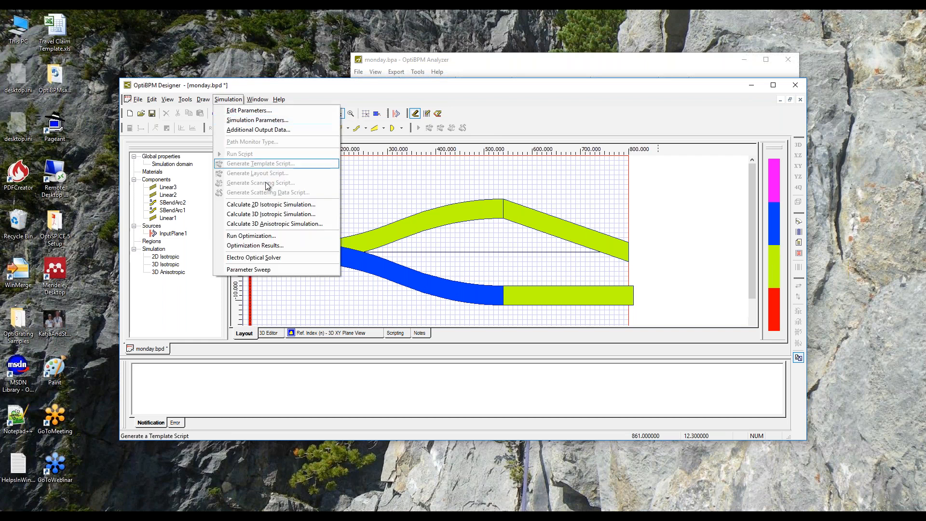
{"action": "left_click", "coordinate": [271, 223]}
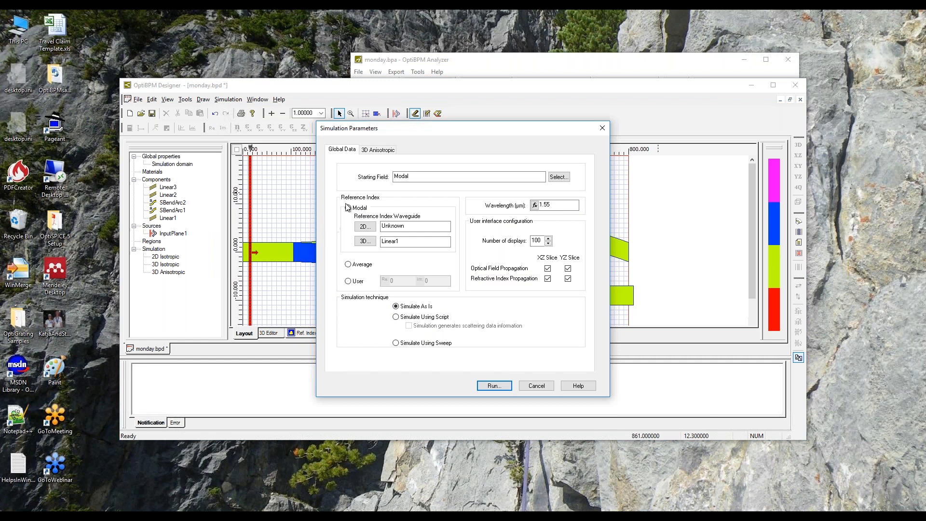
{"action": "left_click", "coordinate": [377, 151]}
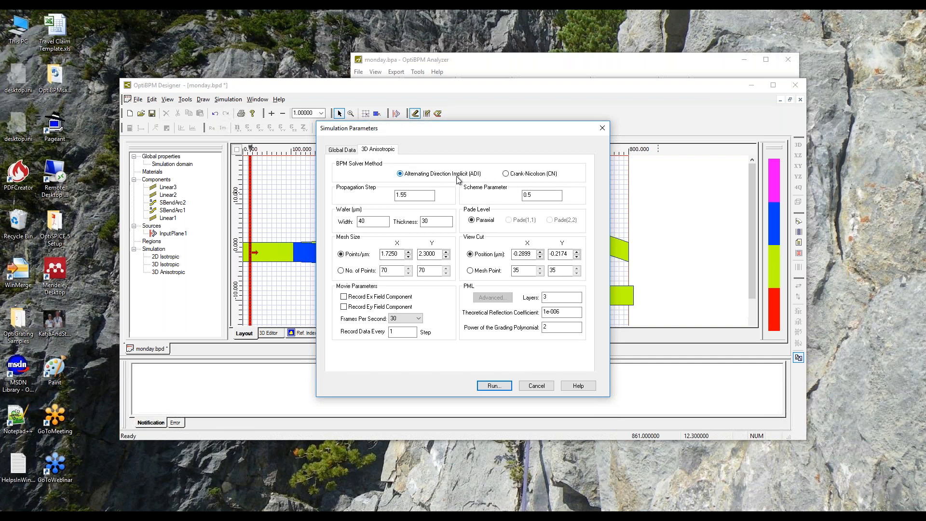
{"action": "left_click", "coordinate": [506, 174]}
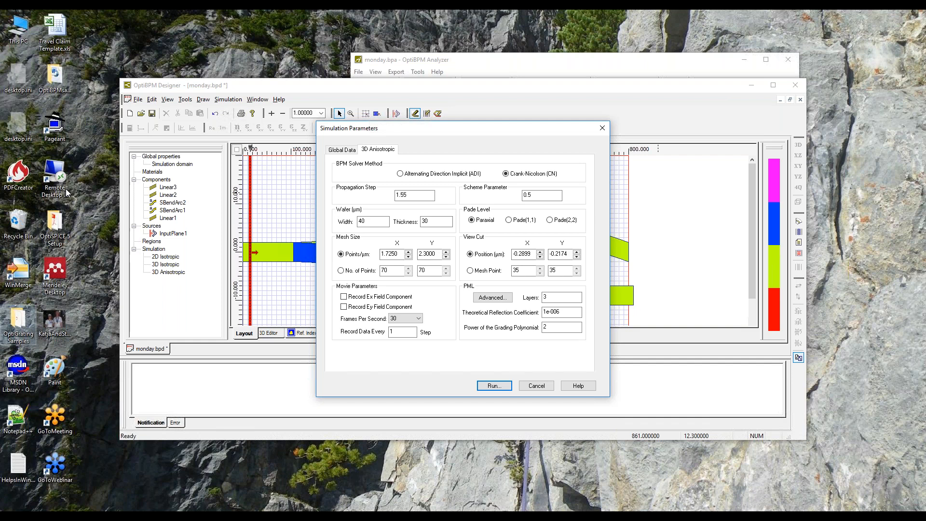
{"action": "left_click", "coordinate": [537, 386]}
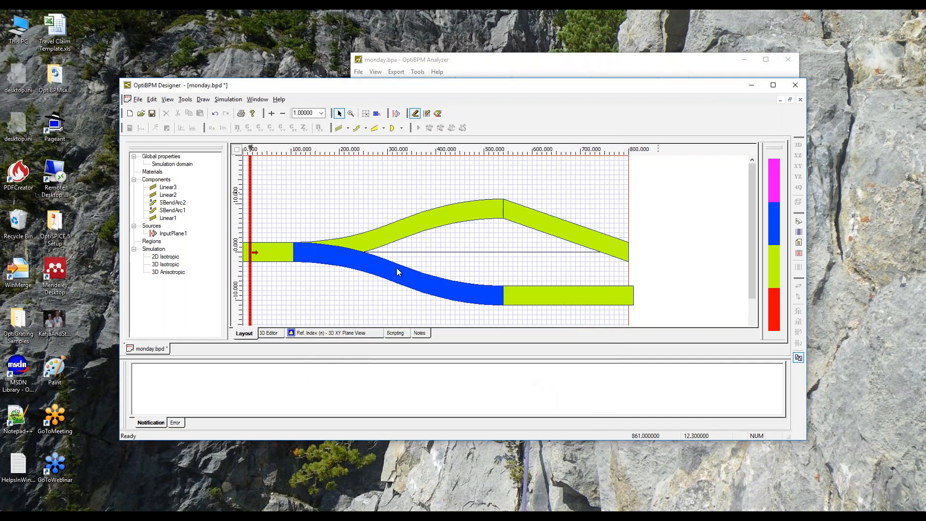
Examine the options for importing a GDS or DXF mask file, including the non-polygon shape accuracy, then cancel without importing
{"action": "left_click", "coordinate": [137, 99]}
{"action": "mouse_move", "coordinate": [177, 161]}
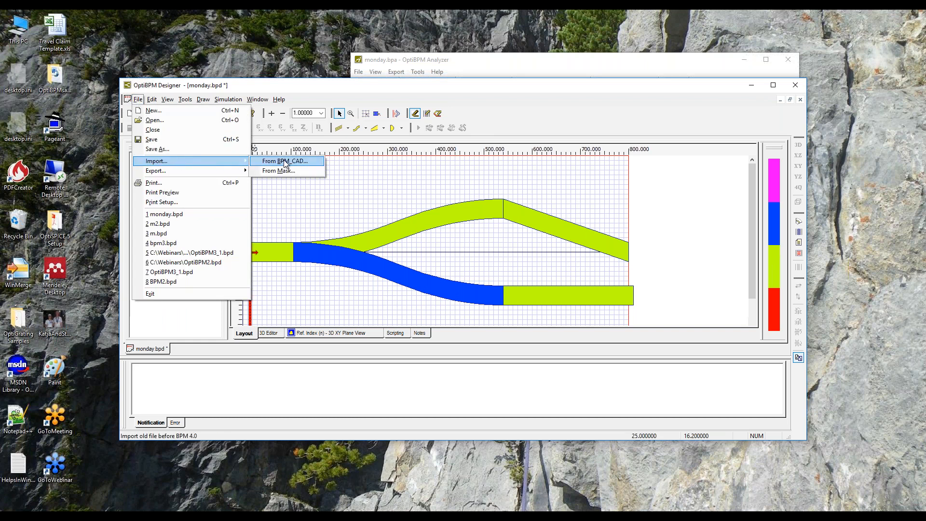
{"action": "left_click", "coordinate": [285, 172]}
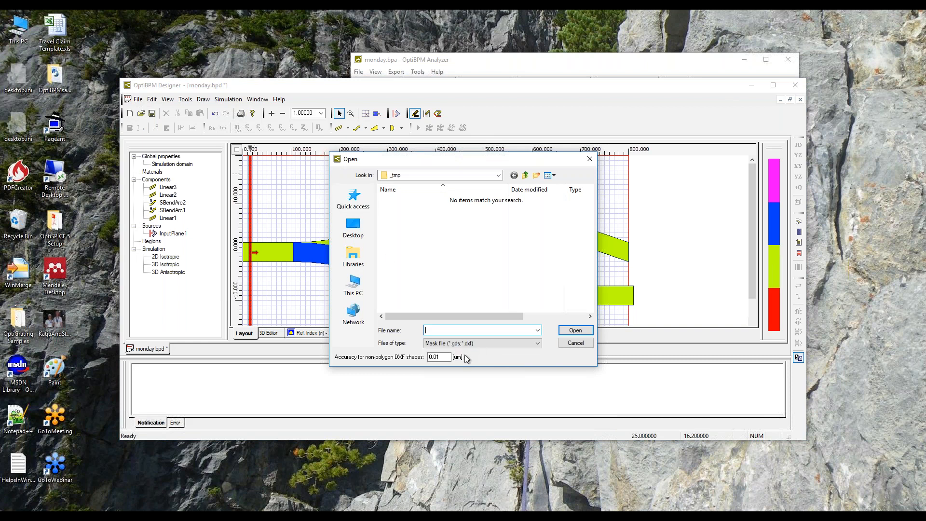
{"action": "left_click", "coordinate": [574, 343]}
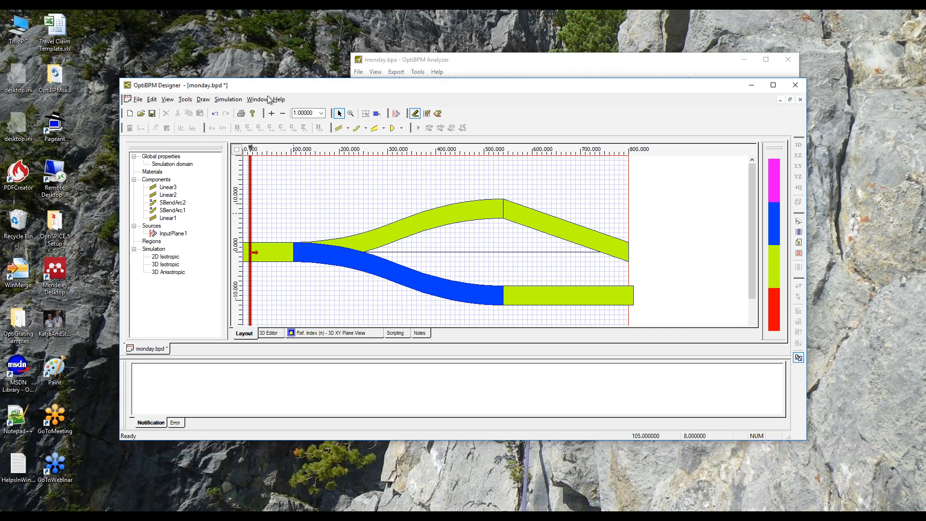
Make the layout window taller, open the project's Profile Designer and resize it so the component tree behind stays in view
{"action": "left_click_drag", "start_coordinate": [119, 439], "coordinate": [118, 494]}
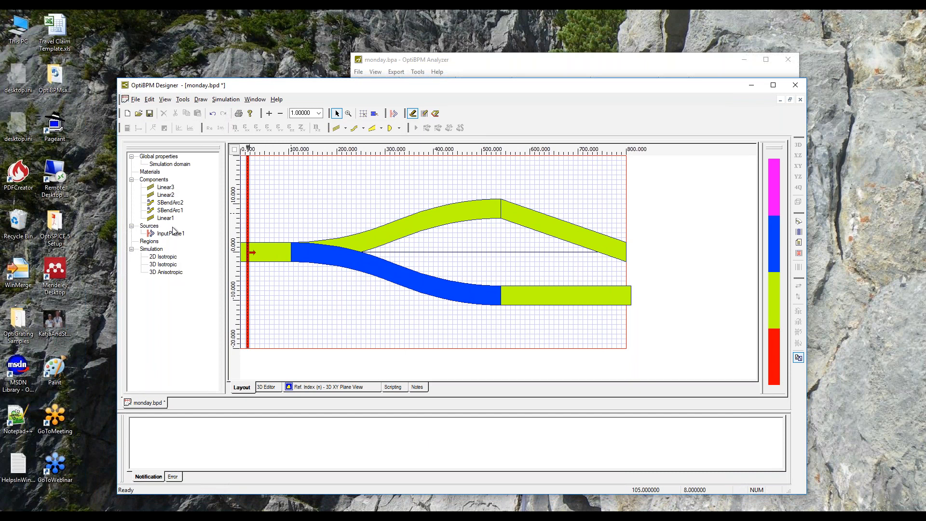
{"action": "left_click", "coordinate": [152, 250]}
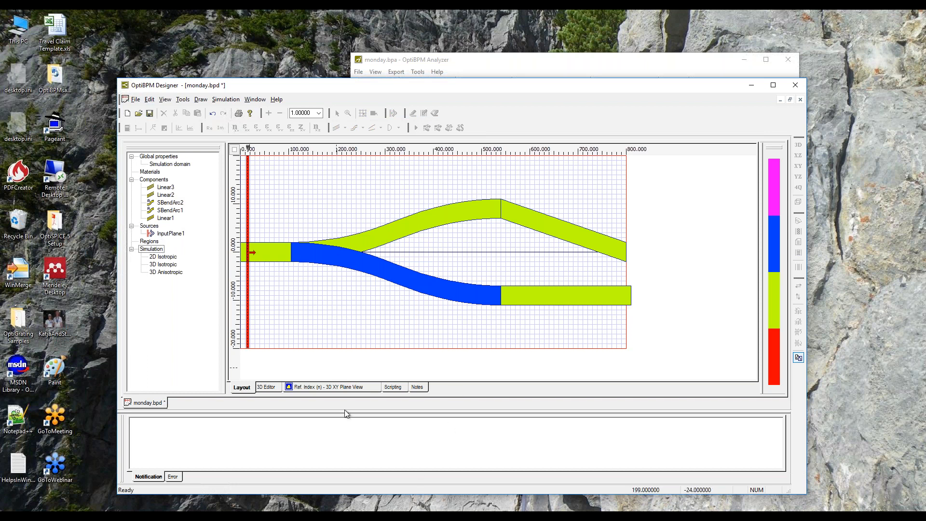
{"action": "left_click", "coordinate": [149, 99]}
{"action": "left_click", "coordinate": [193, 280]}
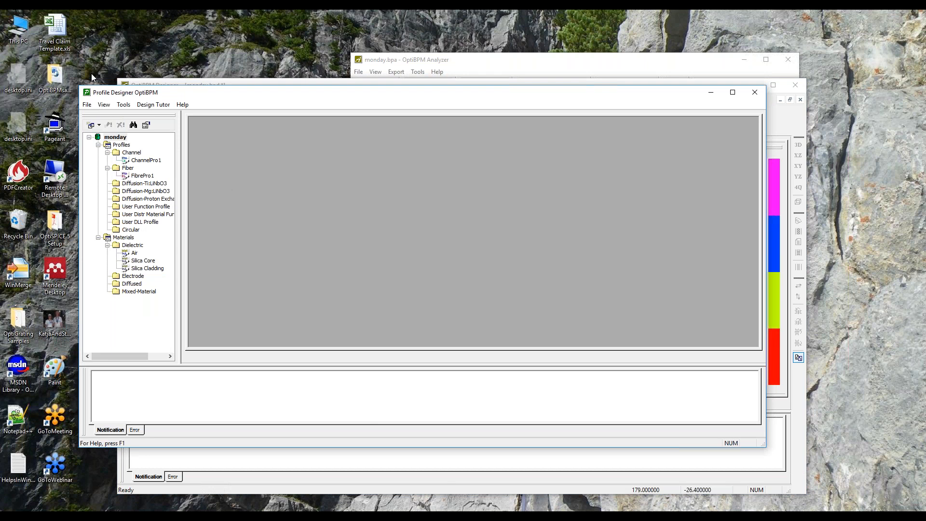
{"action": "left_click_drag", "start_coordinate": [78, 86], "coordinate": [280, 17]}
Create a new diffused material under Materials in the Profile Designer, keeping its default crystal settings
{"action": "left_click", "coordinate": [332, 216]}
{"action": "right_click", "coordinate": [332, 220]}
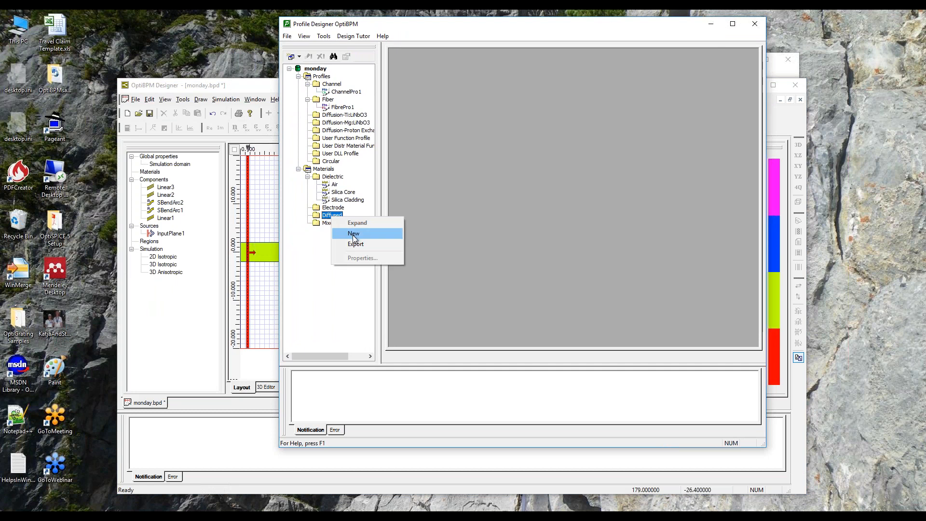
{"action": "left_click", "coordinate": [352, 235]}
{"action": "left_click", "coordinate": [621, 57]}
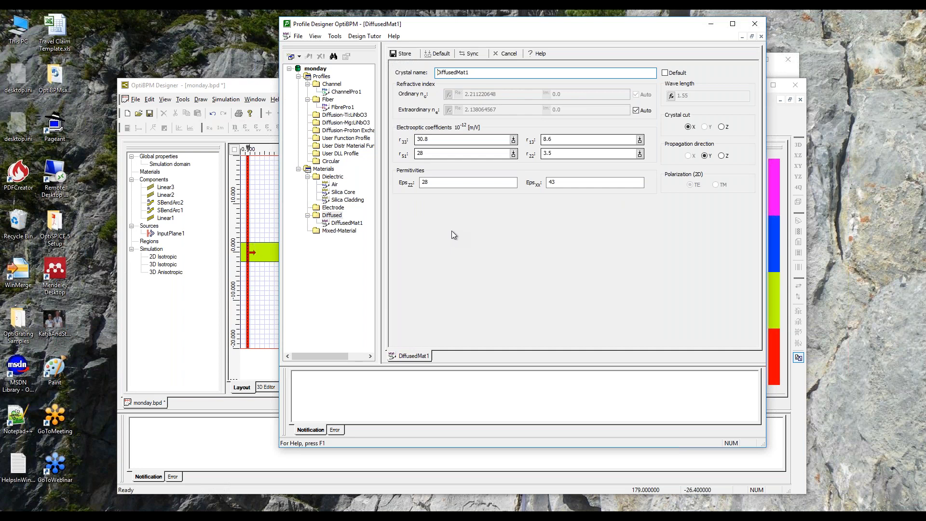
Create a new Diffusion-Proton Exchange profile and examine its annealing, proton source and process parameters, keeping the defaults
{"action": "right_click", "coordinate": [350, 132]}
{"action": "left_click", "coordinate": [367, 147]}
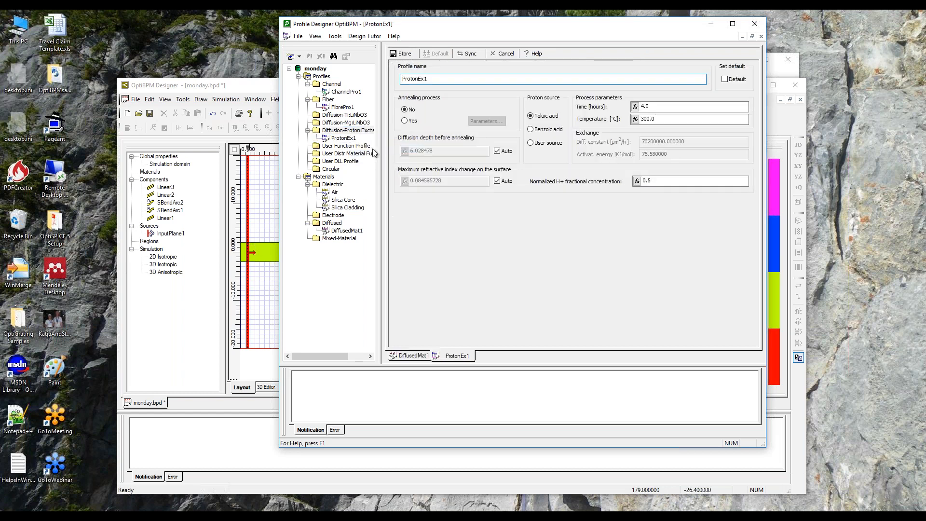
{"action": "left_click_drag", "start_coordinate": [412, 20], "coordinate": [508, 18]}
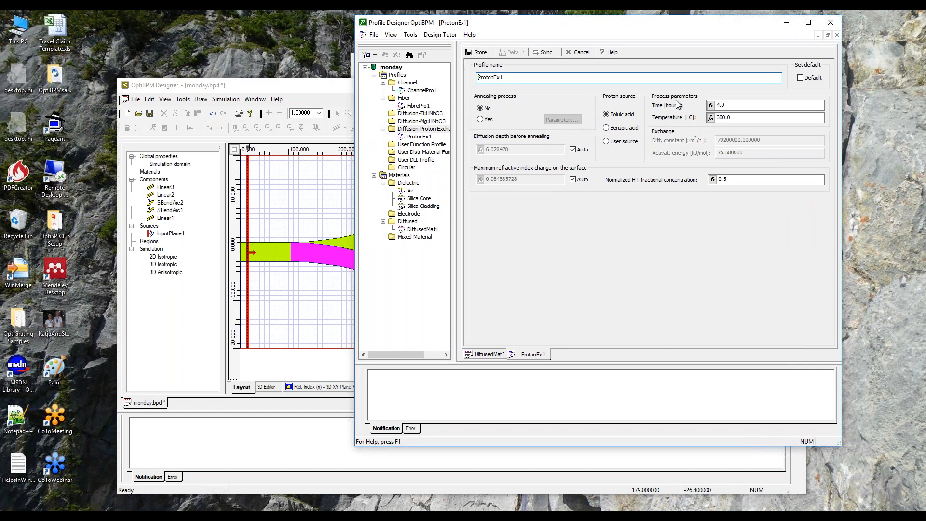
{"action": "left_click", "coordinate": [717, 102]}
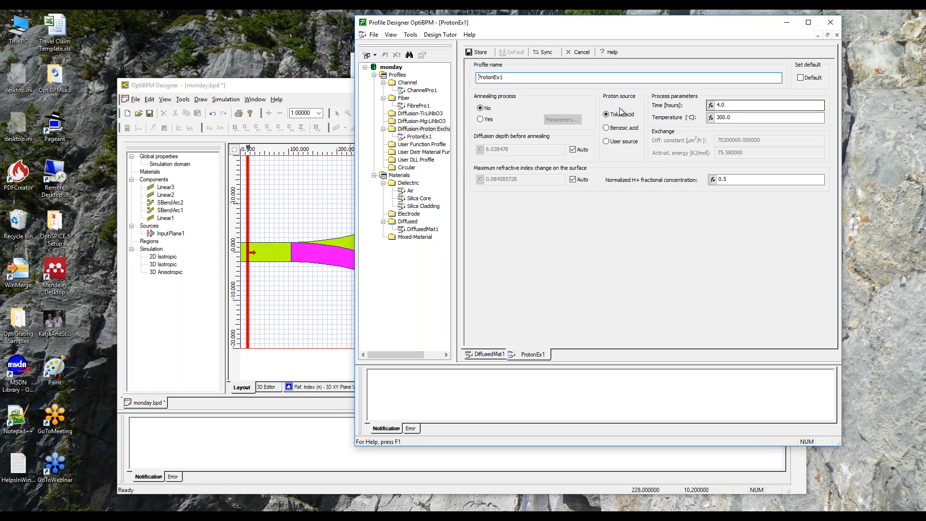
{"action": "mouse_move", "coordinate": [494, 11]}
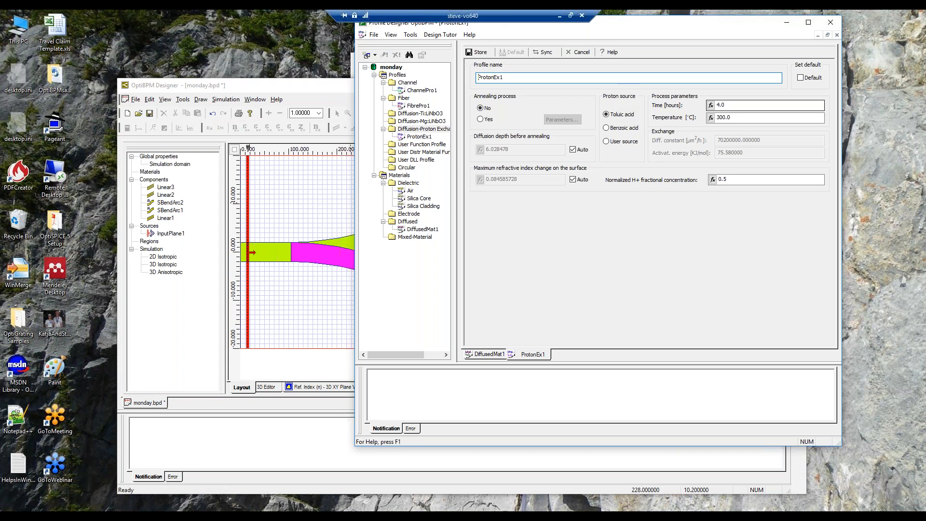